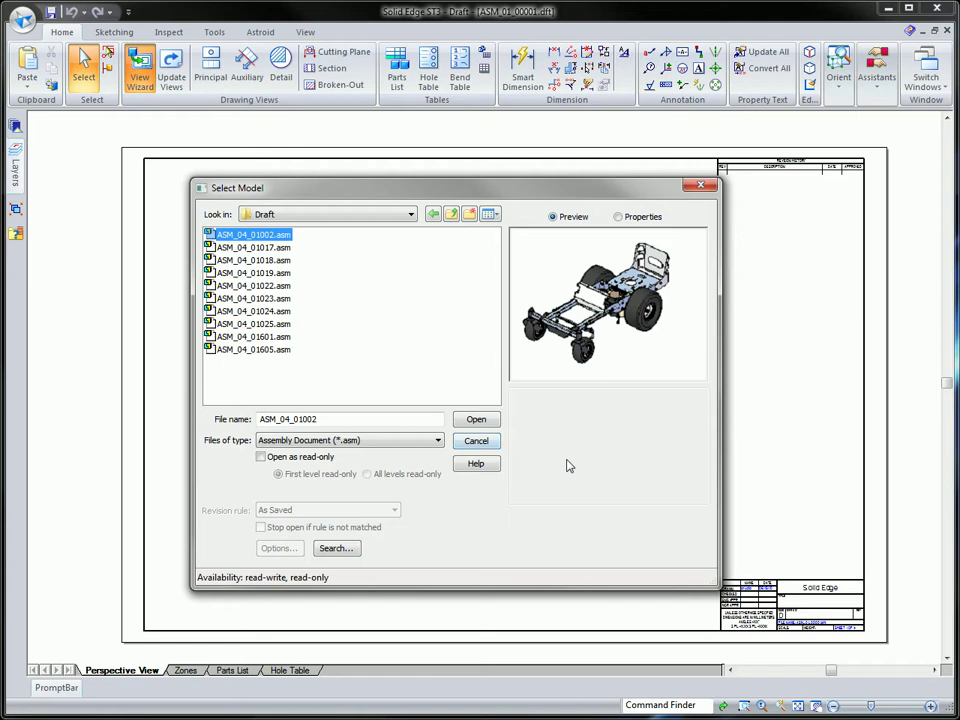
# Step: Start a drawing view of ASM_04_01002.asm and open the custom orientation view for it
pyautogui.click(475, 420)
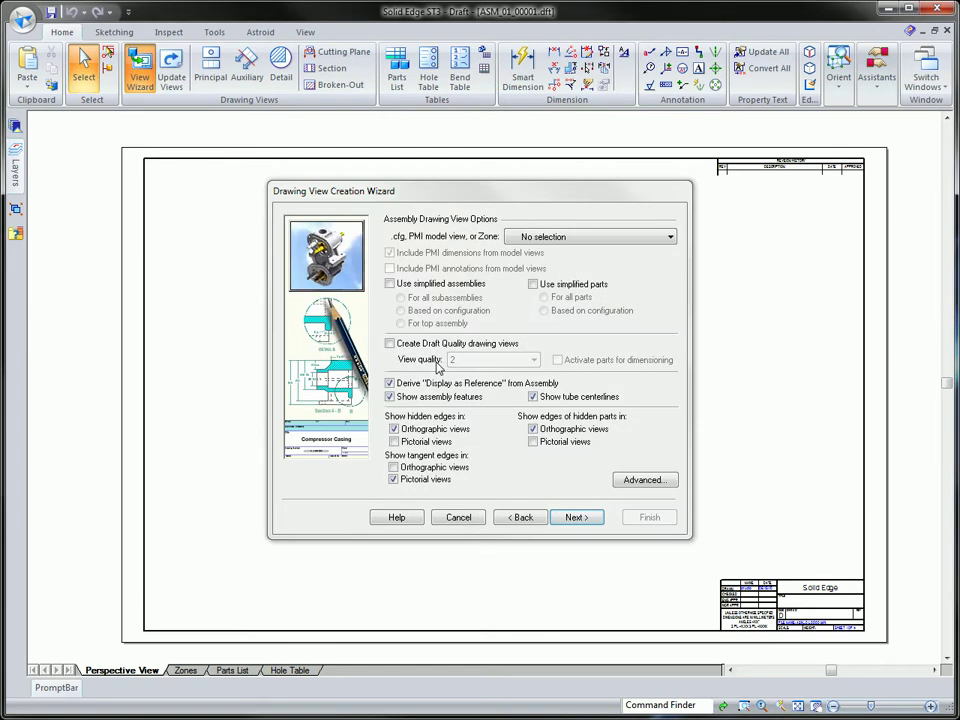
pyautogui.click(594, 516)
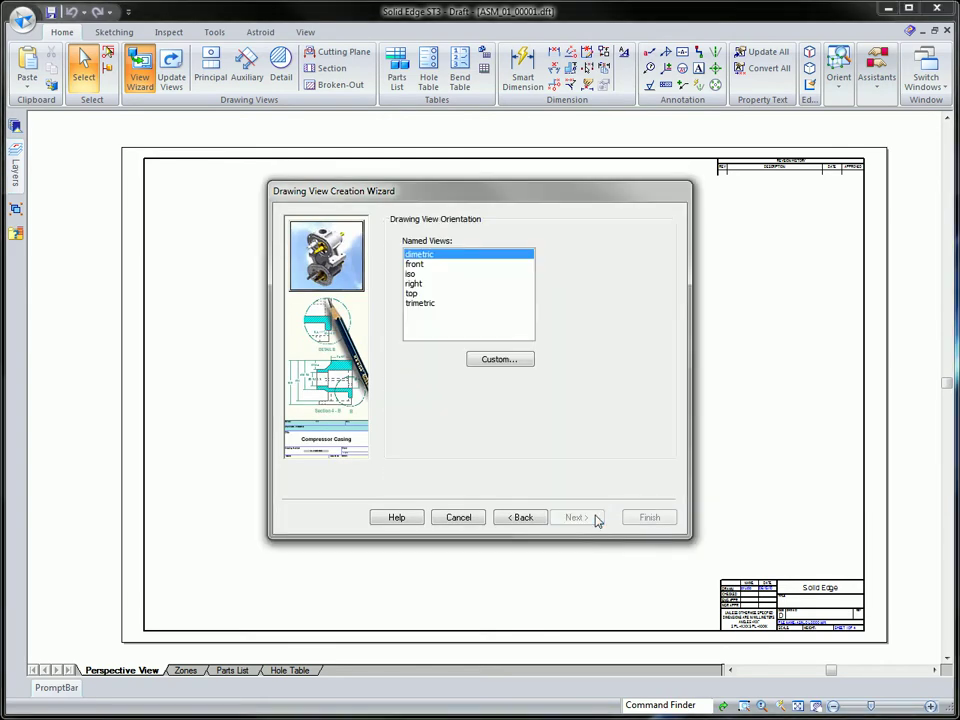
pyautogui.click(478, 359)
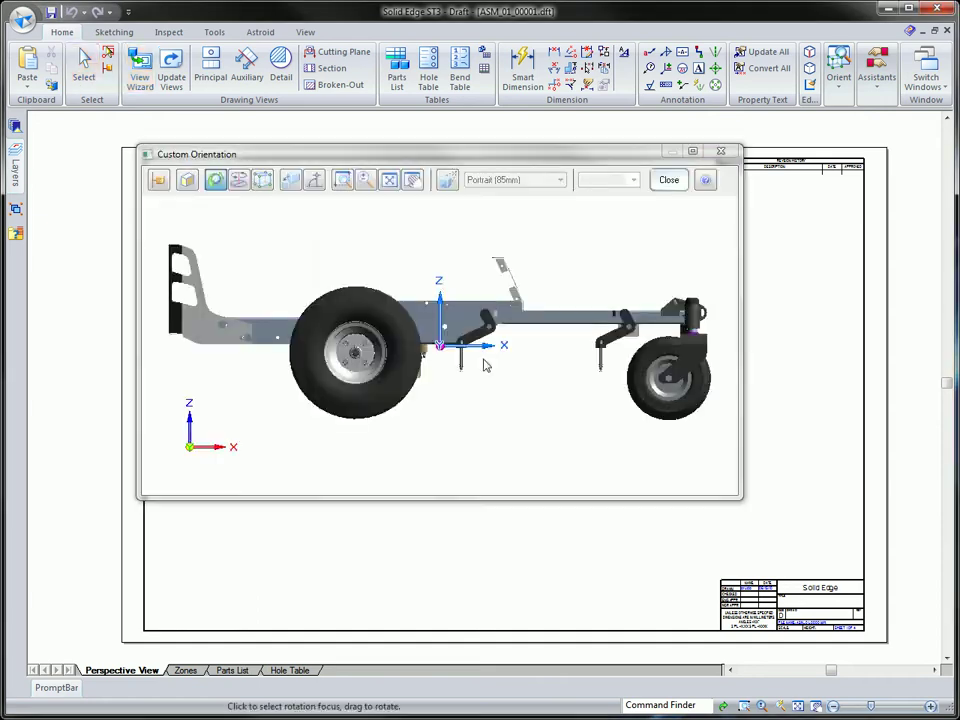
# Step: Turn on perspective at Wide (35mm) and rotate the mower chassis so its front wheels face the viewer at an angle
pyautogui.click(447, 186)
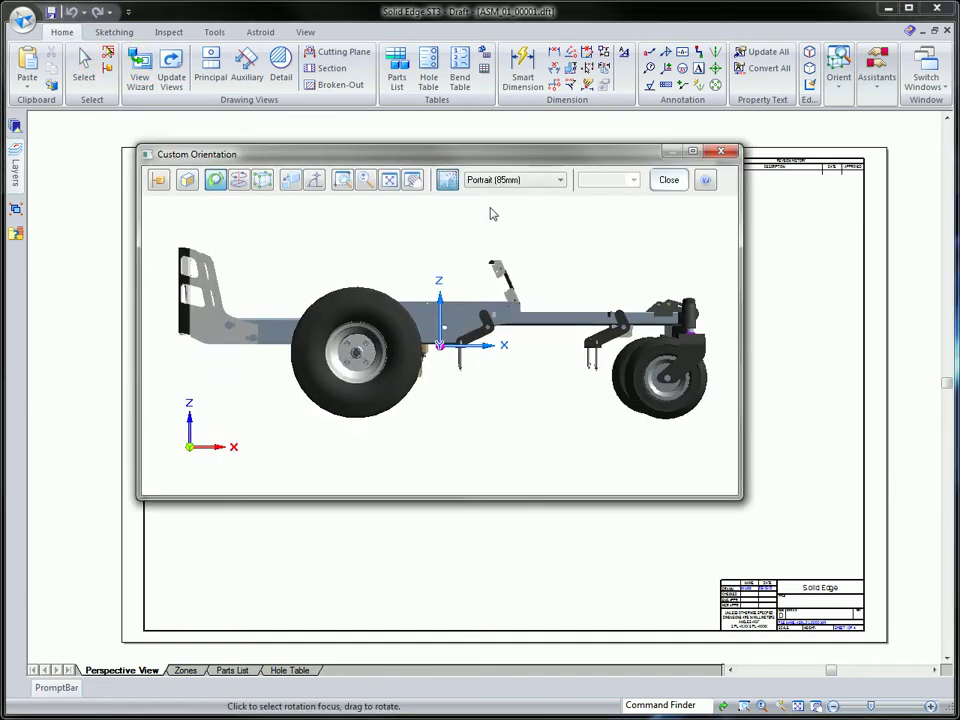
pyautogui.click(500, 180)
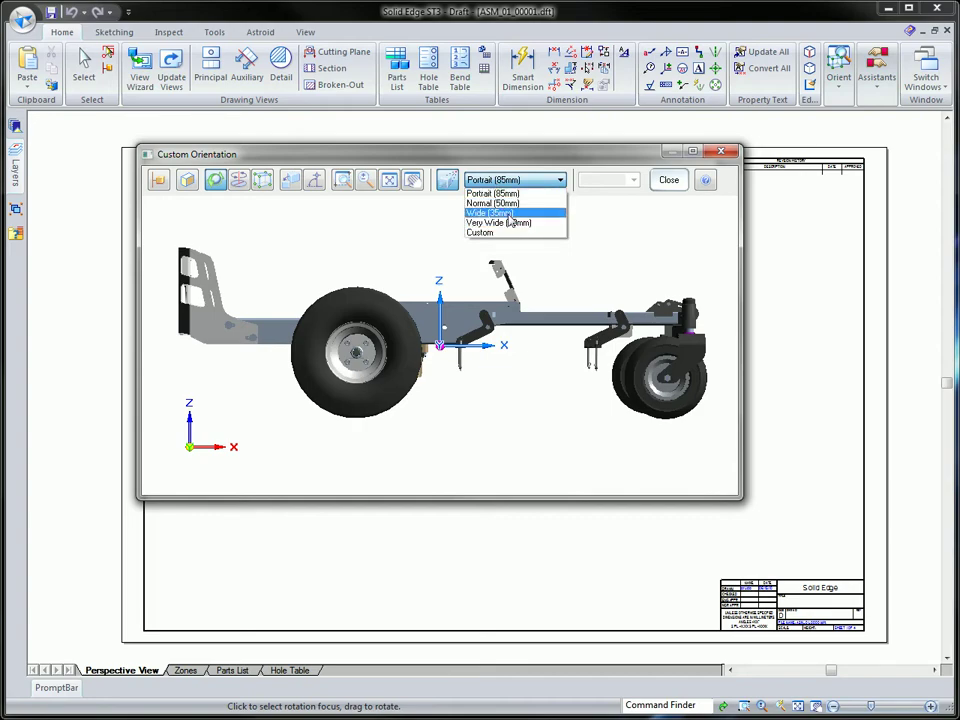
pyautogui.click(500, 213)
pyautogui.moveTo(548, 270); pyautogui.dragTo(236, 303)
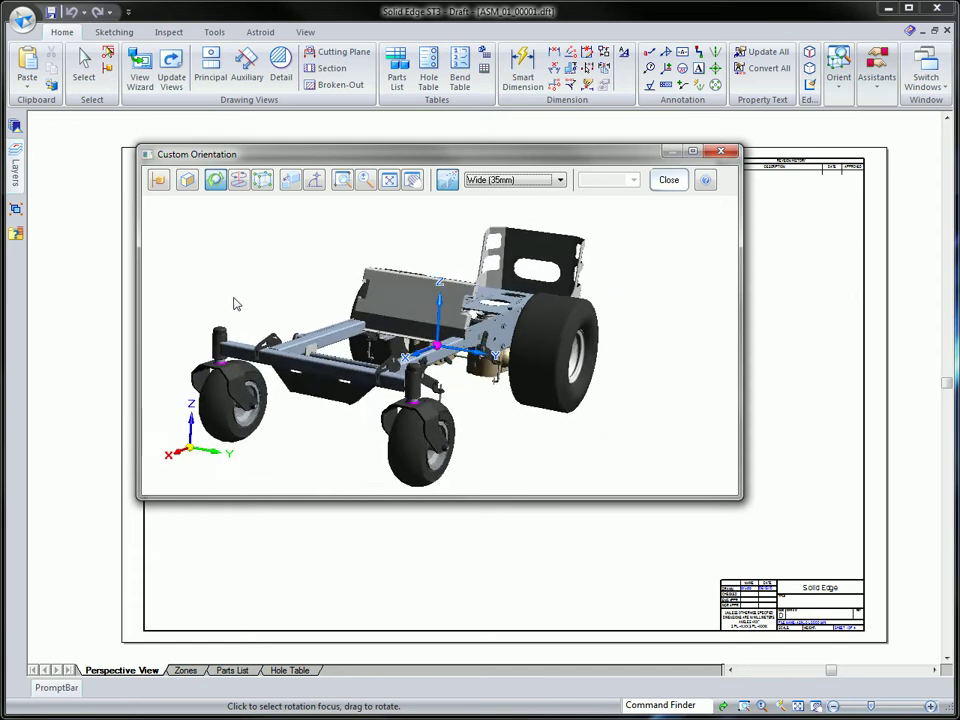
# Step: Set the perspective to Very Wide (10mm) and tilt the chassis to be seen slightly from above, adjusting the perspective distance
pyautogui.click(514, 180)
pyautogui.click(503, 223)
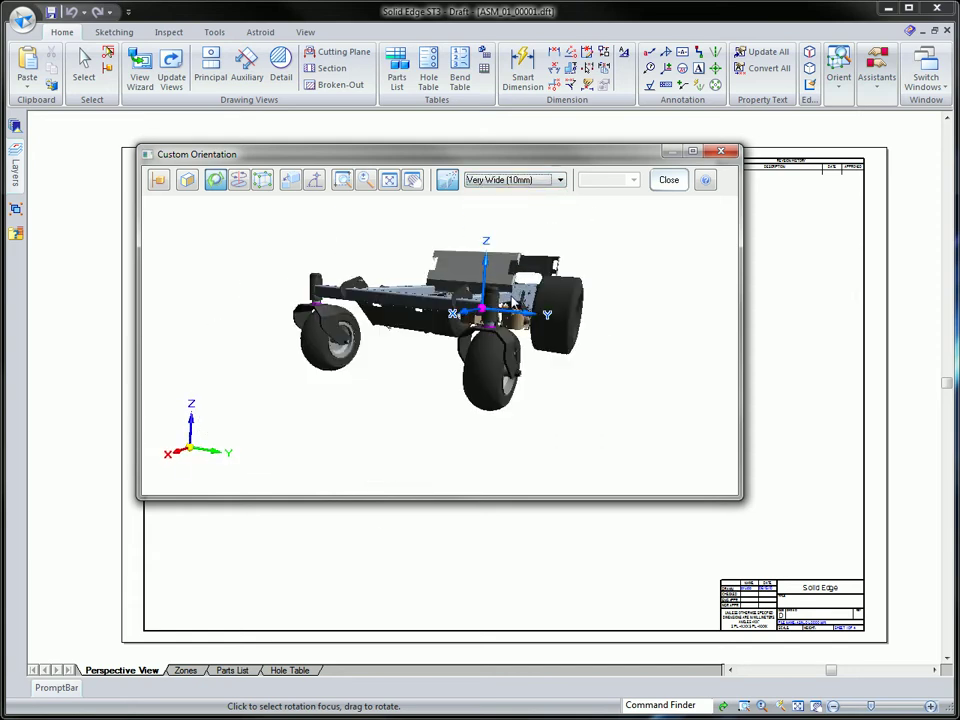
pyautogui.moveTo(515, 310); pyautogui.dragTo(500, 330)
pyautogui.scroll(3, 548, 372)
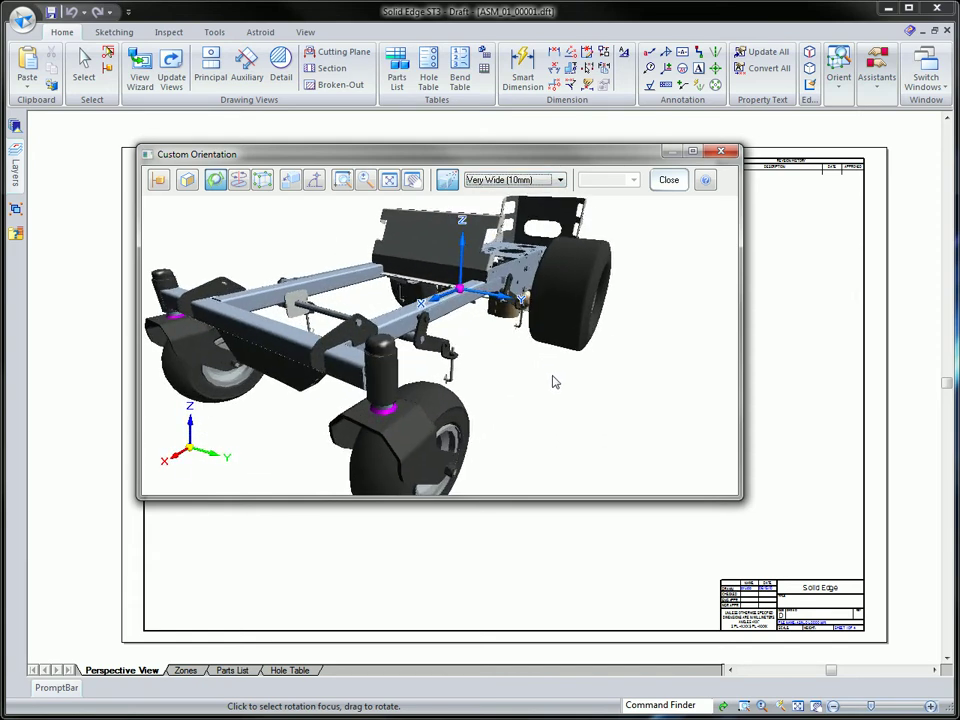
pyautogui.scroll(-2, 552, 378)
# Step: Accept the custom orientation and place the perspective view on the sheet as shaded with visible edges
pyautogui.click(672, 180)
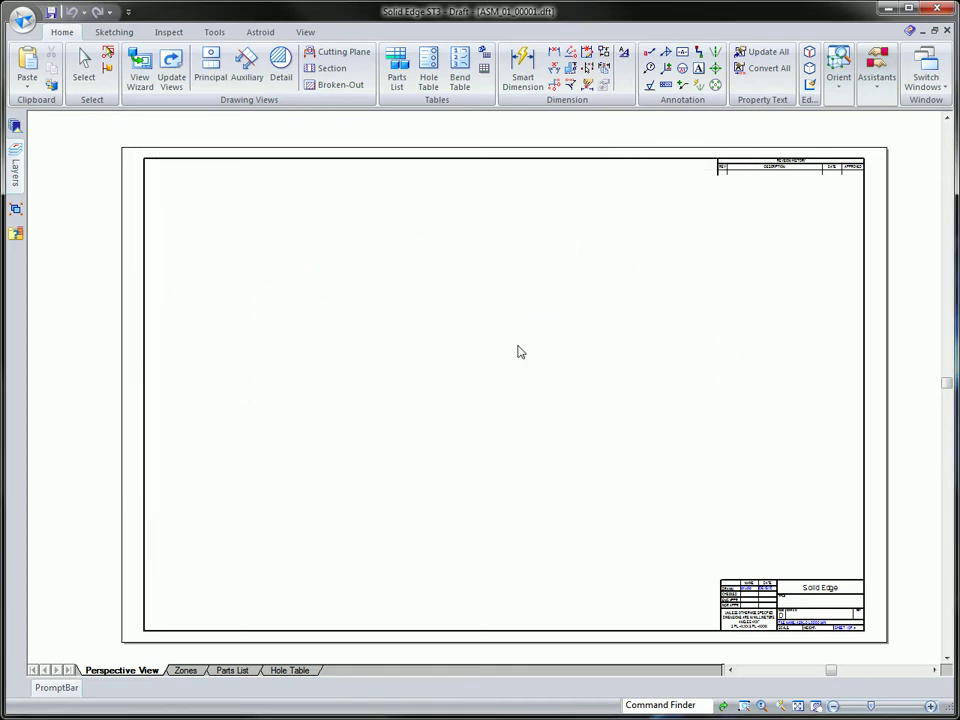
pyautogui.click(524, 125)
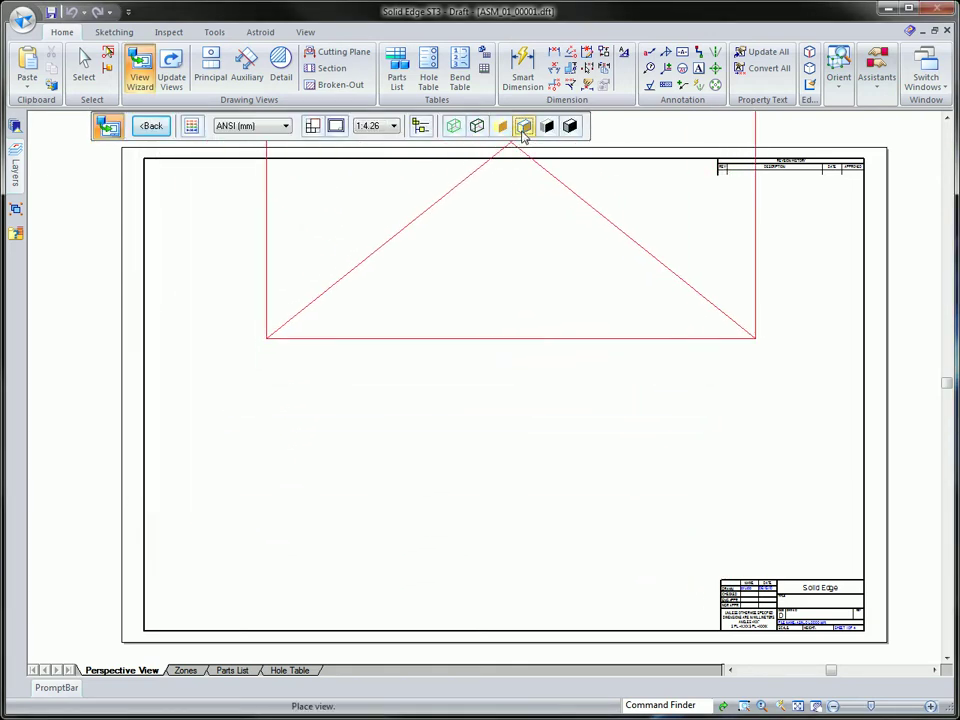
pyautogui.click(437, 410)
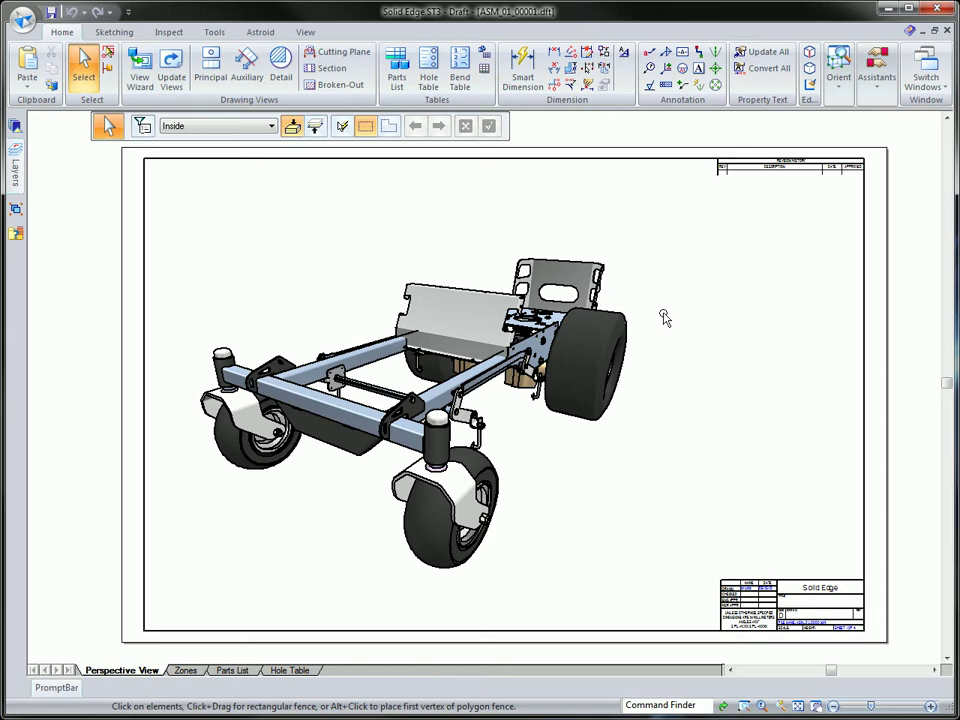
# Step: On the Zones sheet, start a new drawing view from the assembly ASM_01_00001.asm
pyautogui.click(190, 674)
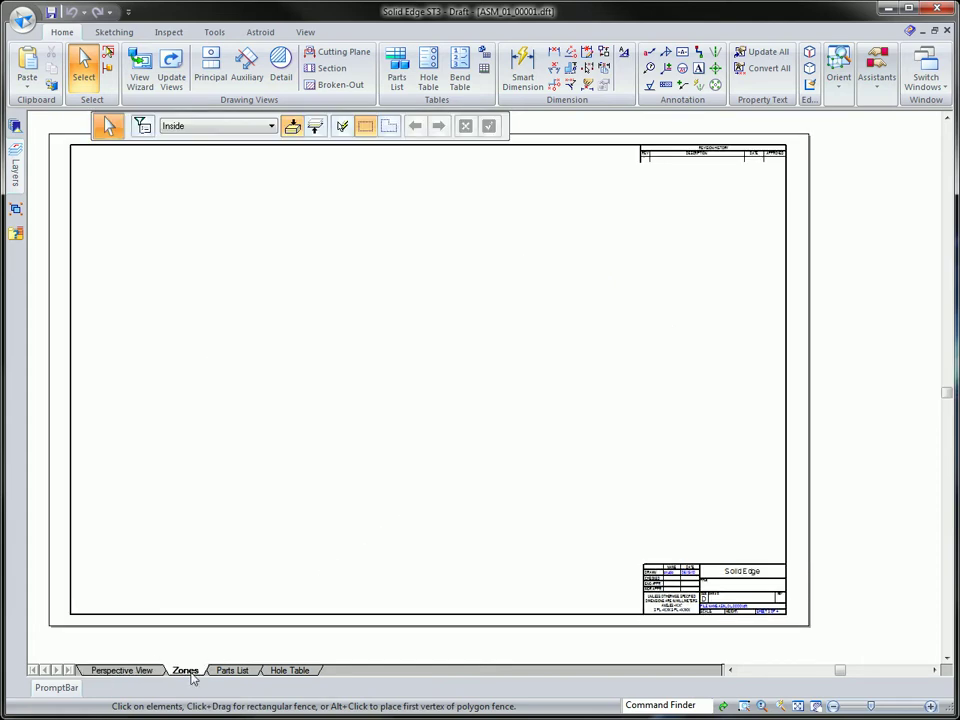
pyautogui.click(138, 72)
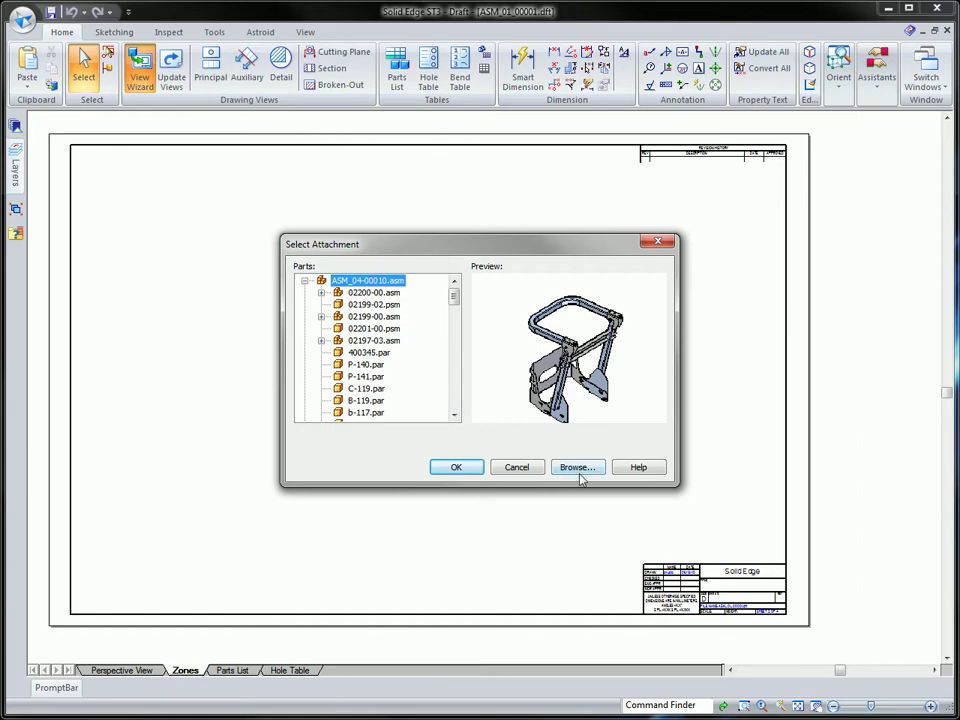
pyautogui.click(578, 467)
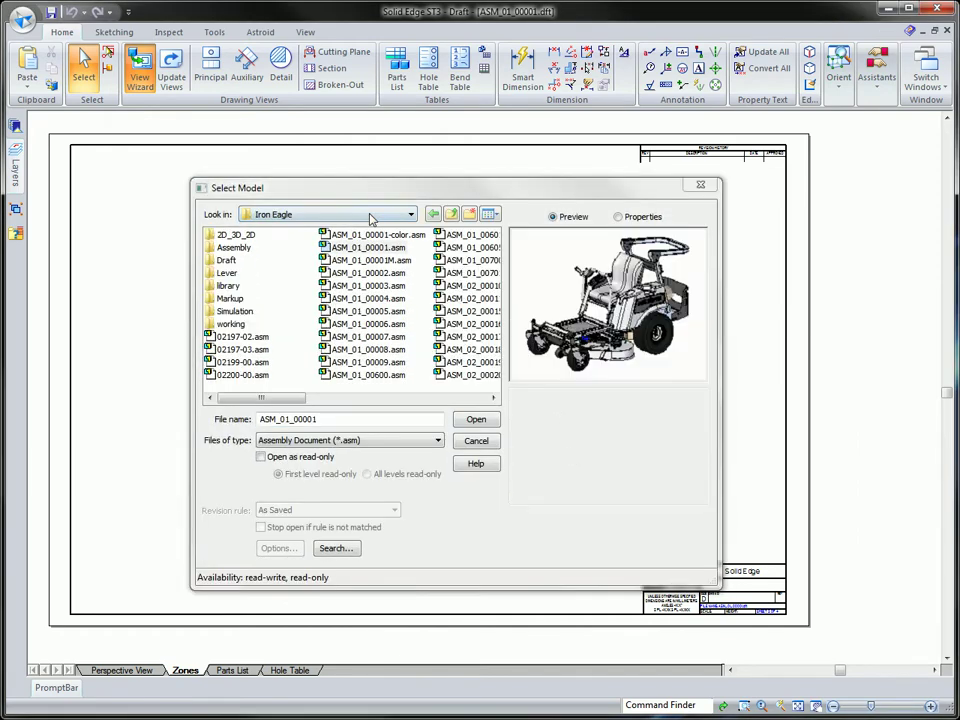
pyautogui.click(476, 421)
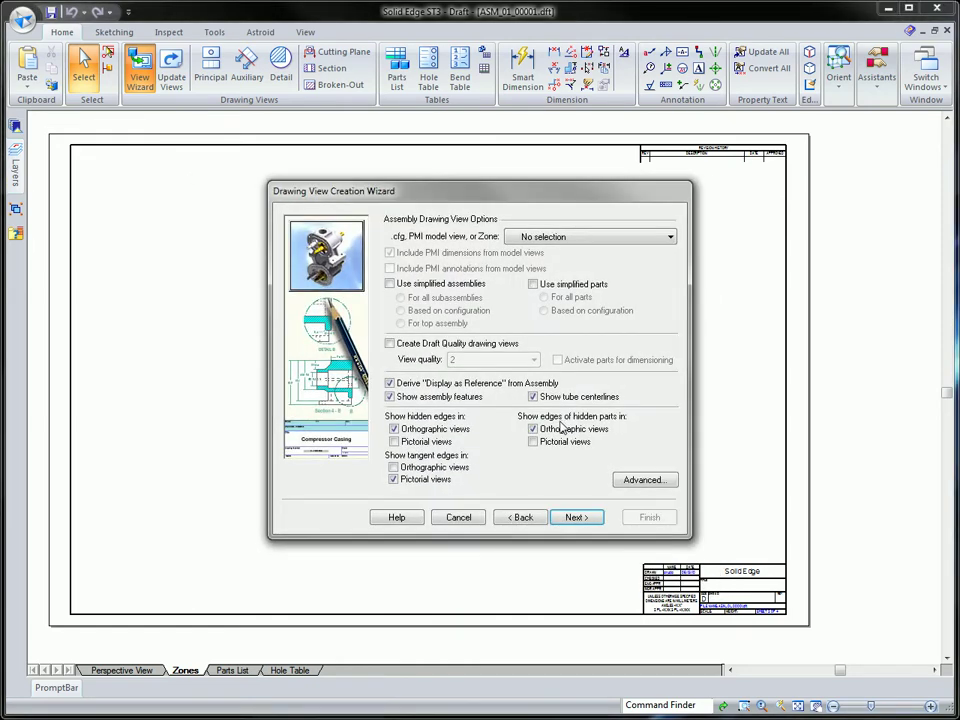
# Step: Base the drawing view on the Drivetrain zone and use the right view orientation
pyautogui.click(576, 238)
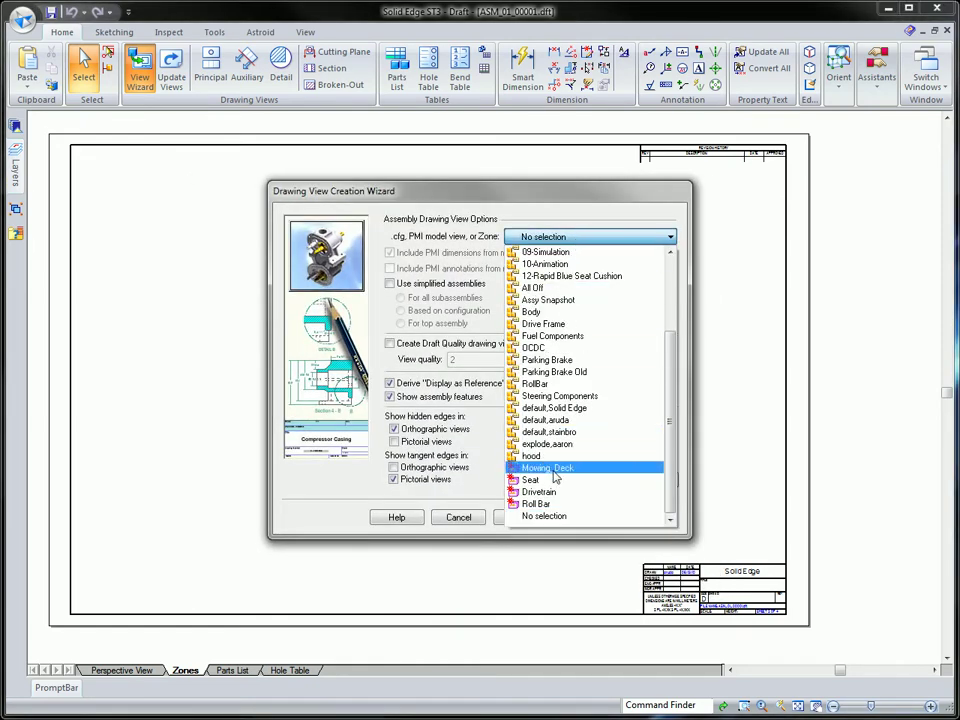
pyautogui.click(553, 495)
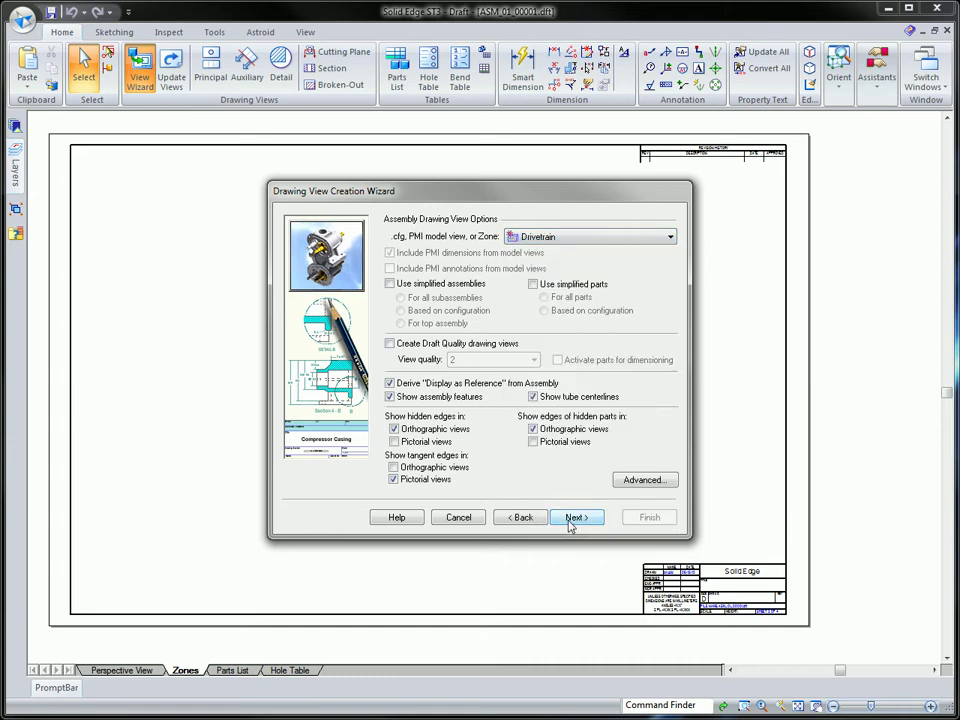
pyautogui.click(571, 522)
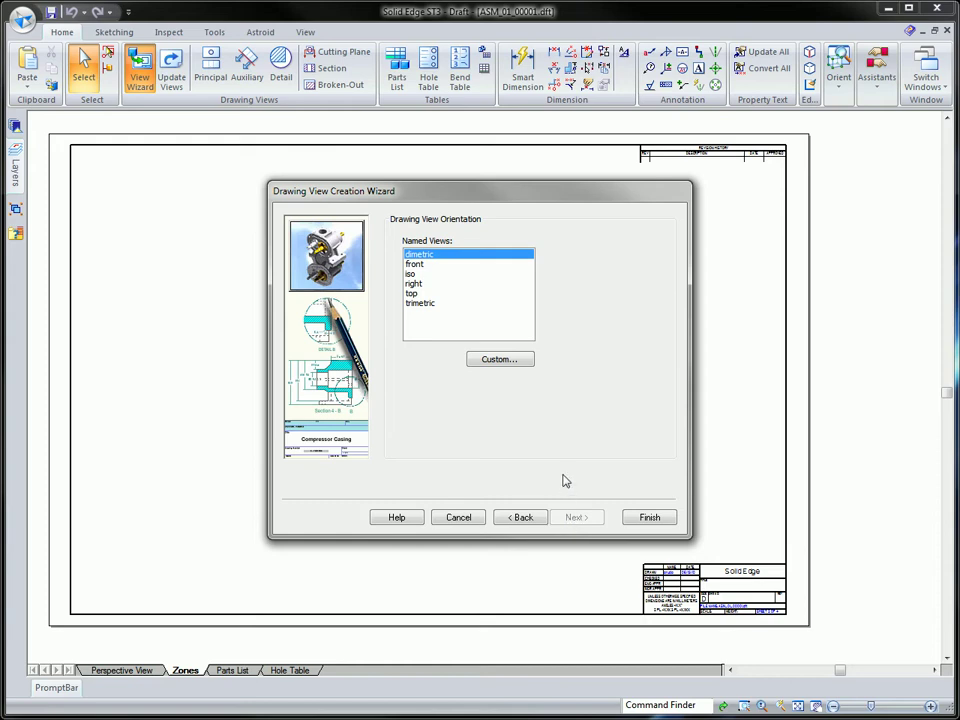
pyautogui.click(433, 285)
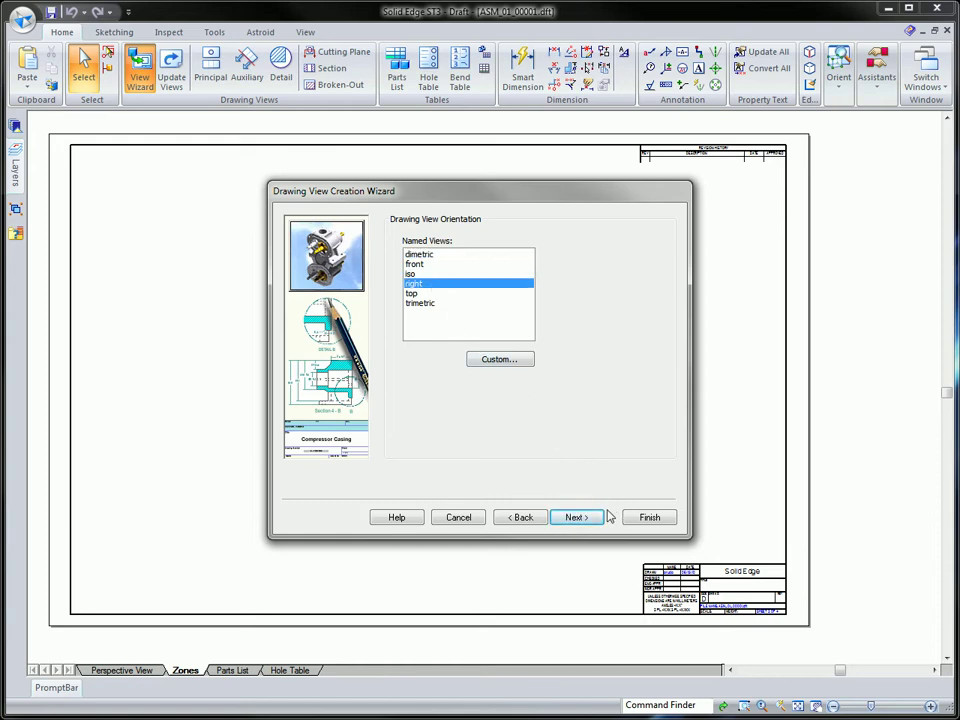
# Step: Finish the view setup and place the drivetrain view in the lower part of the sheet with visible and hidden edges
pyautogui.click(633, 515)
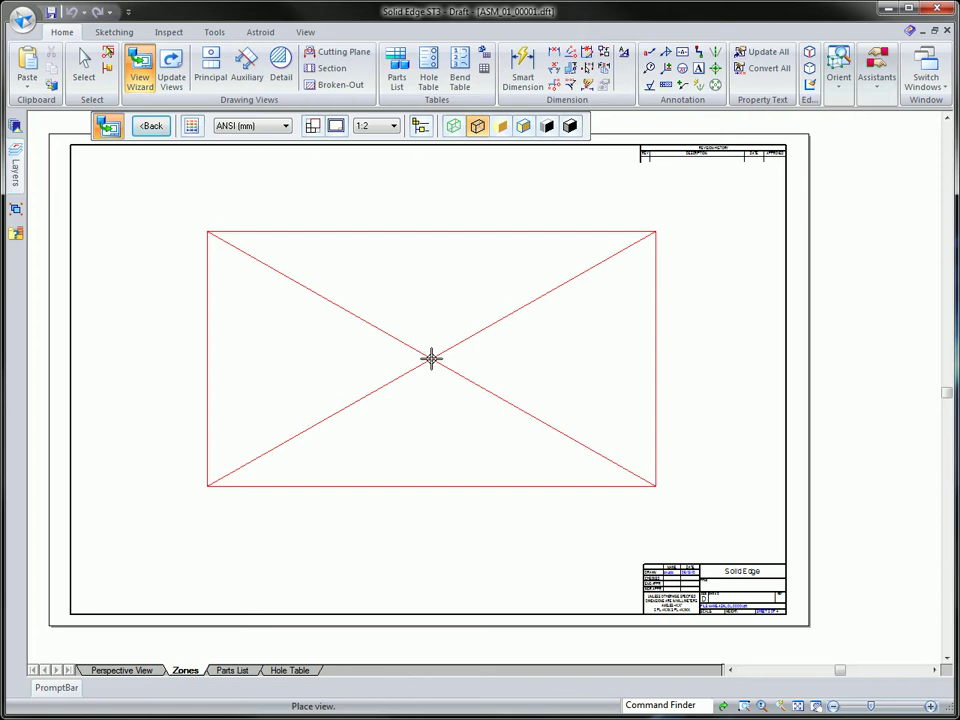
pyautogui.click(453, 125)
pyautogui.click(371, 414)
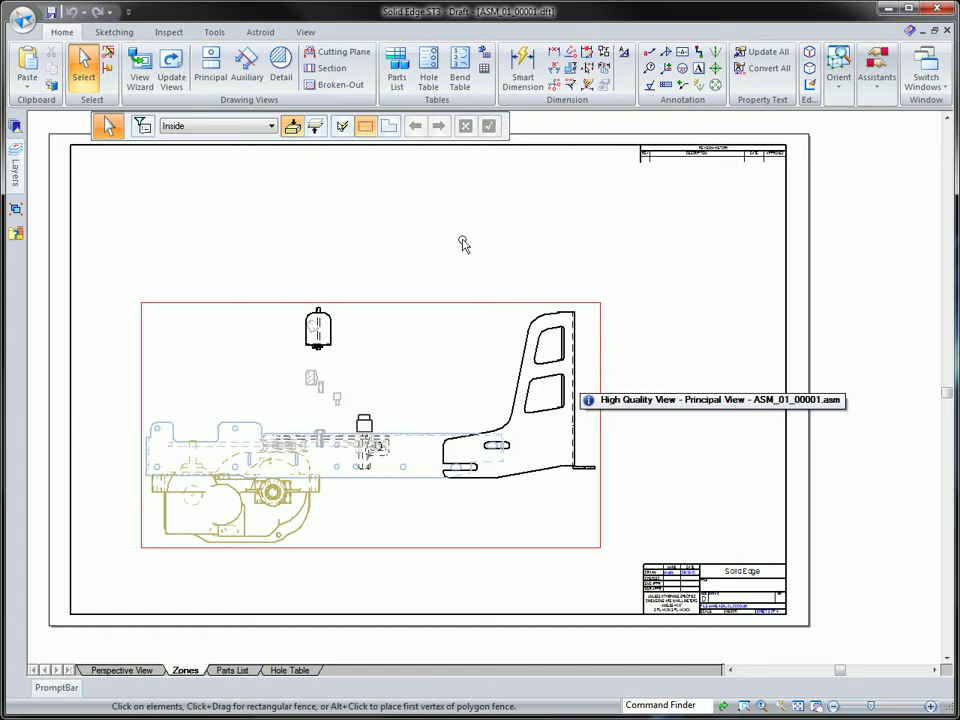
# Step: Retrieve the model dimensions into the drivetrain view
pyautogui.click(591, 89)
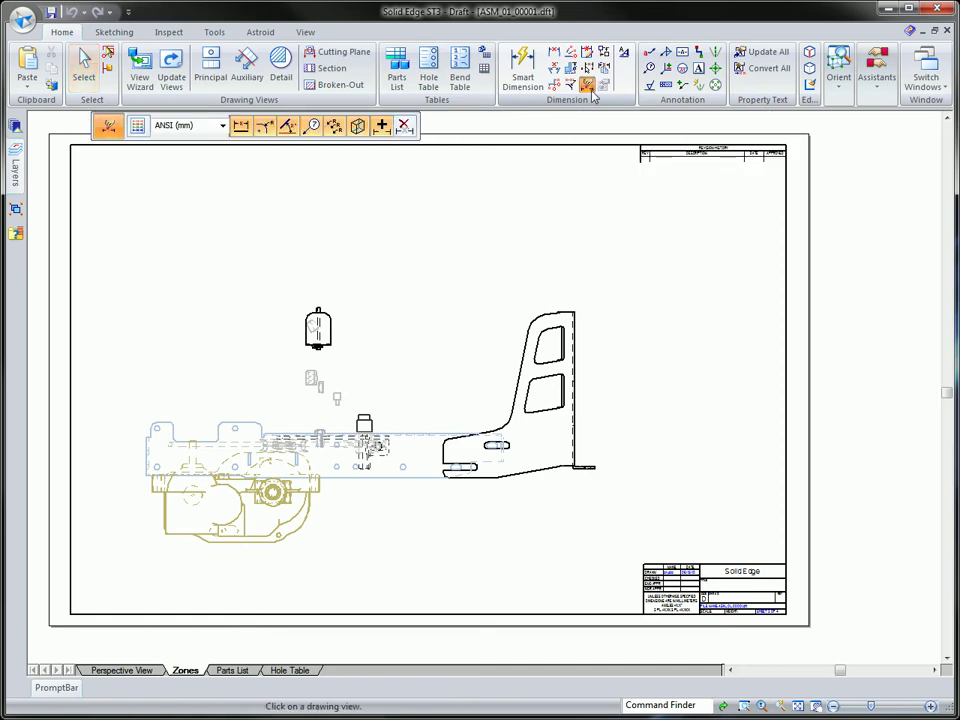
pyautogui.click(486, 437)
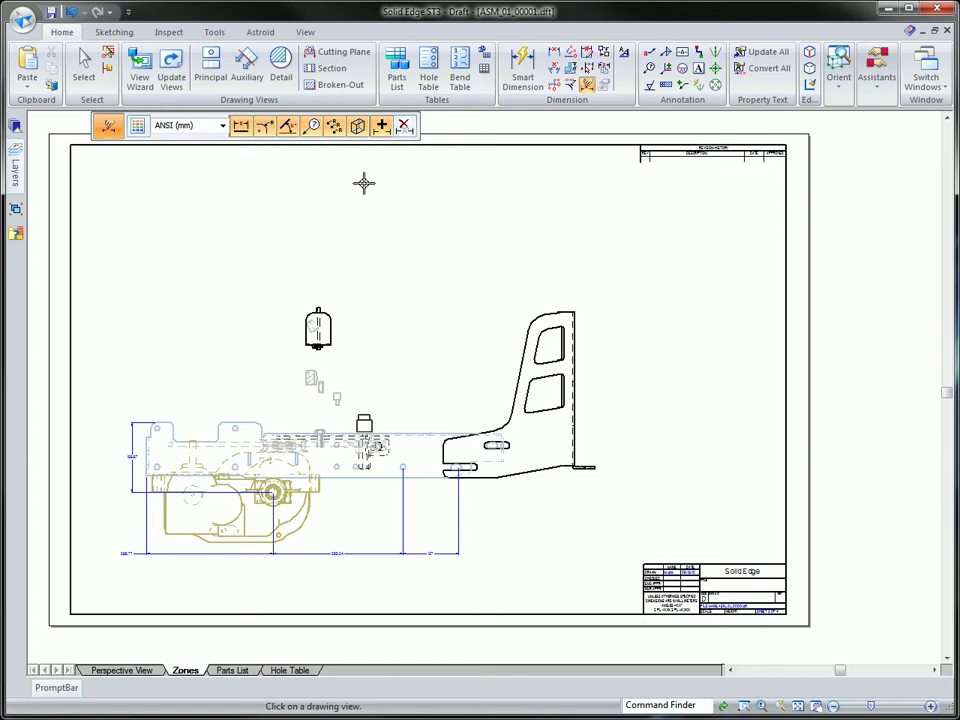
# Step: On the Parts List sheet, start a parts list from the roll bar view and open its properties
pyautogui.click(244, 671)
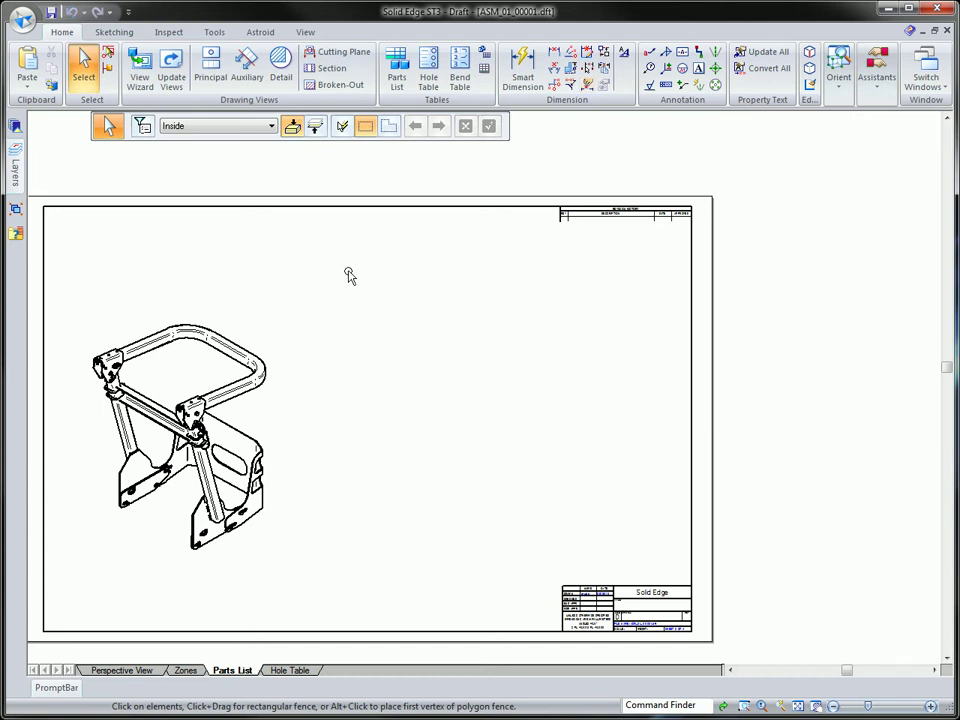
pyautogui.click(397, 78)
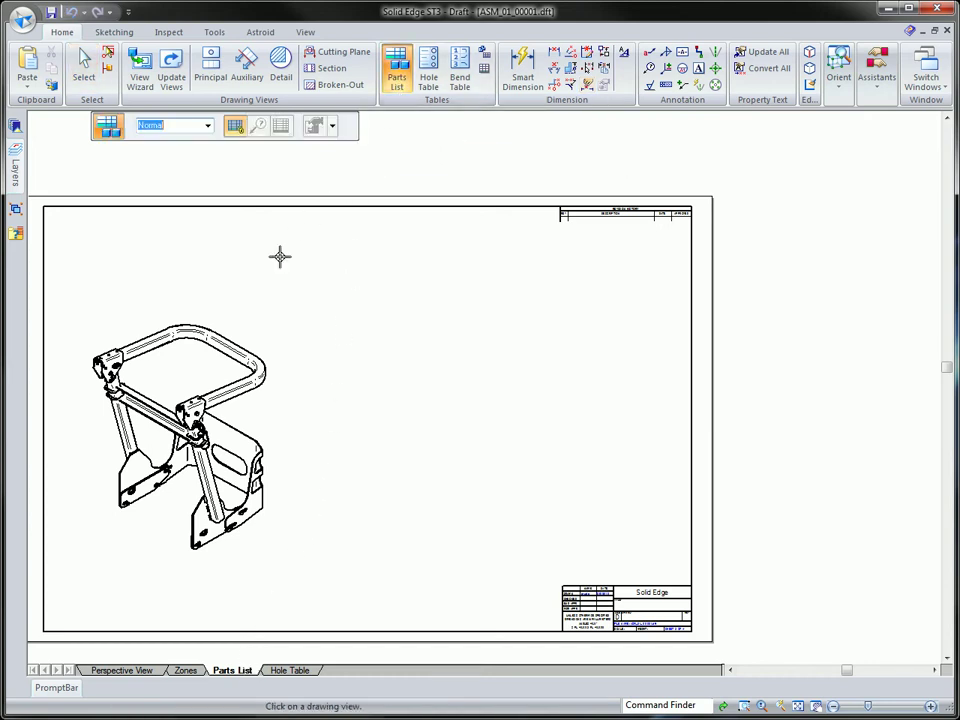
pyautogui.click(246, 343)
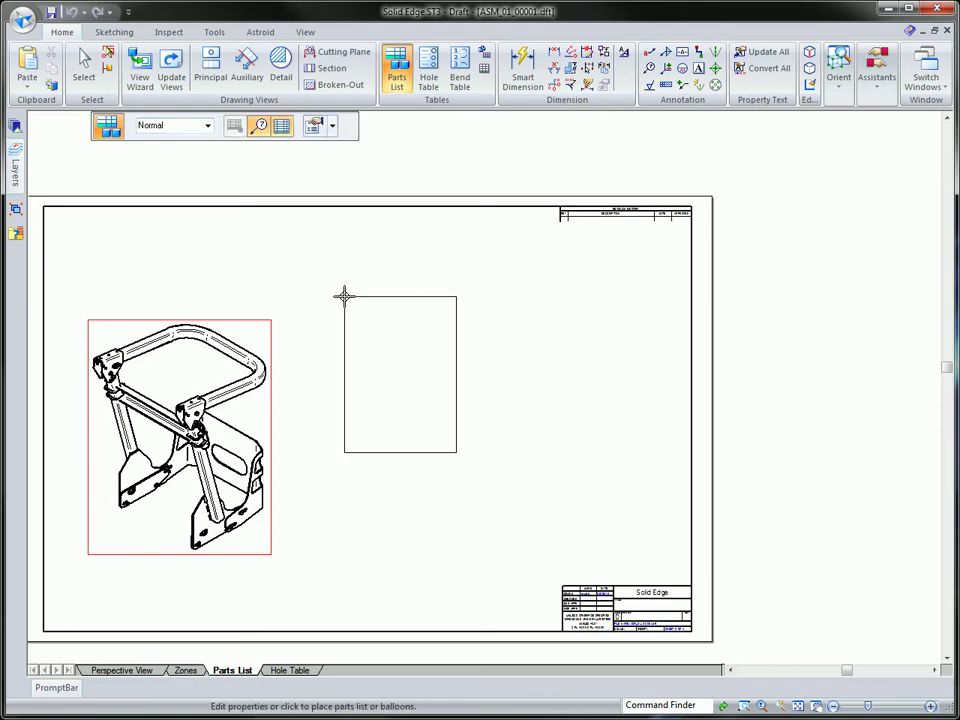
pyautogui.click(314, 125)
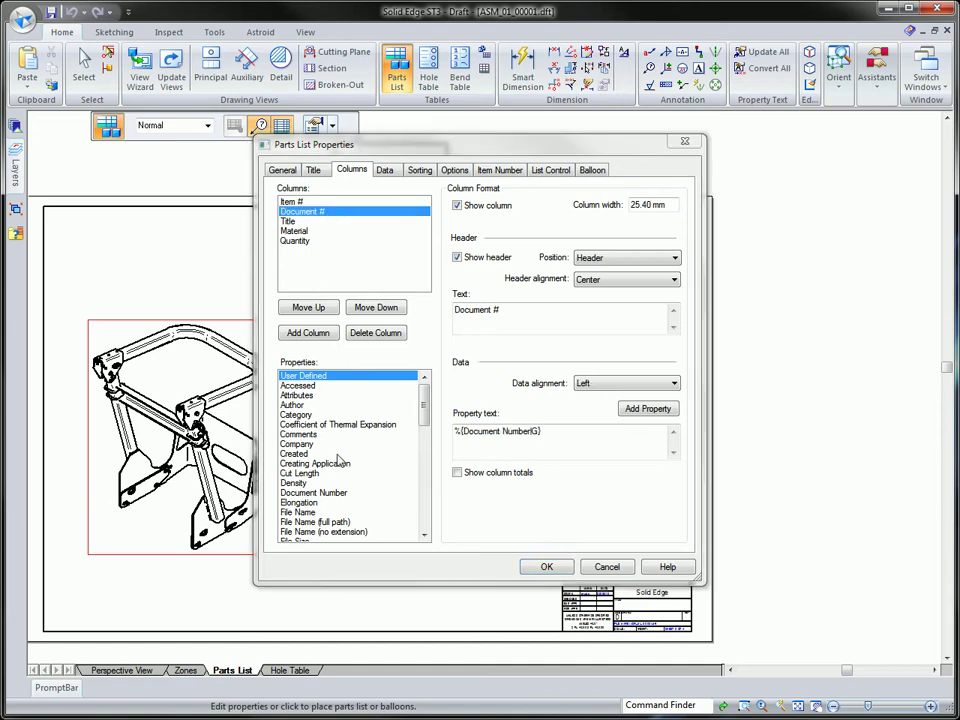
# Step: Add the Mass (Item) and Mass (Quantity) columns to the parts list
pyautogui.moveTo(424, 410); pyautogui.dragTo(425, 455)
pyautogui.click(318, 453)
pyautogui.click(318, 338)
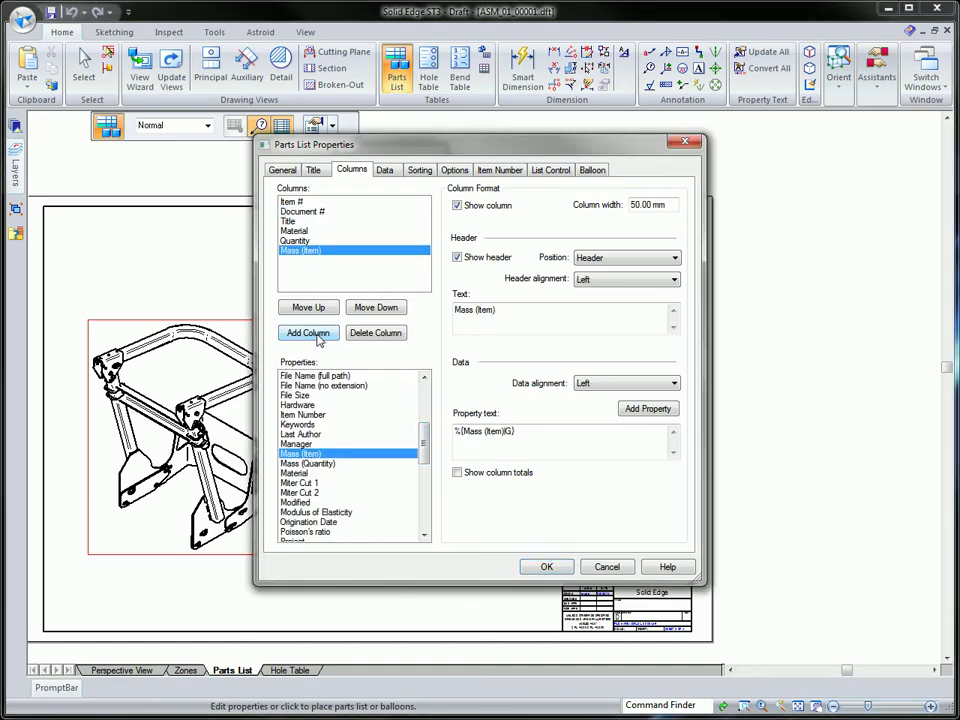
pyautogui.click(308, 463)
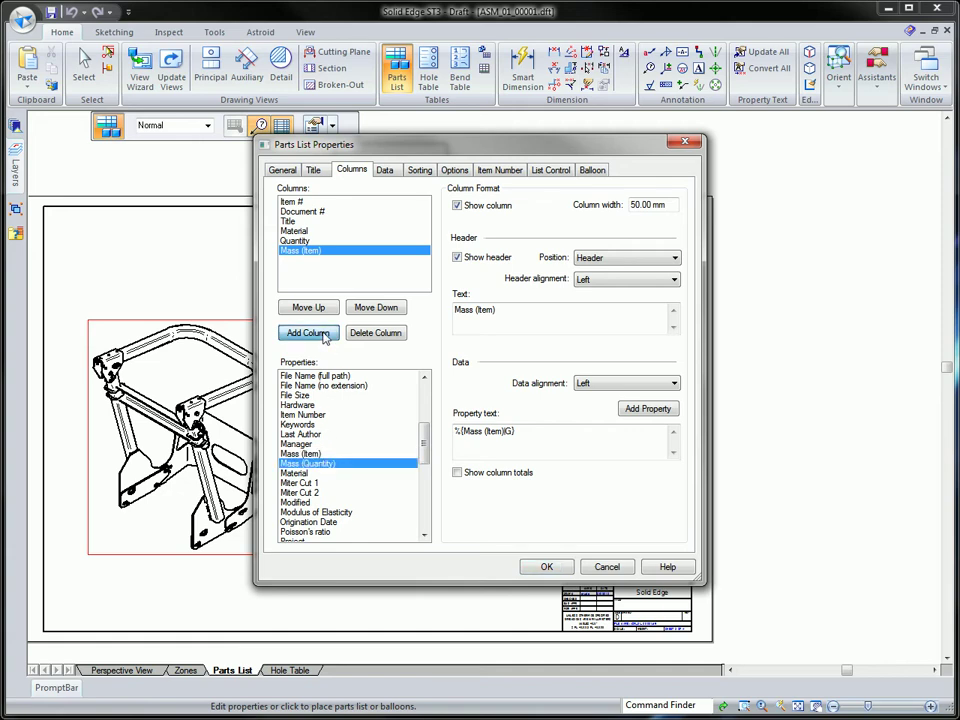
pyautogui.click(323, 338)
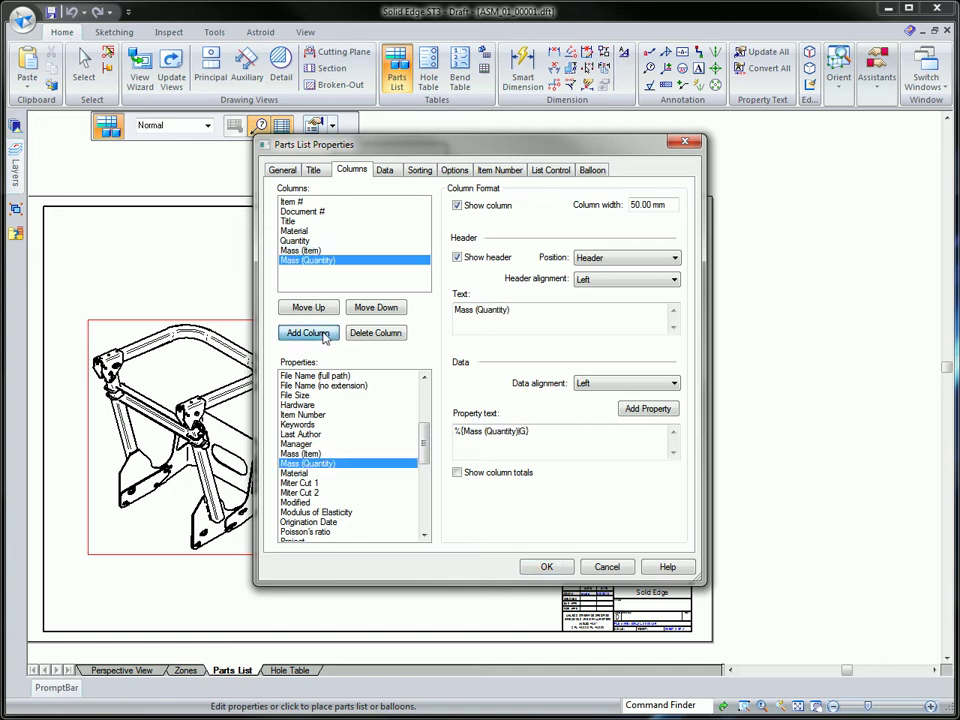
pyautogui.click(321, 262)
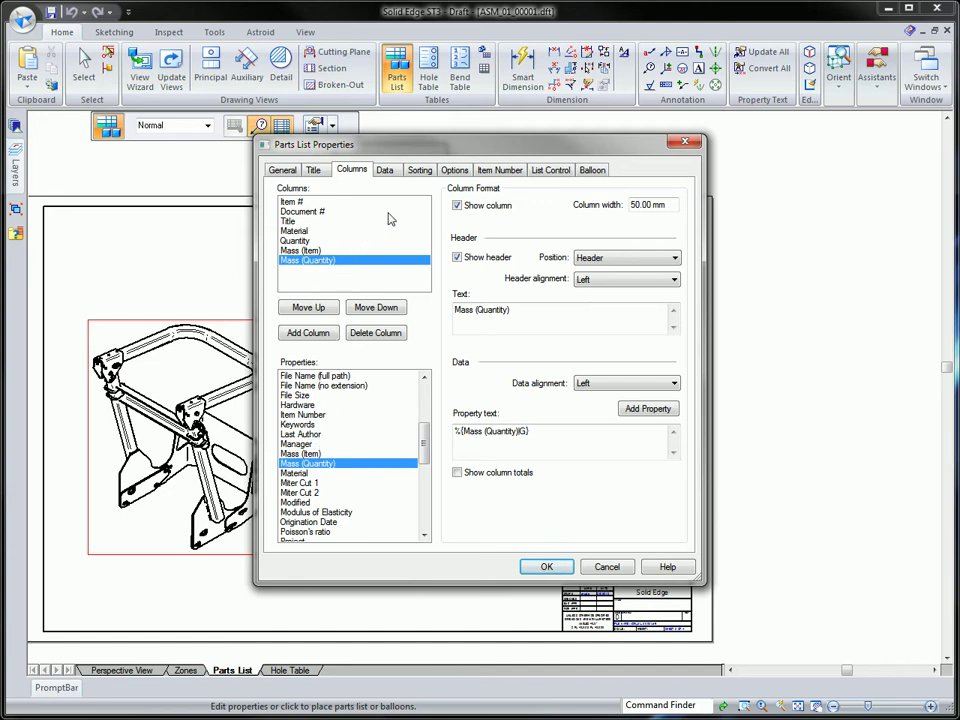
# Step: Try the option to use assembly generated item numbers in the parts list
pyautogui.click(453, 170)
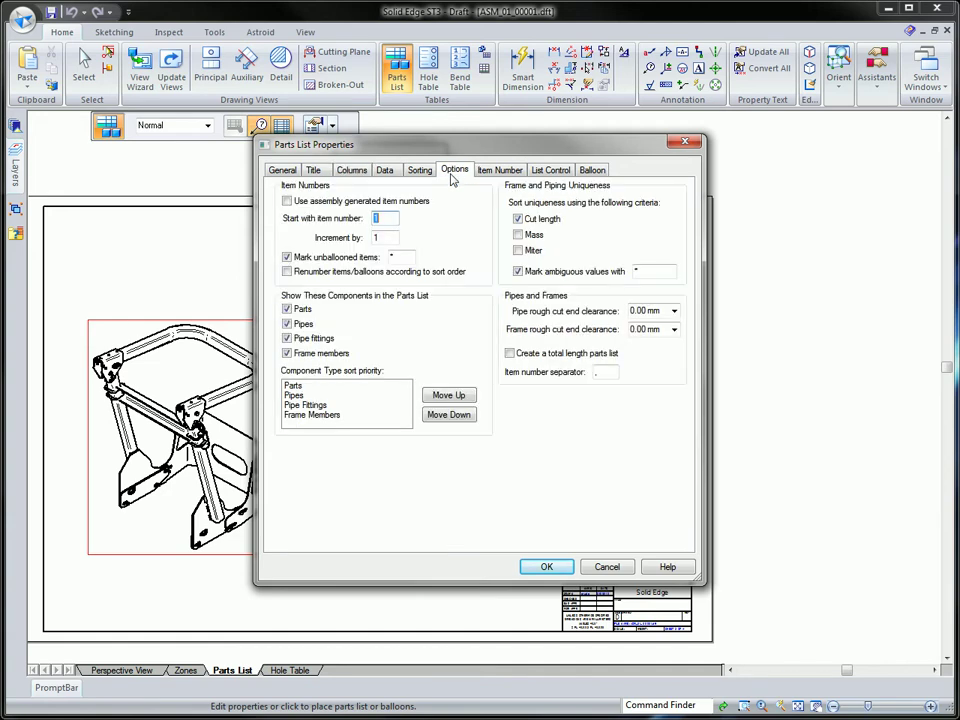
pyautogui.click(410, 201)
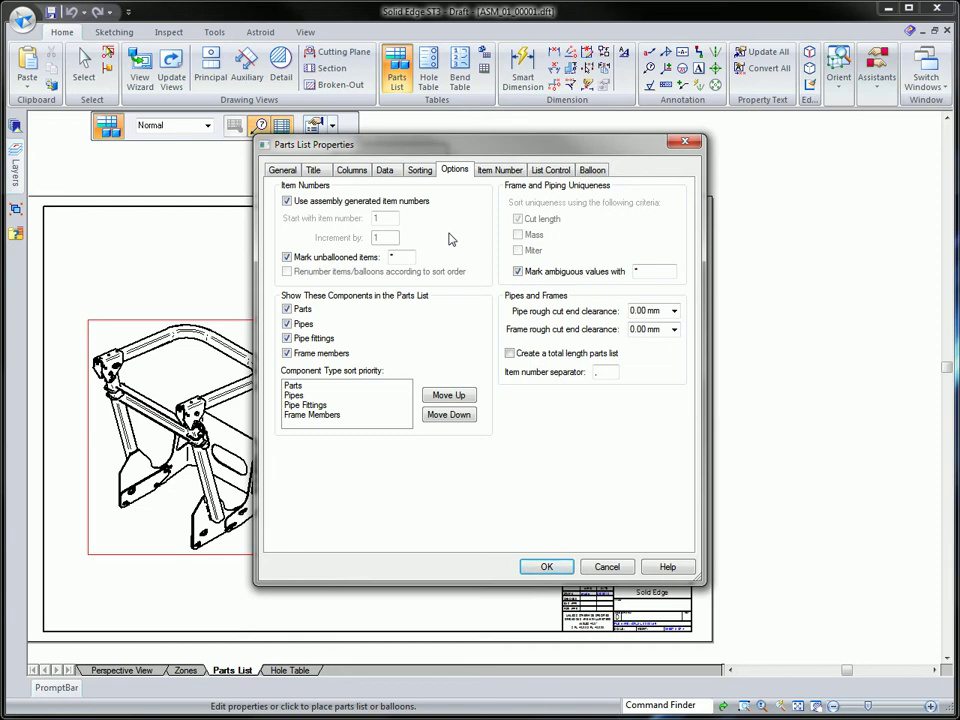
pyautogui.click(409, 202)
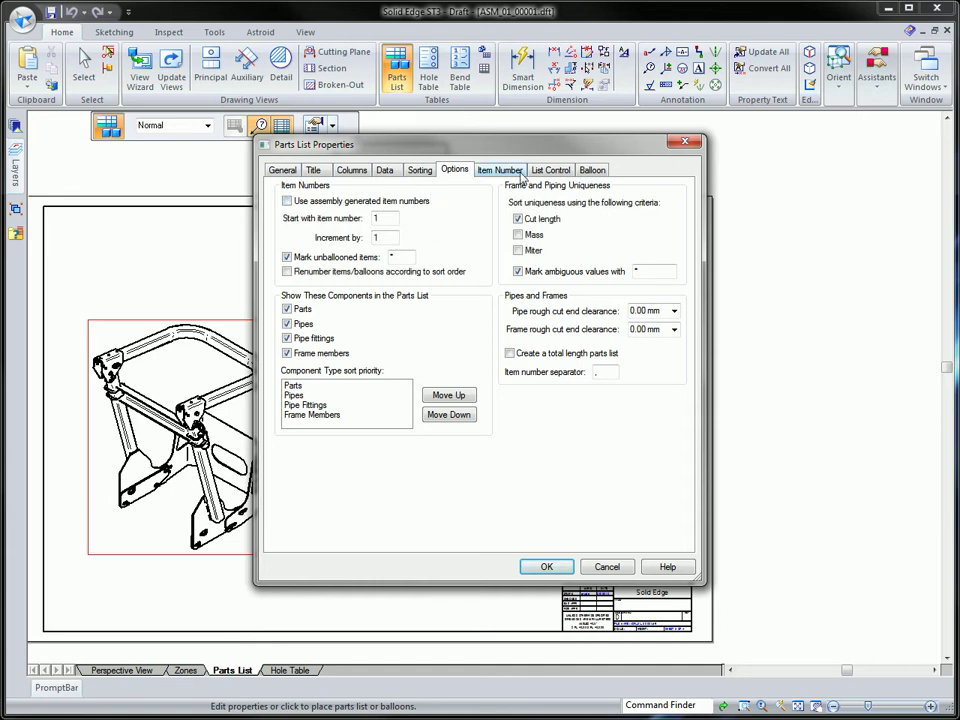
# Step: Set the parts list to an exploded list with level based item numbers and expand weldment subassemblies
pyautogui.click(550, 170)
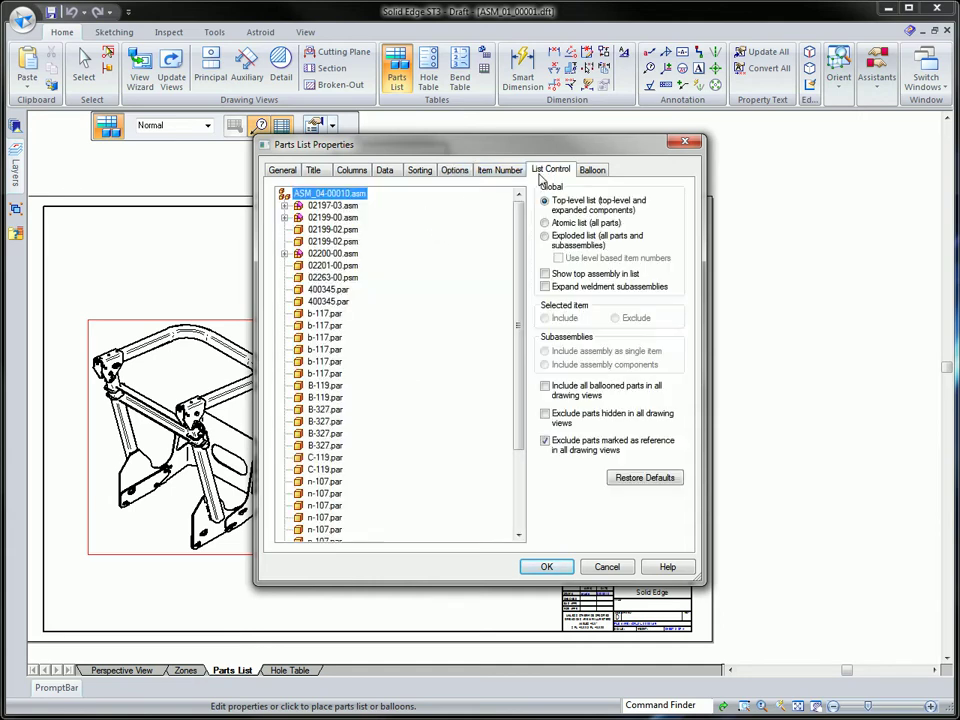
pyautogui.click(553, 240)
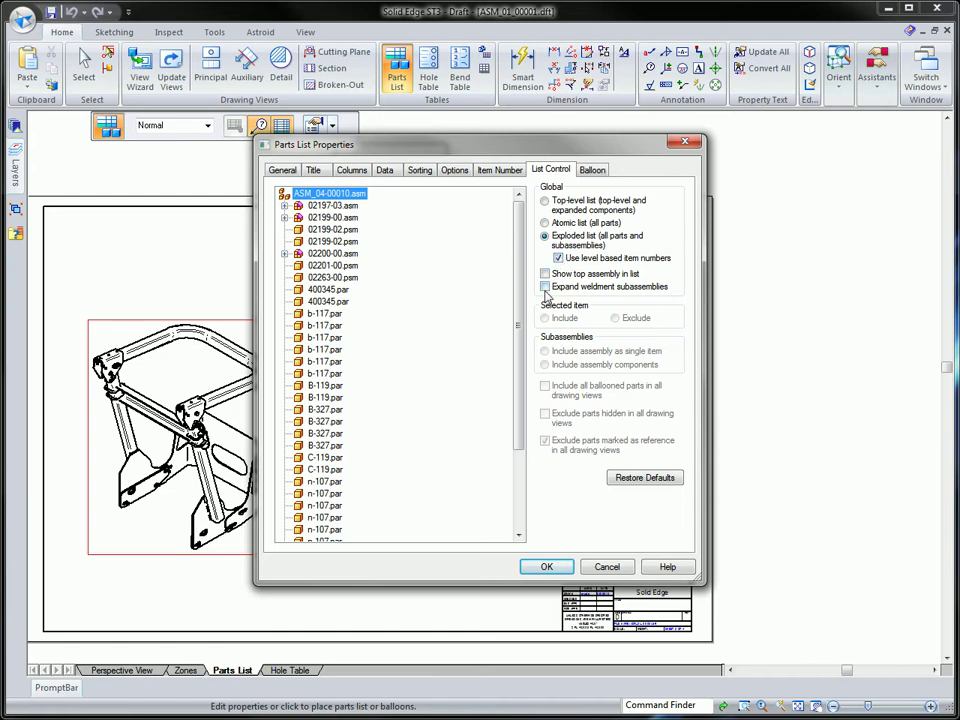
pyautogui.click(545, 287)
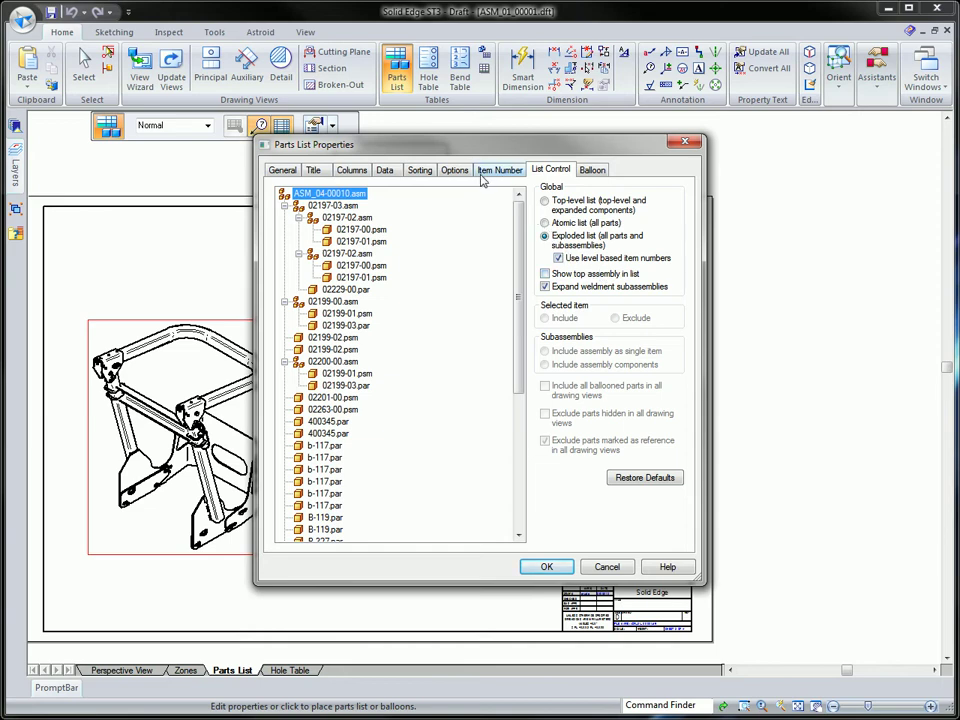
# Step: Give the parts list balloons an oblong shape and turn off the item count for the lower text
pyautogui.click(591, 171)
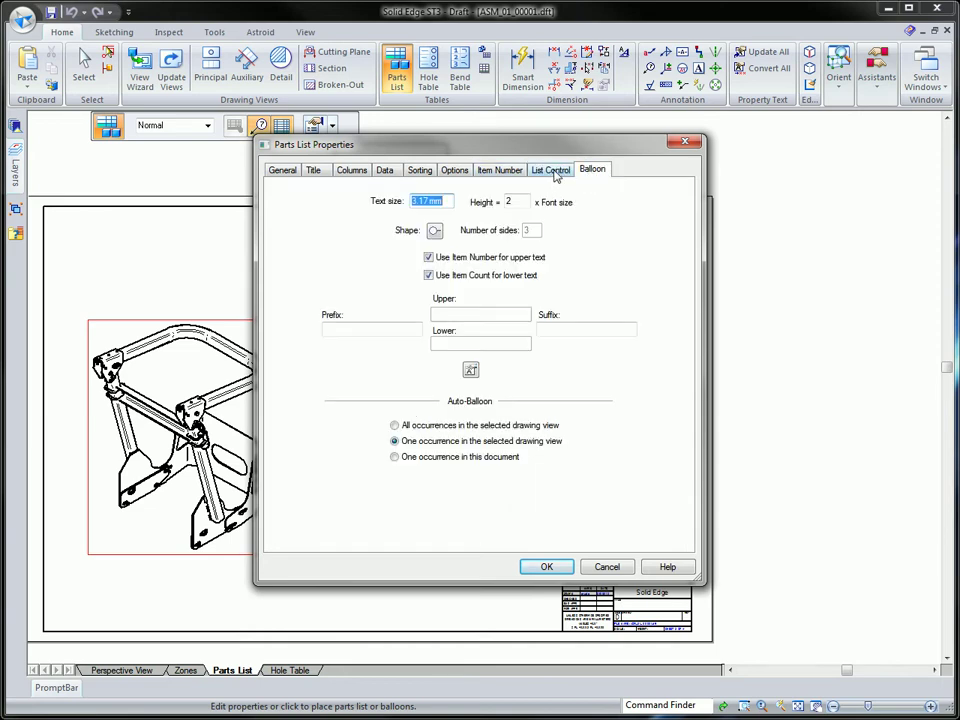
pyautogui.click(556, 175)
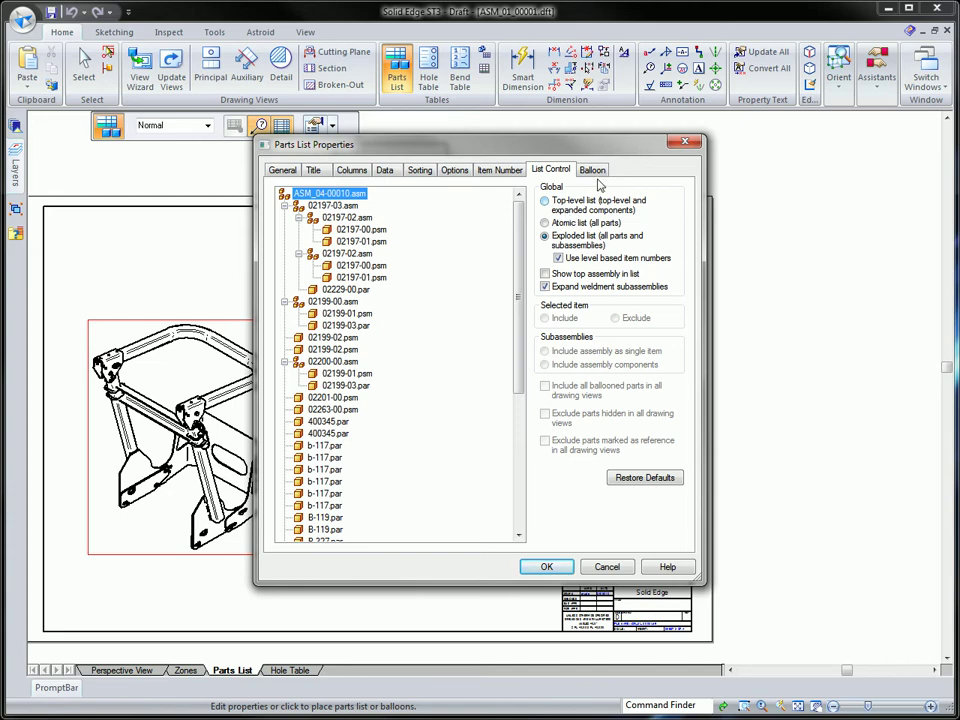
pyautogui.click(592, 170)
pyautogui.click(434, 231)
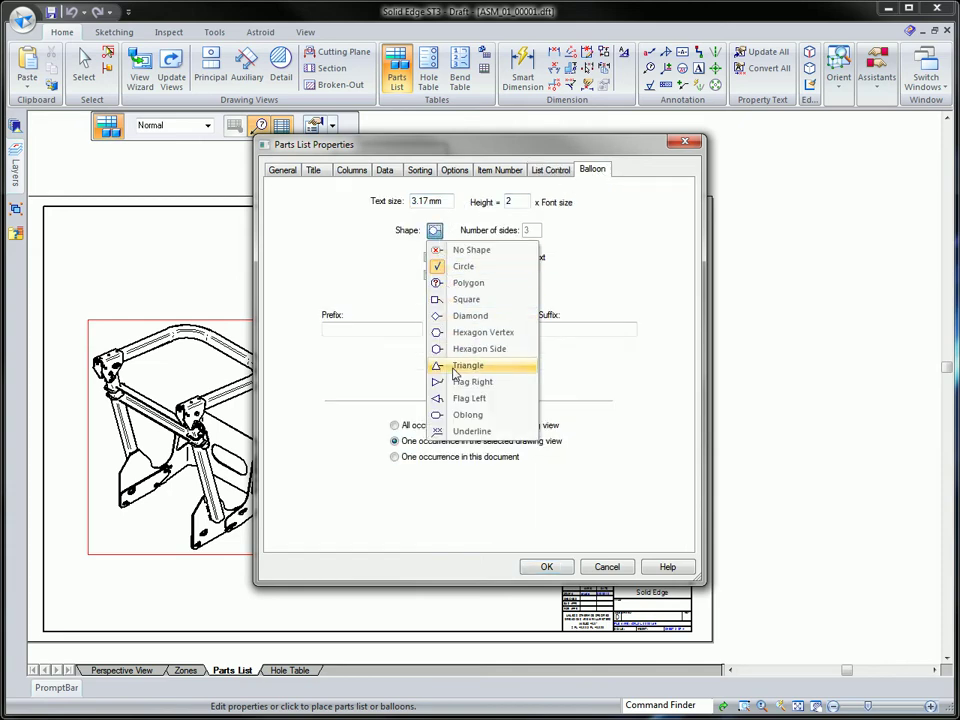
pyautogui.click(445, 414)
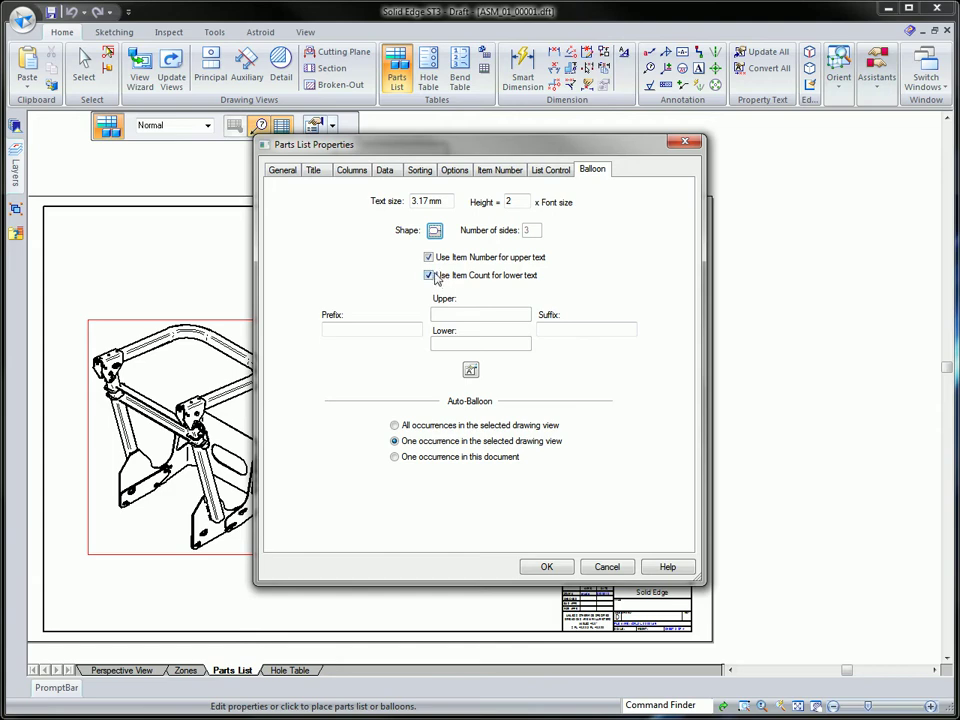
pyautogui.click(429, 275)
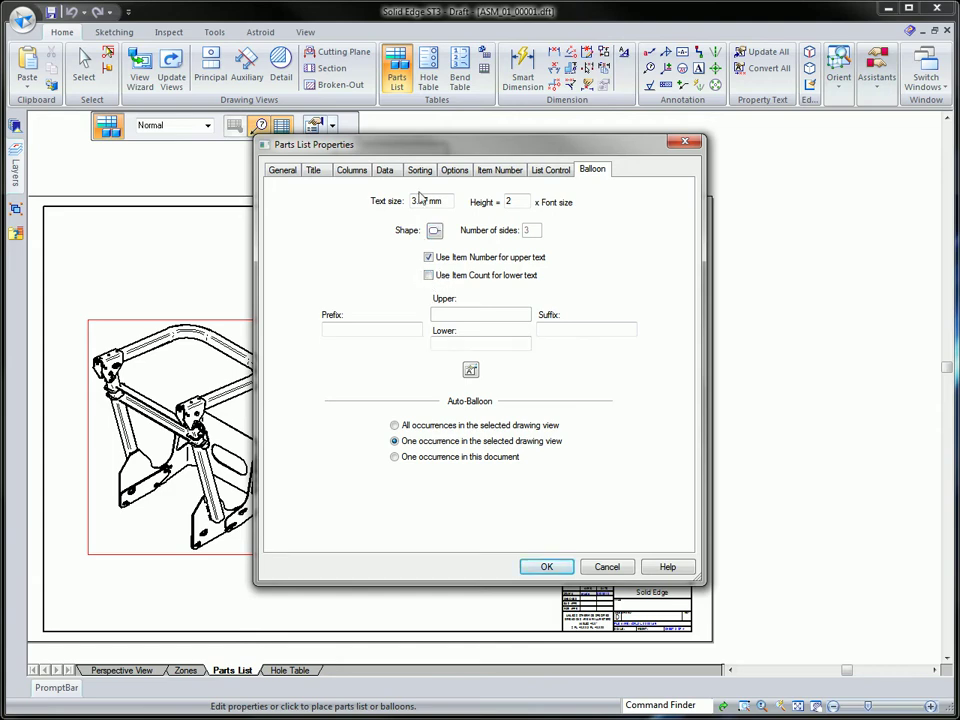
# Step: Set the Item # column's data alignment to Indent and place the parts list on the sheet beside the roll bar view
pyautogui.click(362, 170)
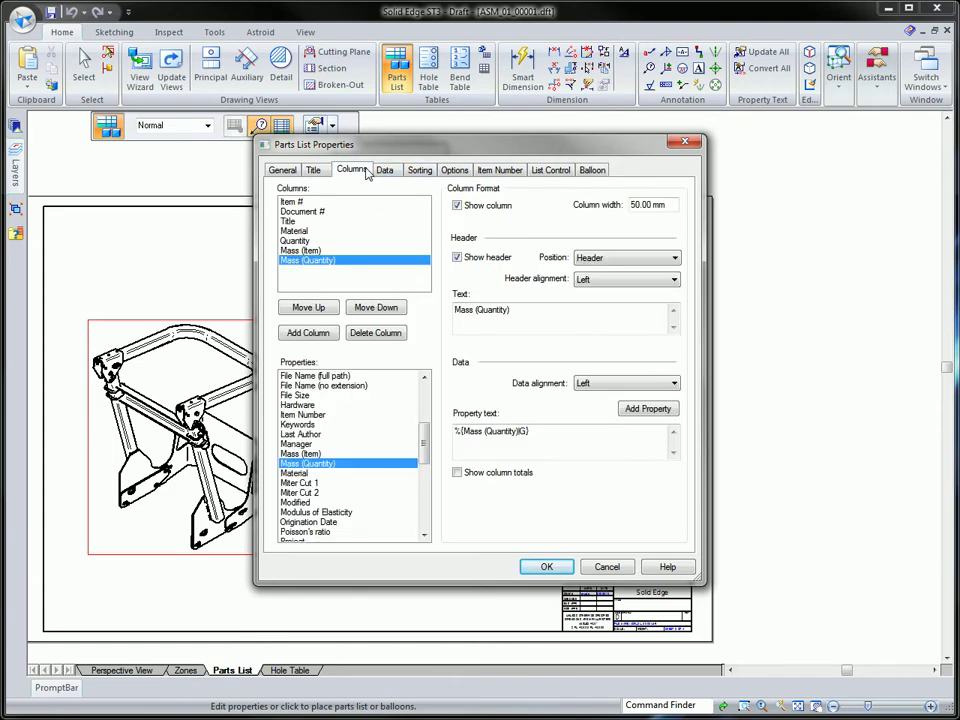
pyautogui.click(292, 202)
pyautogui.click(580, 383)
pyautogui.click(599, 428)
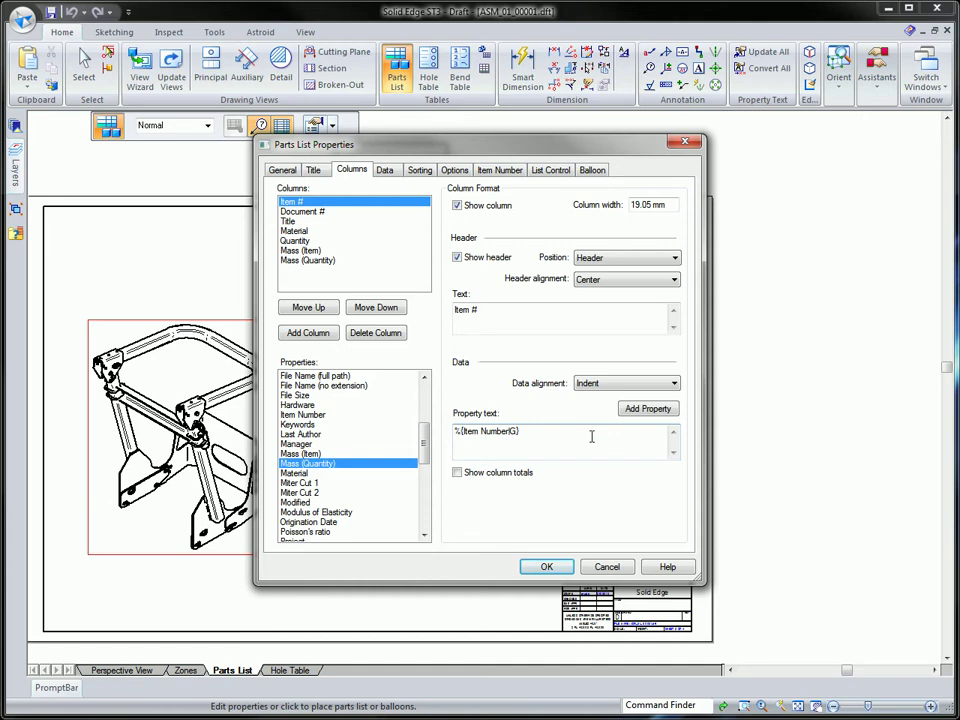
pyautogui.click(552, 566)
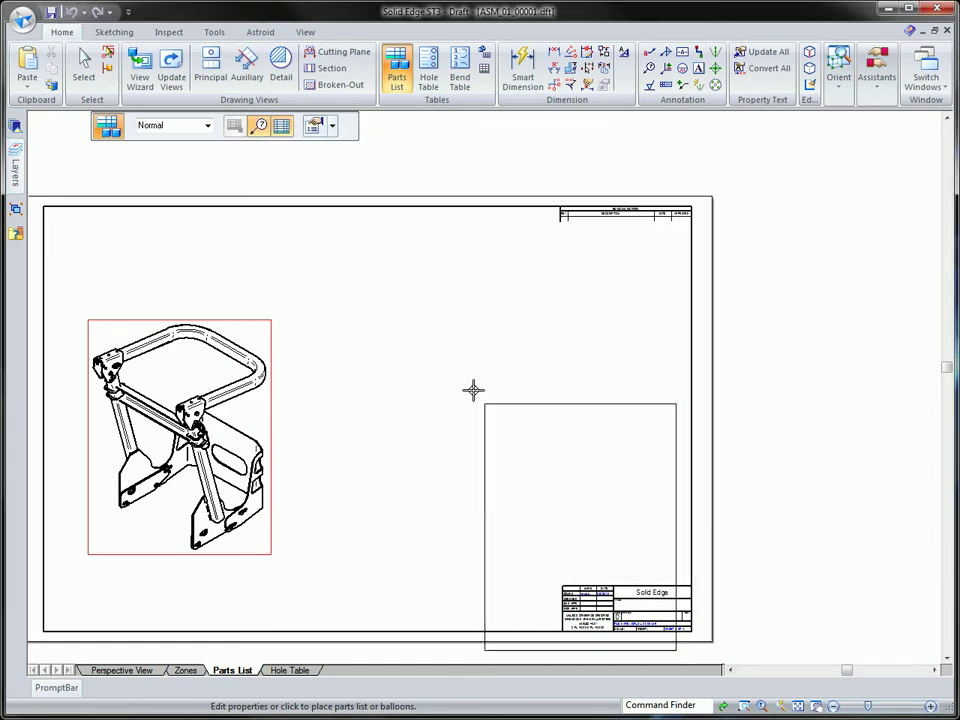
pyautogui.click(300, 313)
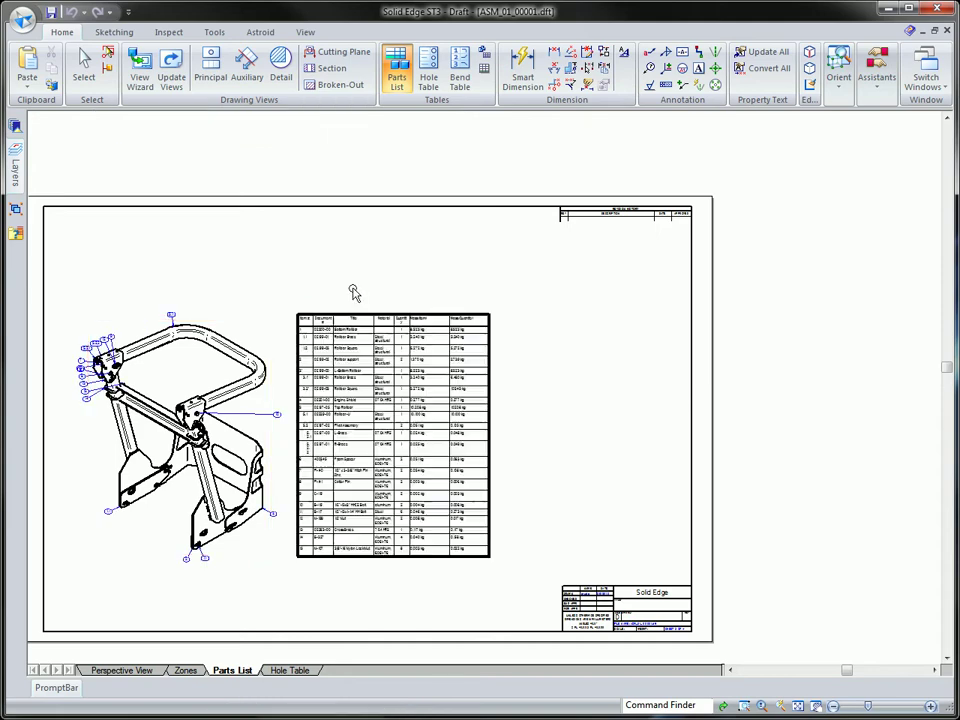
# Step: Examine the level-based item numbers in the roll bar view's balloons and in the parts list rows
pyautogui.scroll(5, 353, 292)
pyautogui.scroll(5, 357, 293)
pyautogui.moveTo(341, 378); pyautogui.dragTo(306, 357)
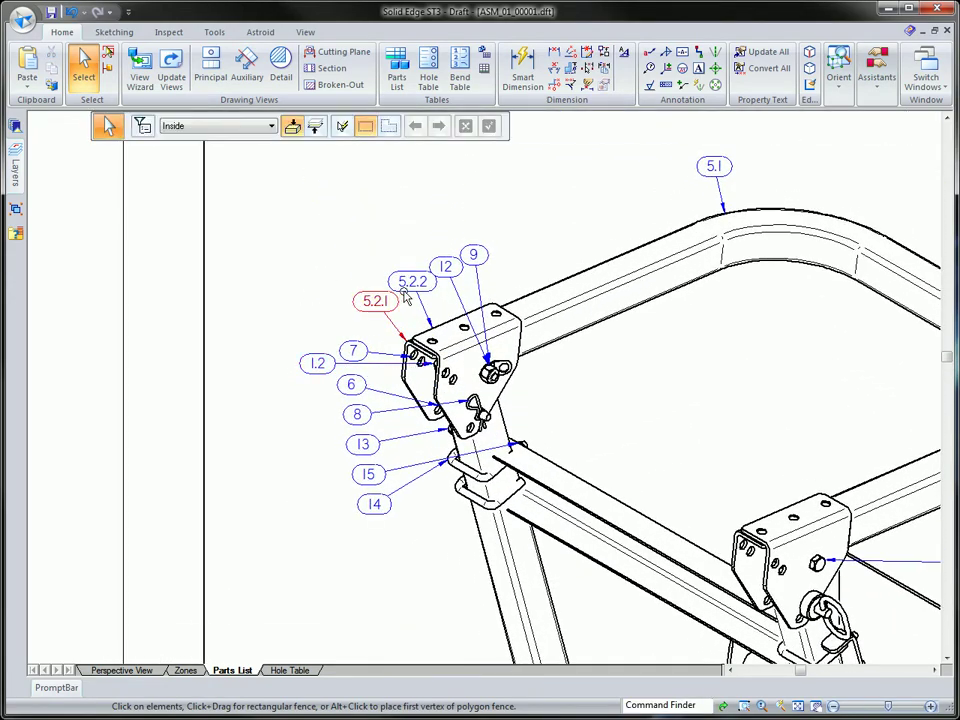
pyautogui.click(375, 301)
pyautogui.scroll(-5, 598, 340)
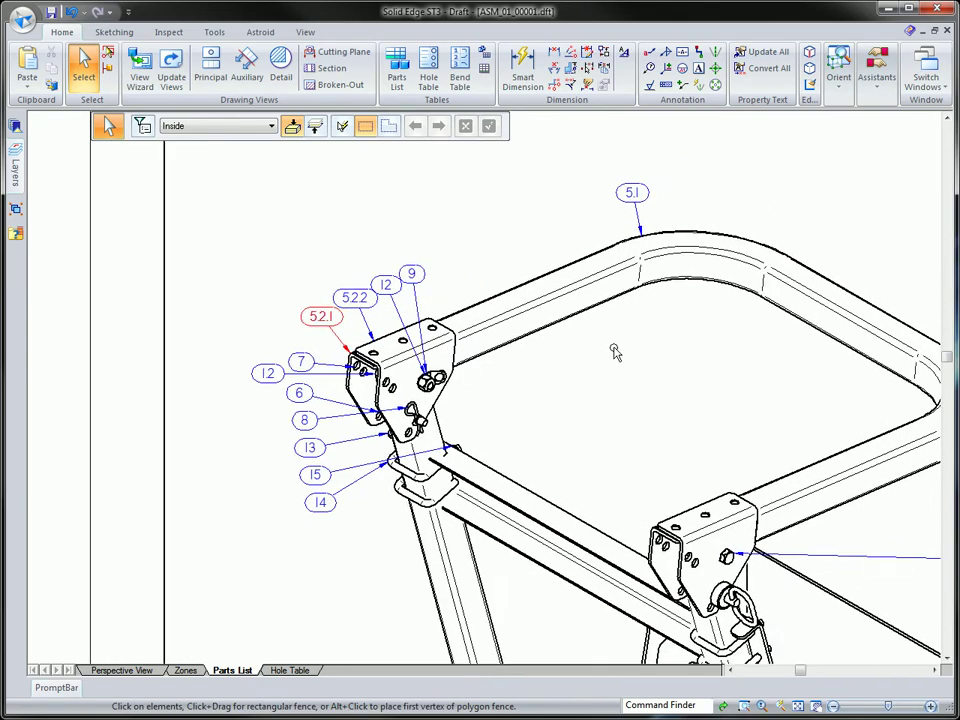
pyautogui.scroll(2, 612, 352)
pyautogui.scroll(4, 612, 352)
pyautogui.scroll(4, 611, 353)
pyautogui.scroll(1, 330, 250)
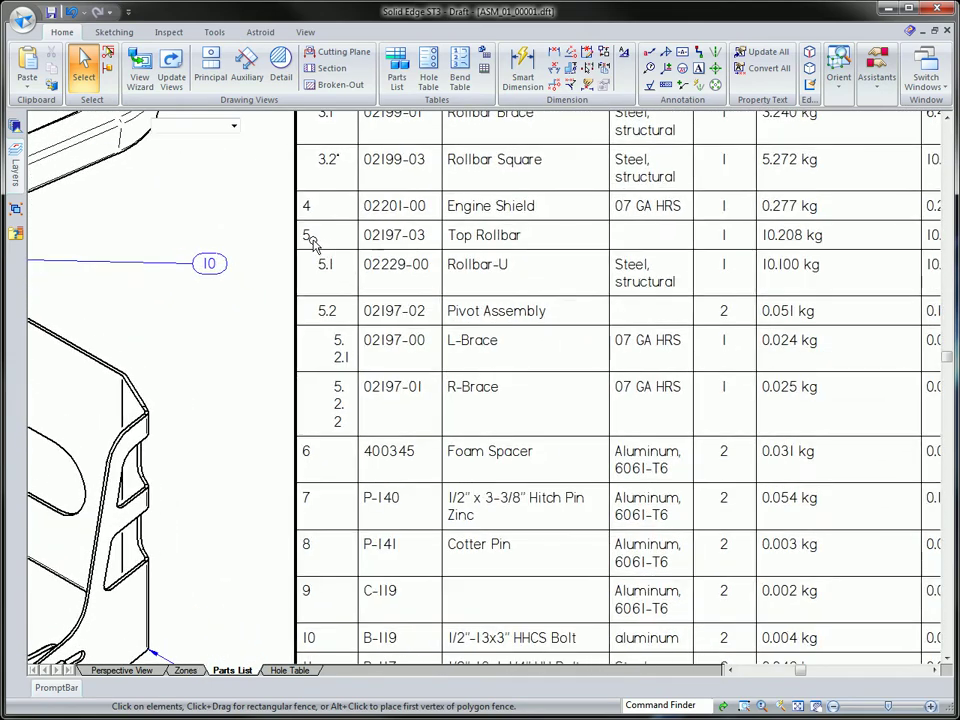
# Step: Widen the parts list's Item # column so the multi-level item numbers fit on one line
pyautogui.click(309, 241)
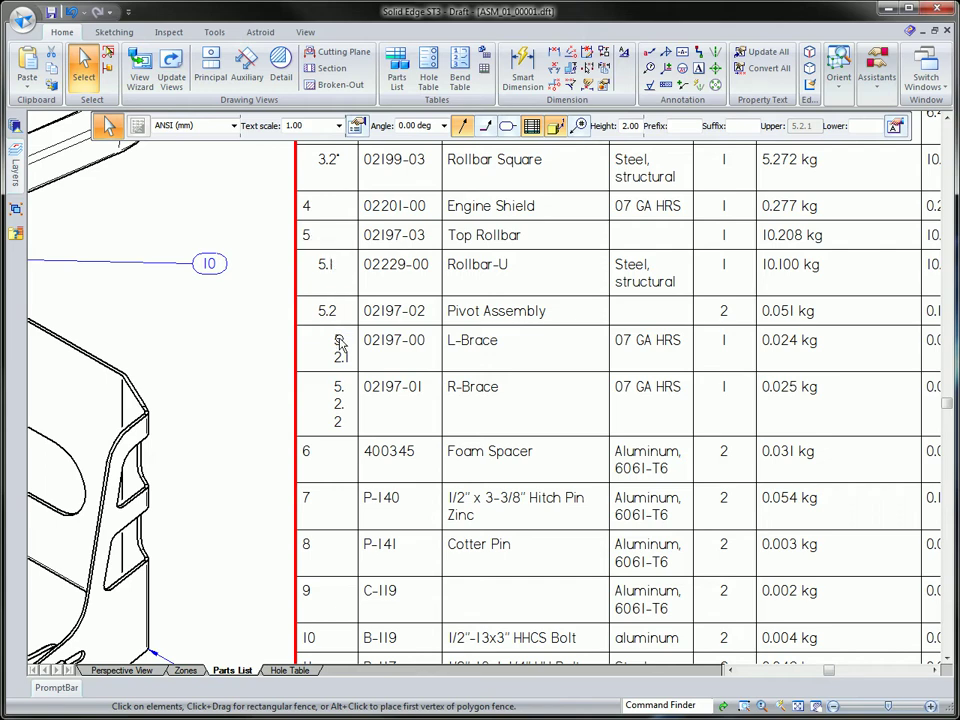
pyautogui.scroll(-1, 408, 403)
pyautogui.scroll(-3, 408, 403)
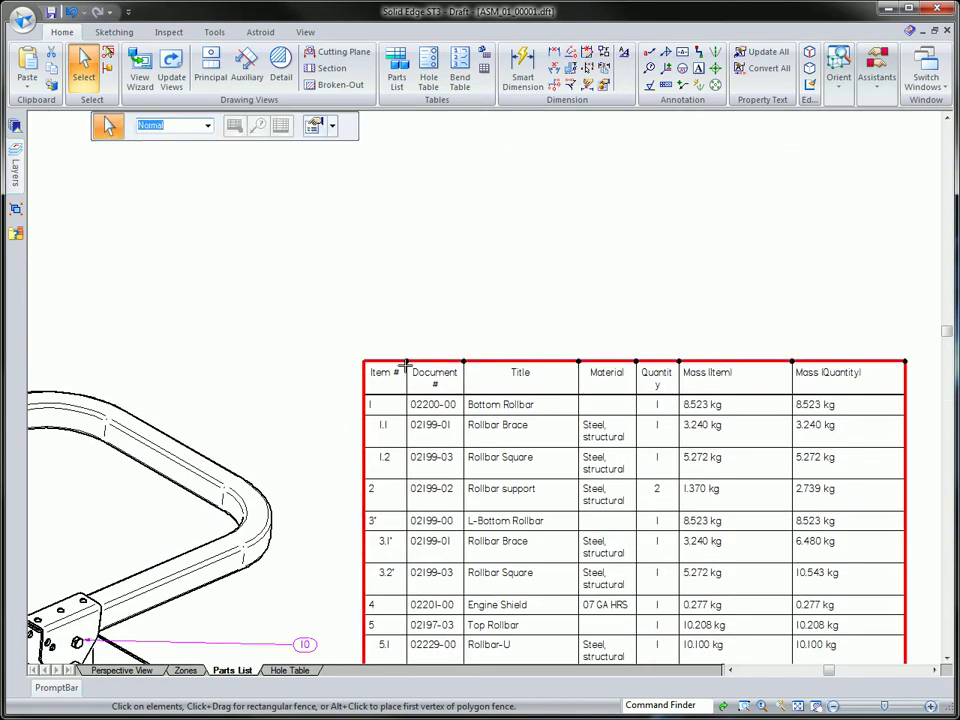
pyautogui.moveTo(405, 363); pyautogui.dragTo(438, 365)
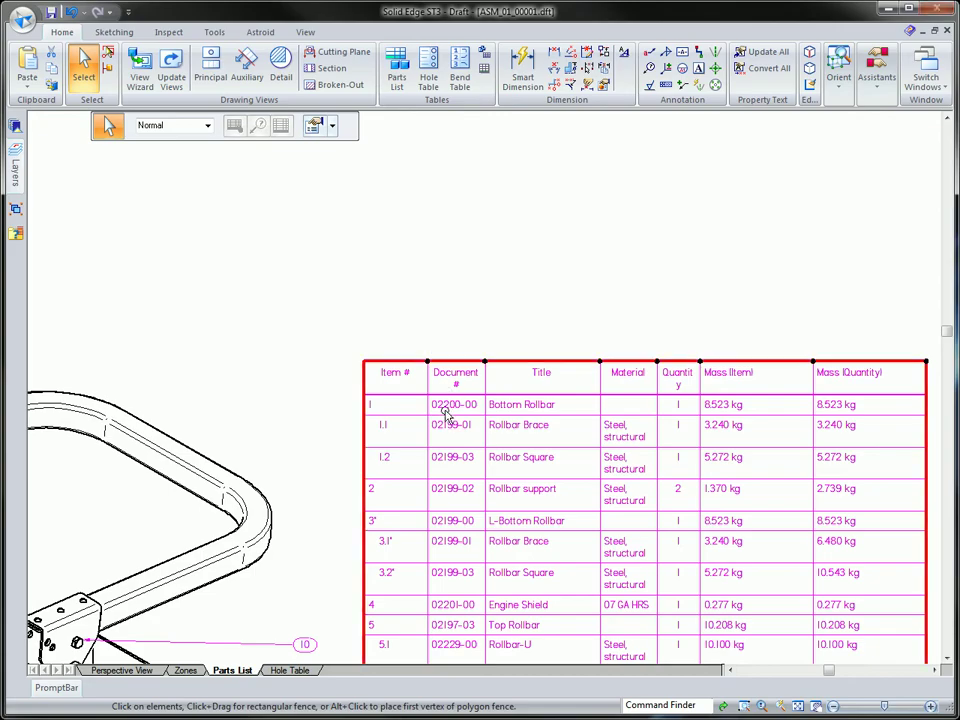
pyautogui.scroll(2, 454, 456)
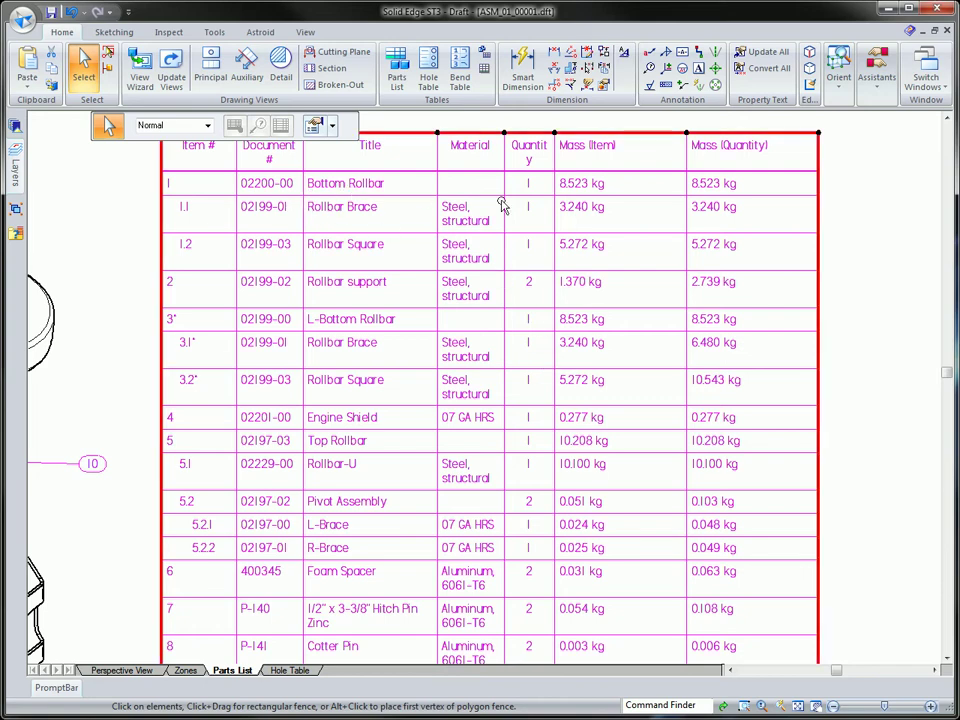
pyautogui.click(908, 225)
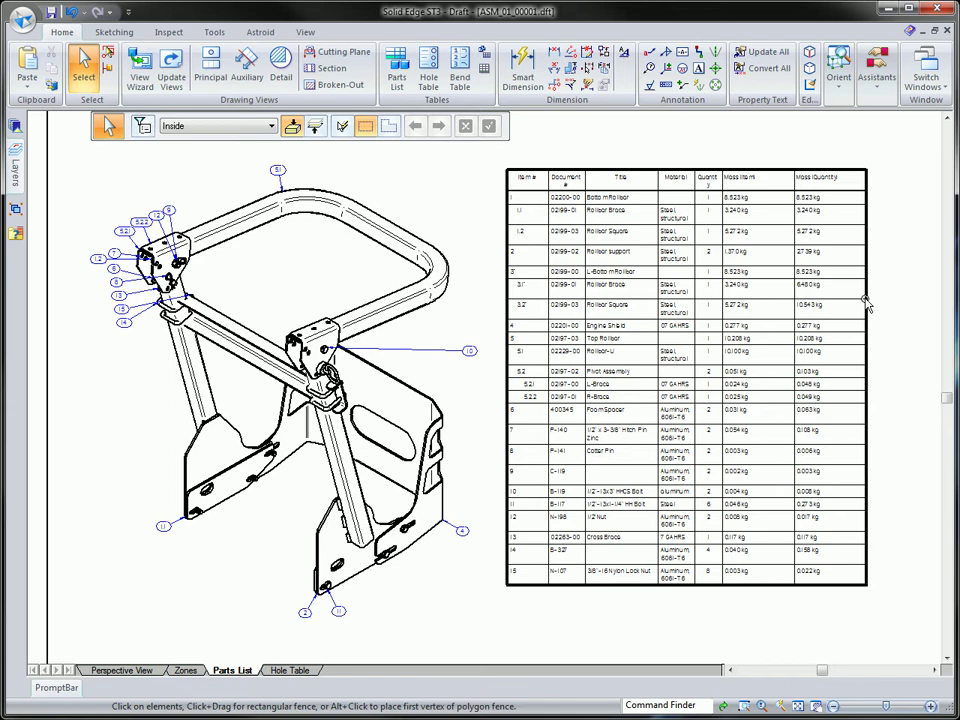
pyautogui.click(414, 574)
# Step: On the Hole Table sheet, use Smart Measure to measure the length of the plate's upper edge
pyautogui.click(292, 670)
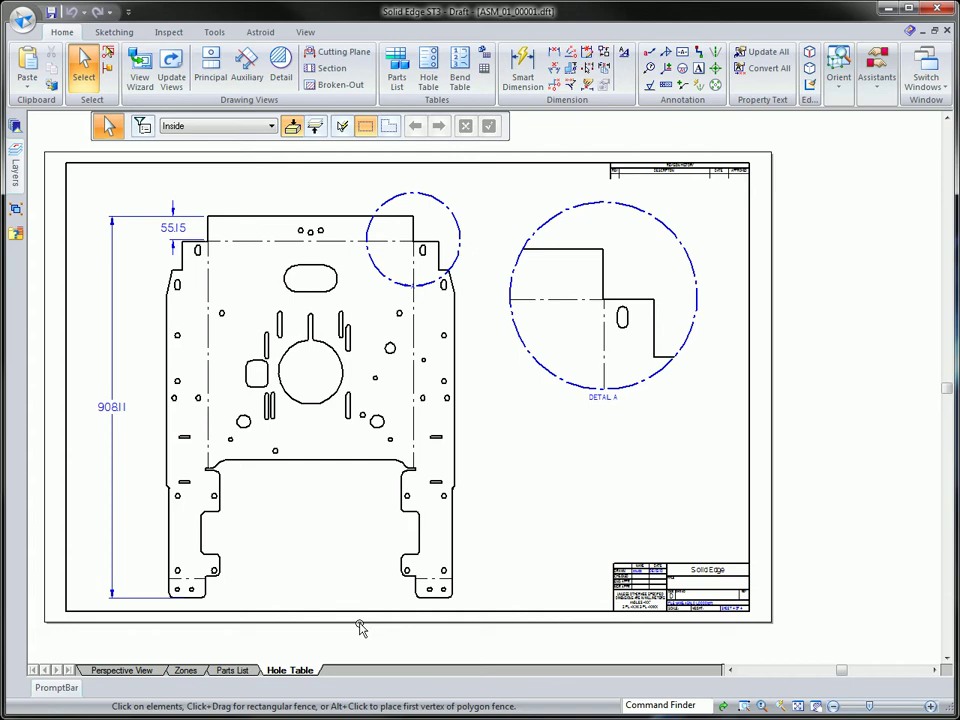
pyautogui.rightClick(519, 462)
pyautogui.click(166, 32)
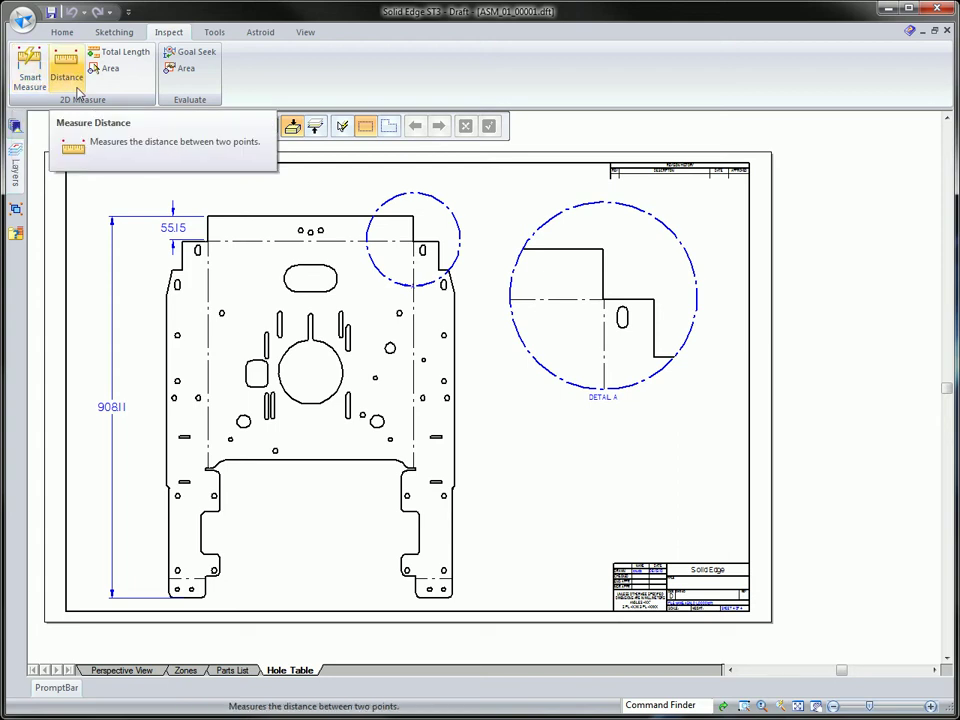
pyautogui.rightClick(528, 458)
pyautogui.click(516, 415)
pyautogui.click(339, 215)
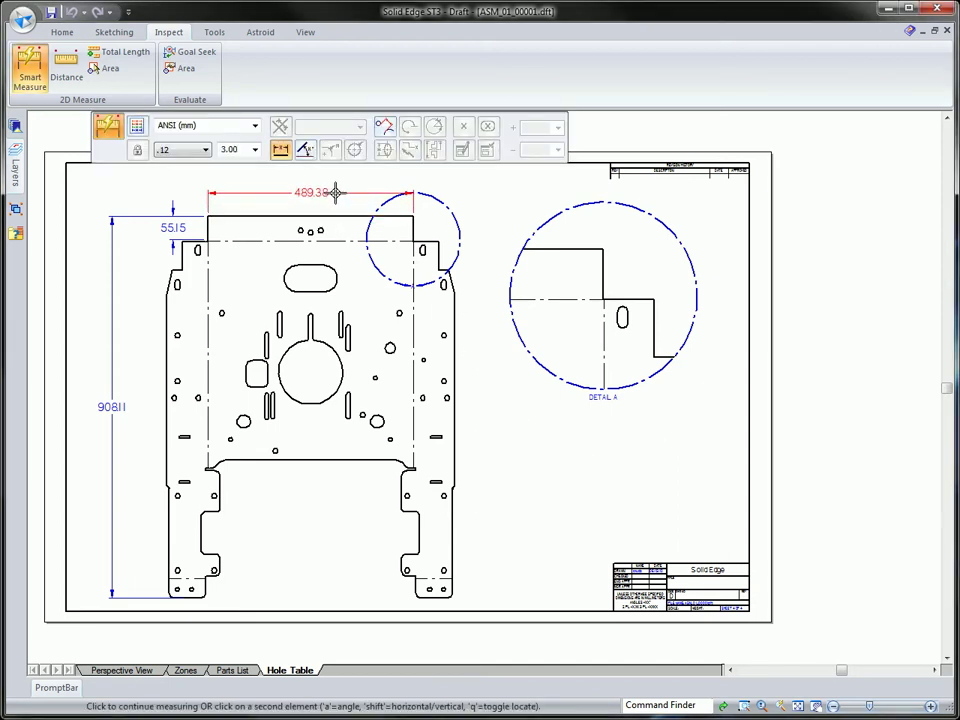
pyautogui.rightClick(345, 189)
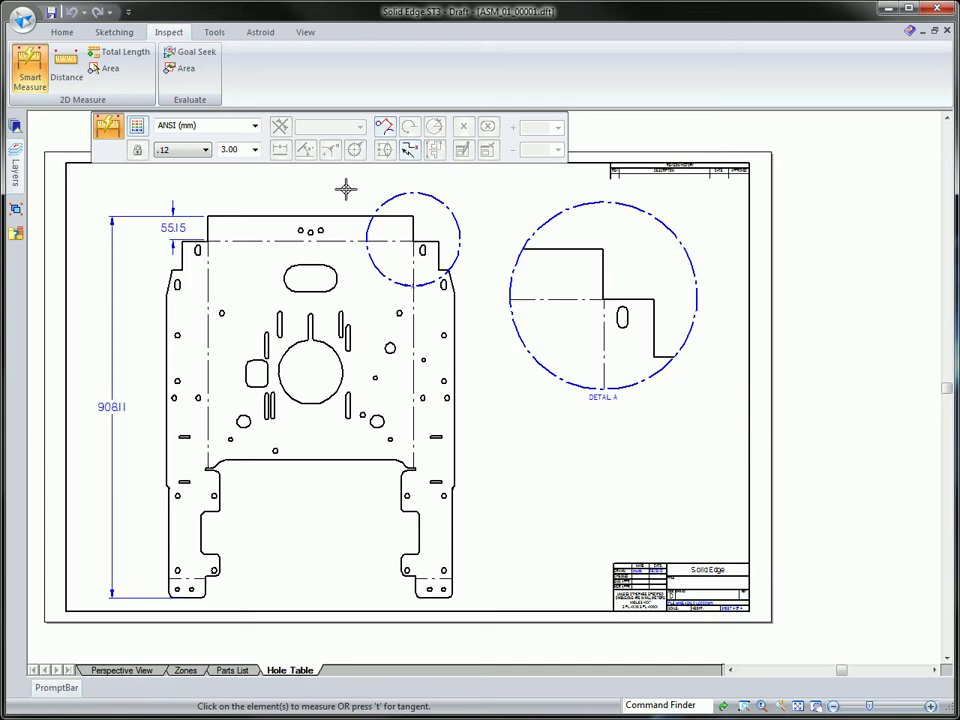
# Step: Measure the plate's overall height from its upper edge to its lowest edge
pyautogui.click(264, 217)
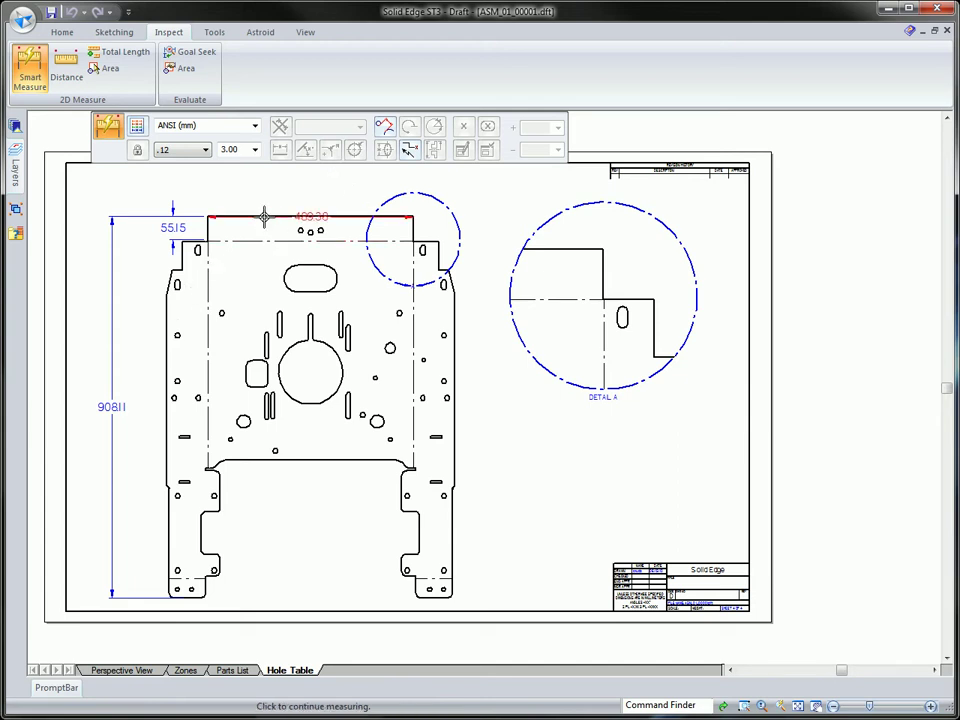
pyautogui.click(190, 580)
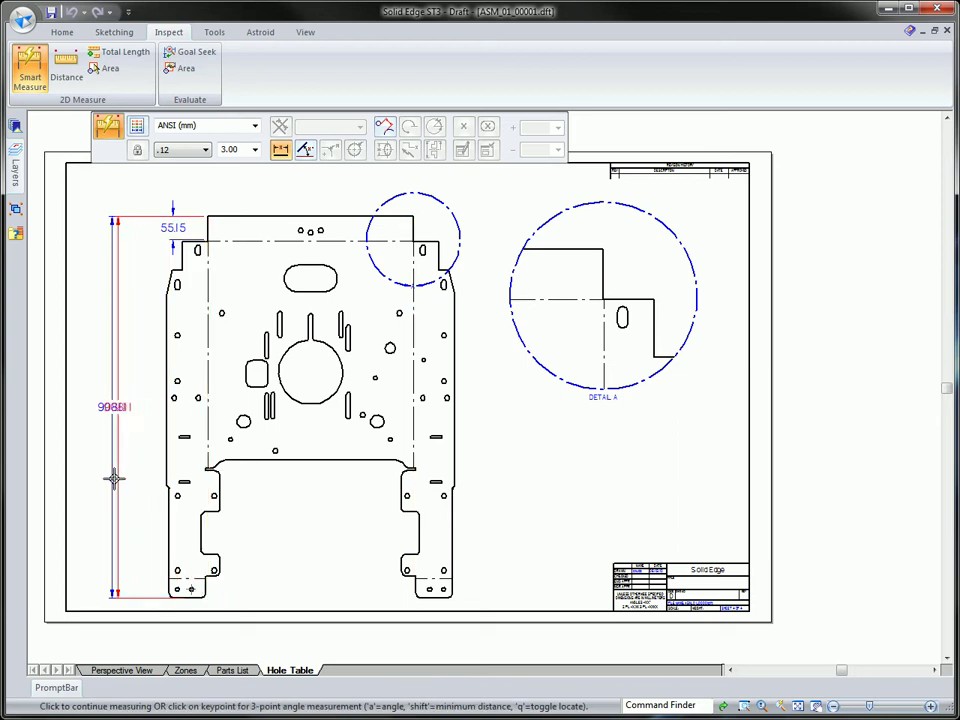
pyautogui.rightClick(79, 478)
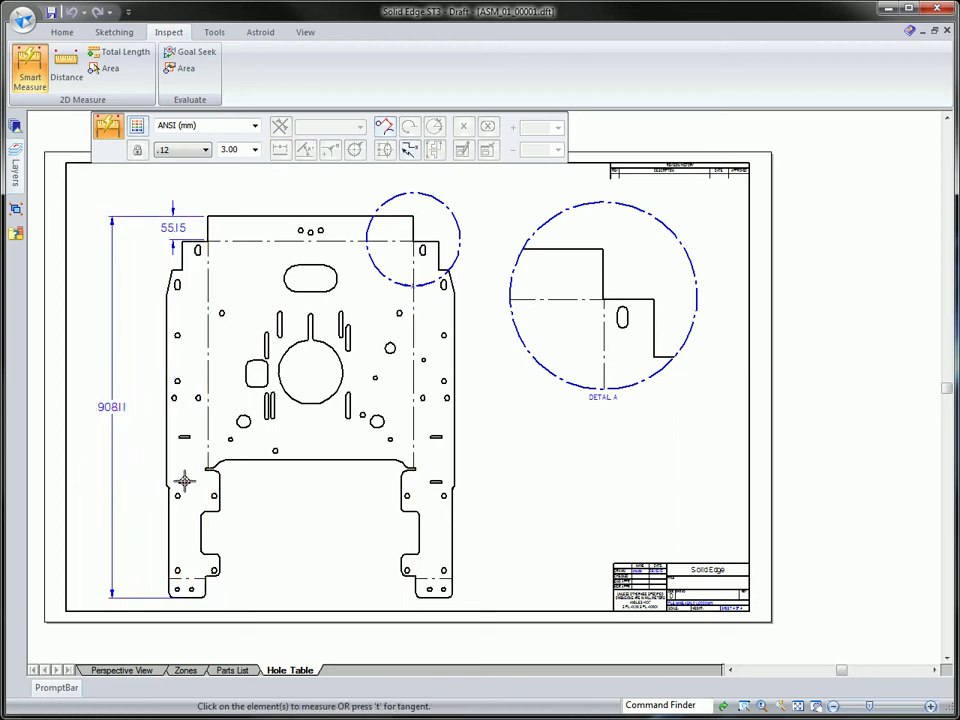
# Step: Measure the large central hole's diameter and the distance between the two end arcs of the wide slot above it
pyautogui.click(316, 403)
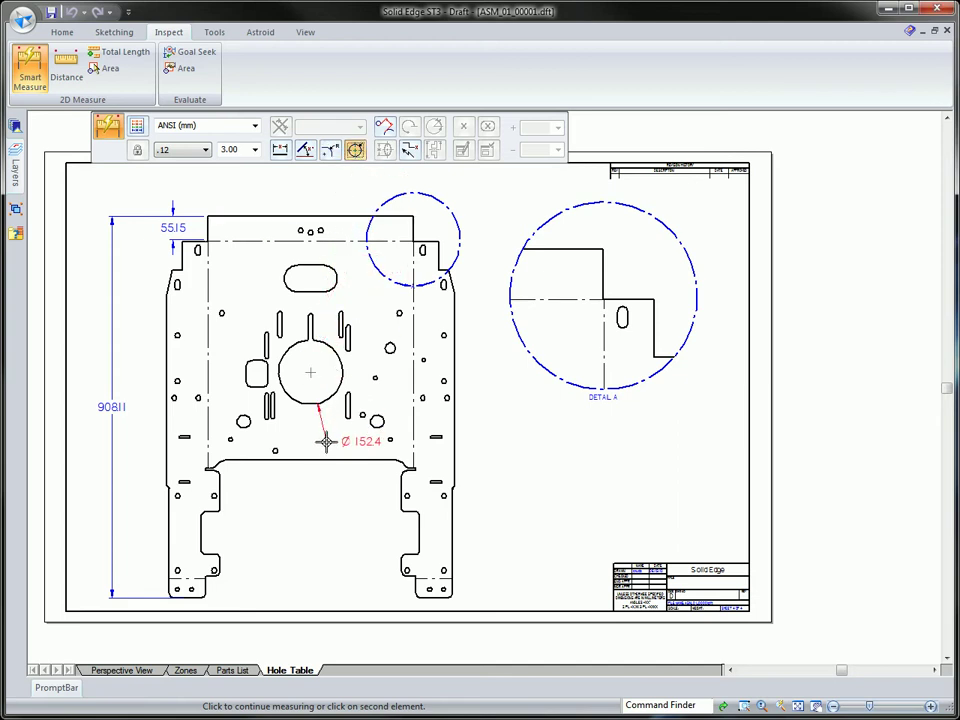
pyautogui.rightClick(326, 441)
pyautogui.click(336, 276)
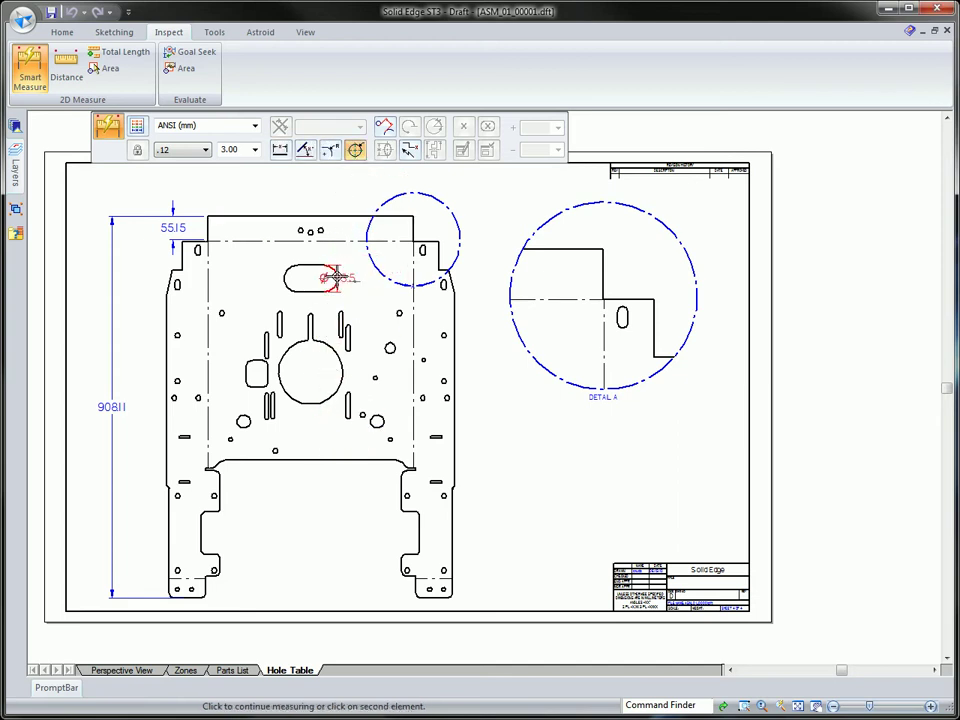
pyautogui.click(292, 290)
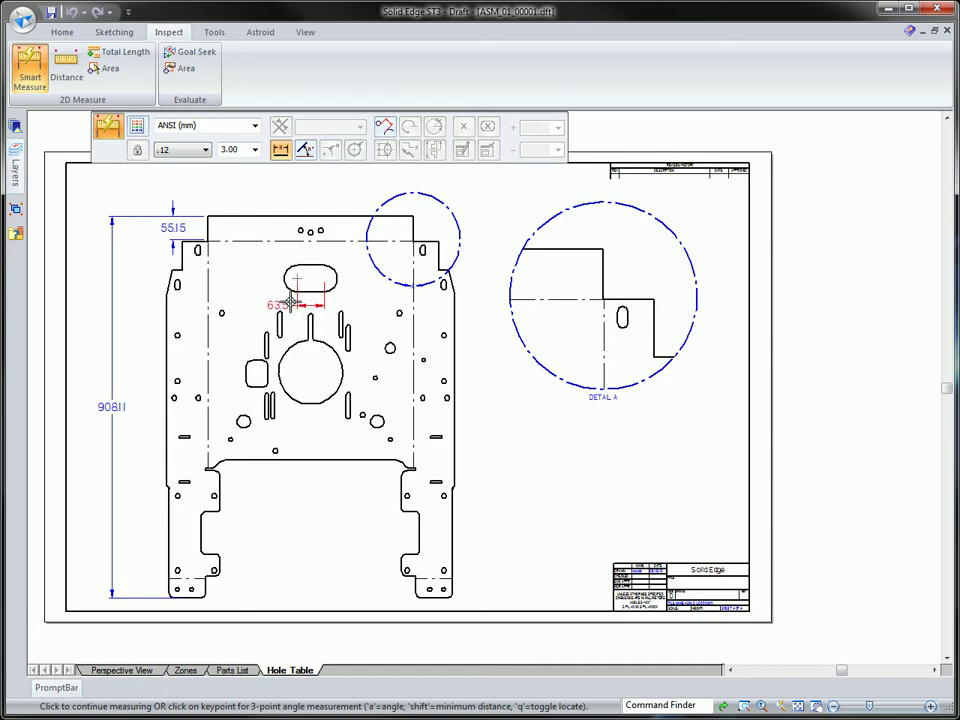
pyautogui.rightClick(266, 184)
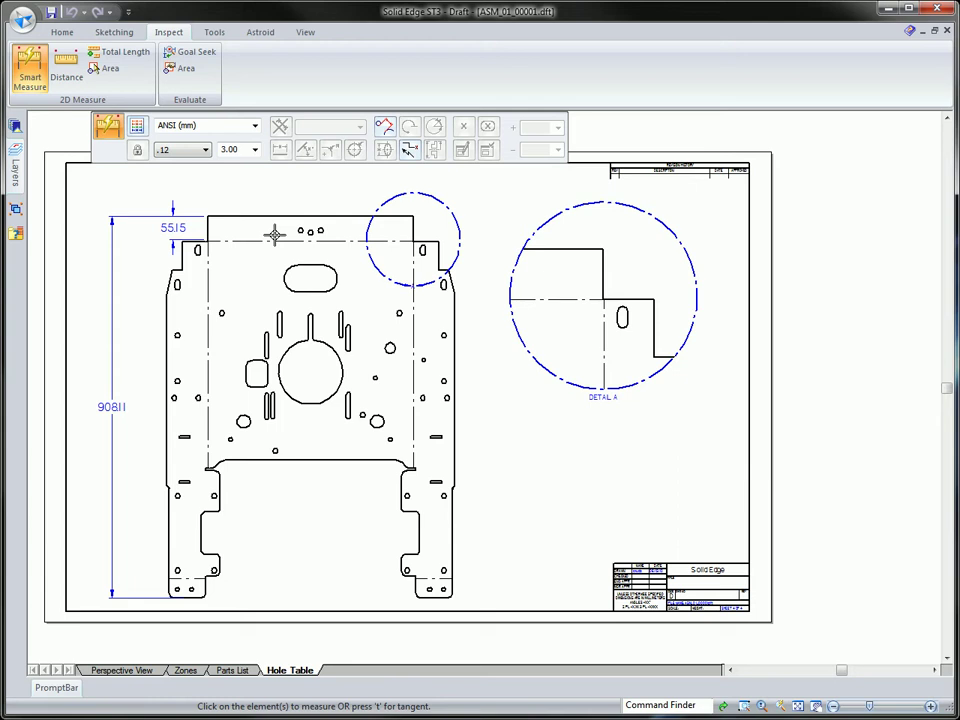
# Step: Add a horizontal Distance Between dimension across the two views, from Detail A's upper corner to the plate's upper left corner, placed above the plate
pyautogui.rightClick(525, 375)
pyautogui.rightClick(497, 378)
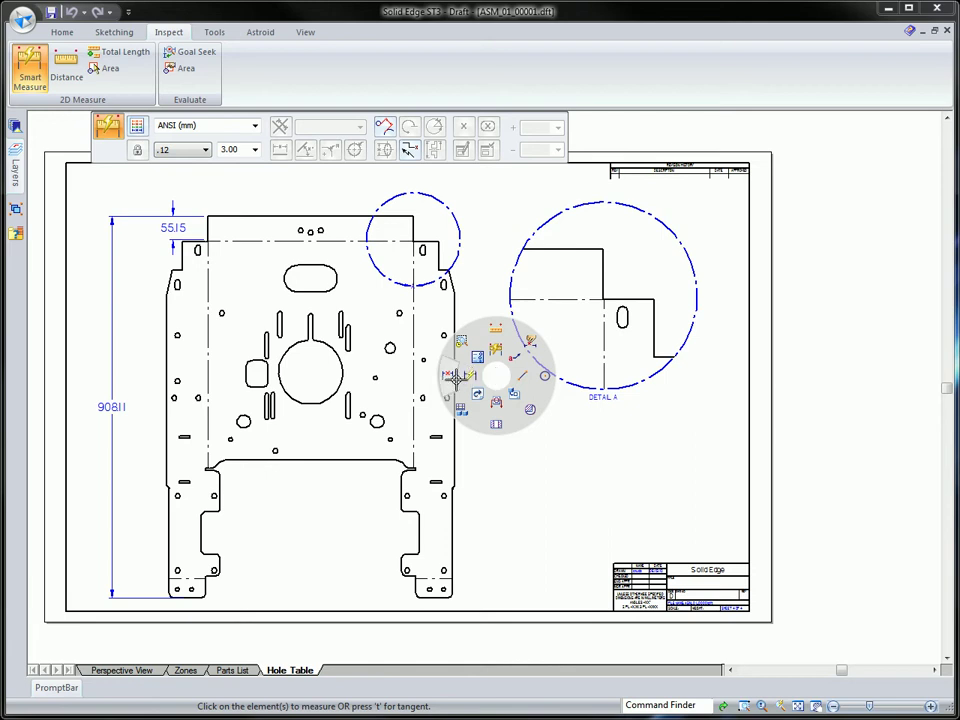
pyautogui.click(455, 377)
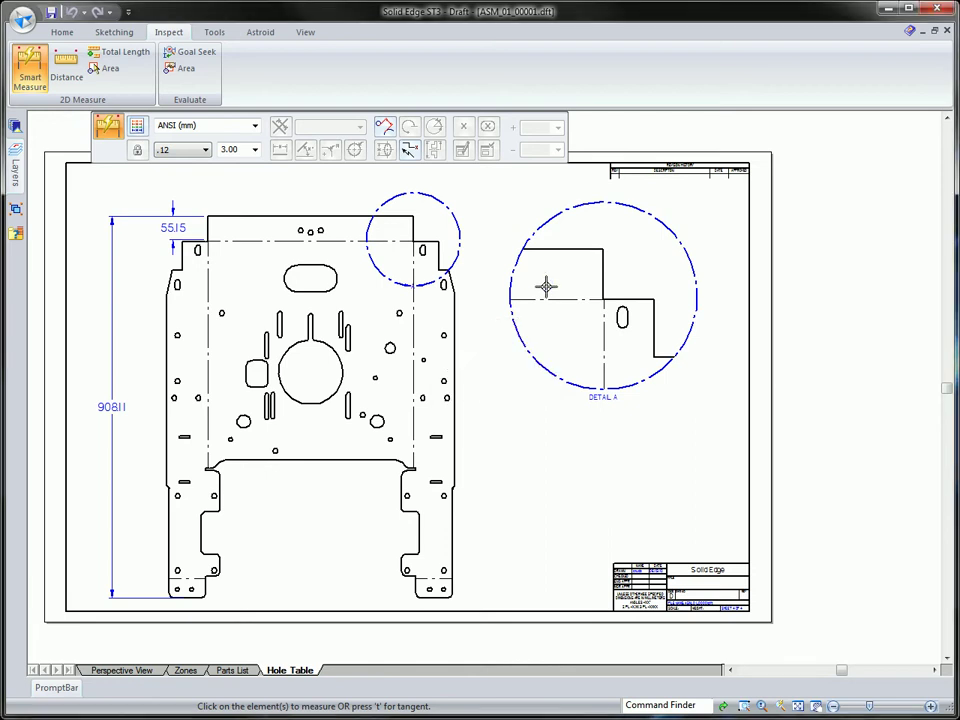
pyautogui.click(604, 247)
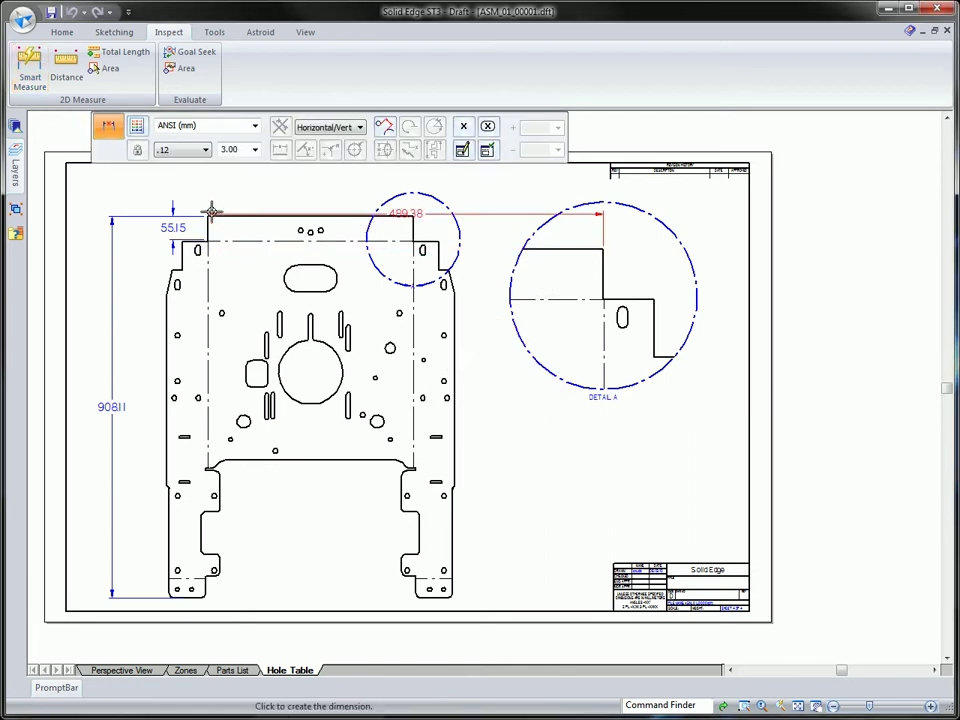
pyautogui.click(279, 178)
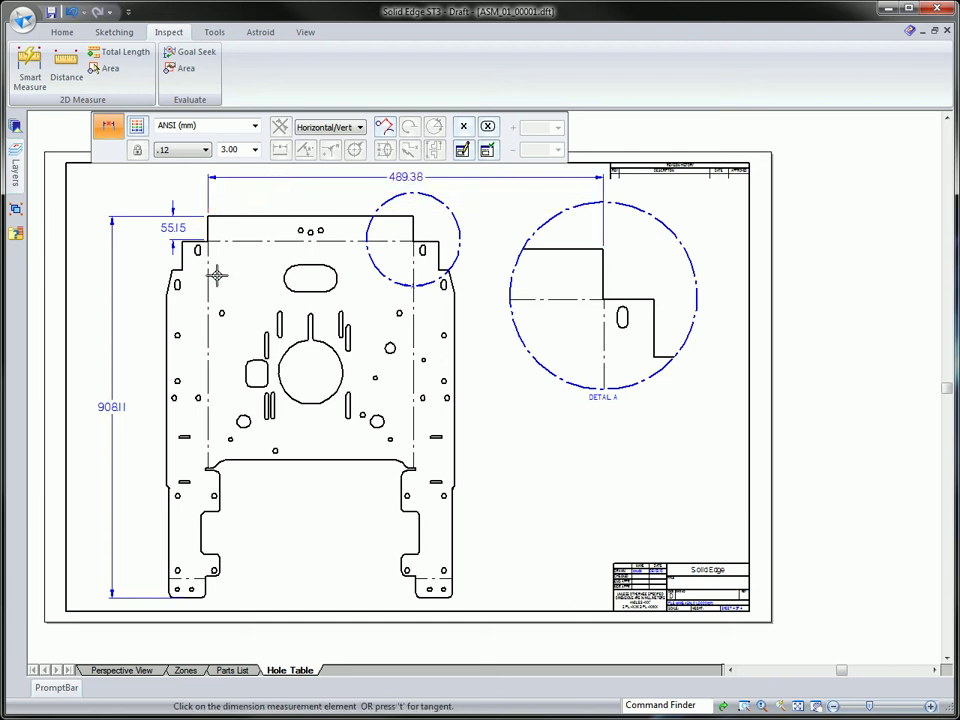
pyautogui.rightClick(526, 440)
pyautogui.click(527, 413)
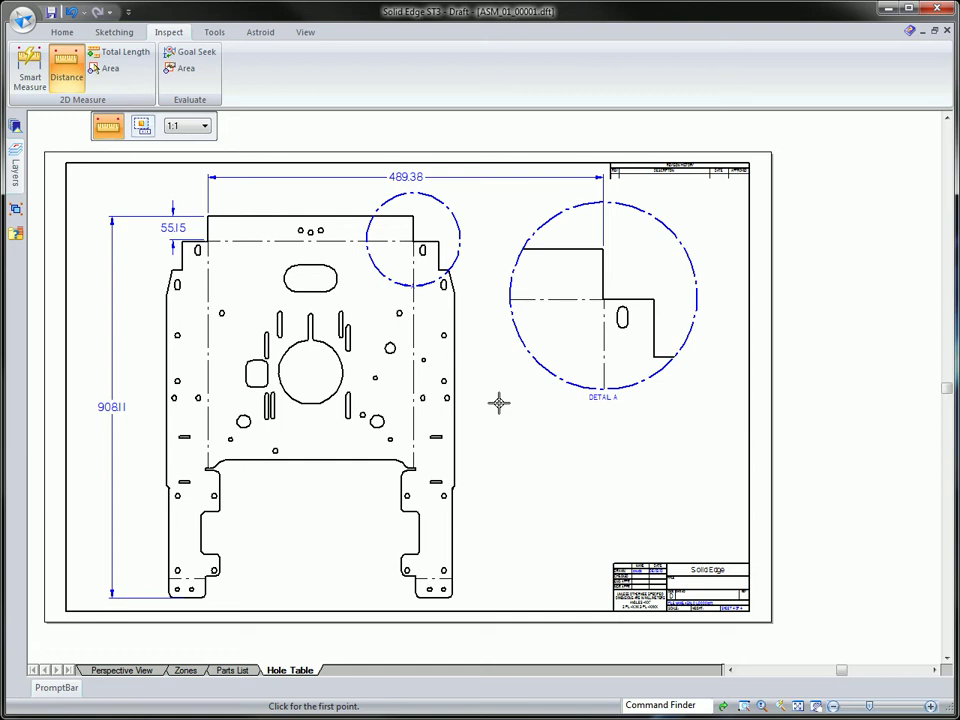
pyautogui.click(413, 215)
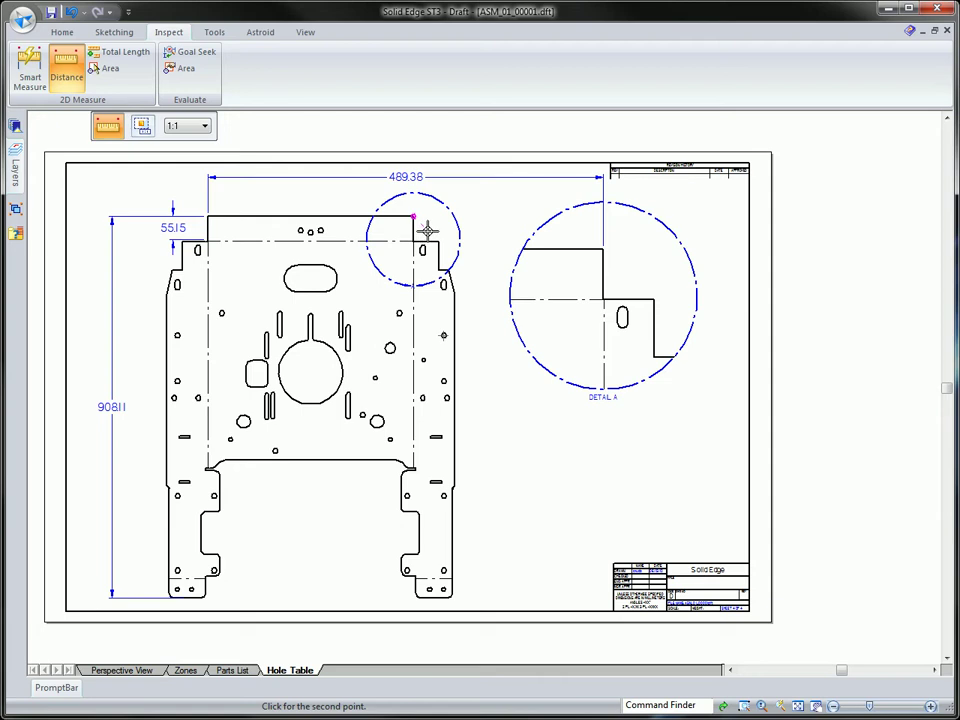
pyautogui.rightClick(426, 229)
# Step: Measure the cumulative distance along the stepped edge at the plate's upper right corner, using the drawing view scale
pyautogui.rightClick(489, 381)
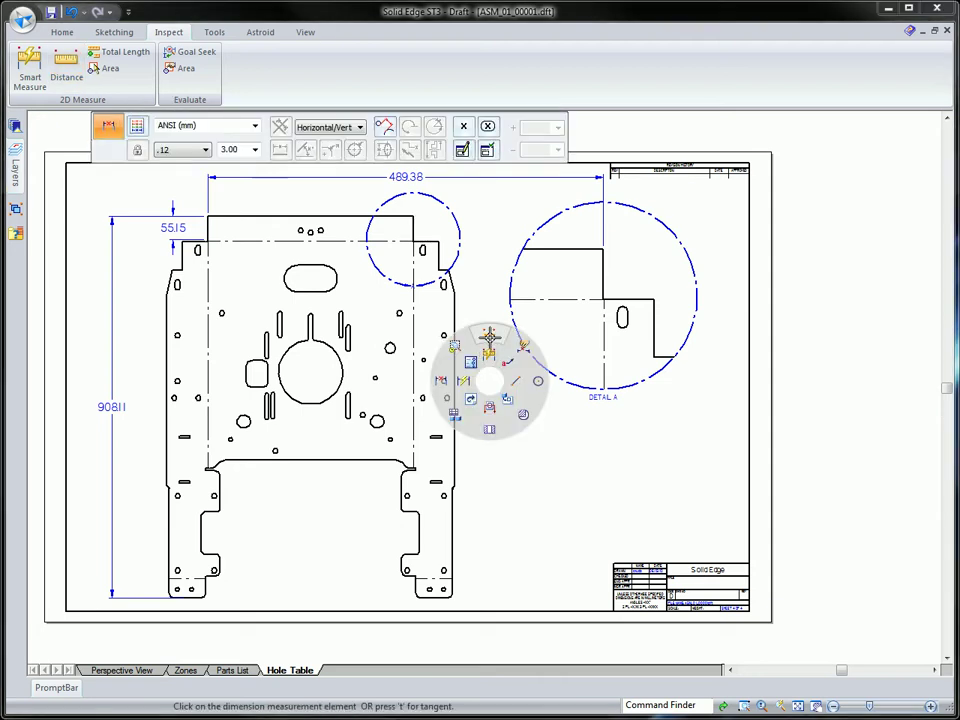
pyautogui.click(490, 333)
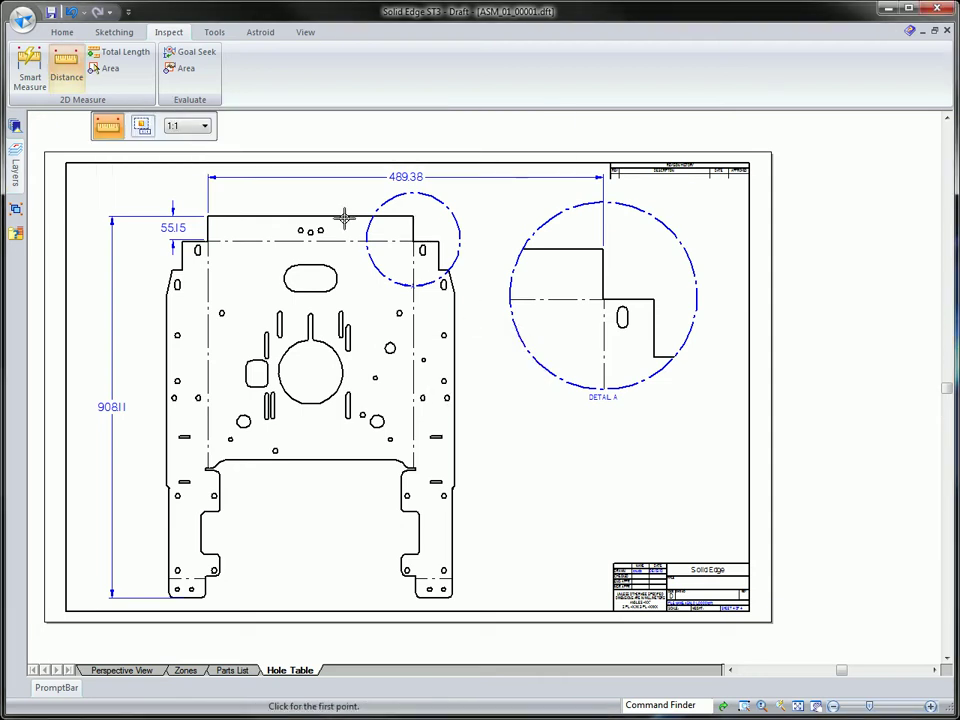
pyautogui.click(143, 127)
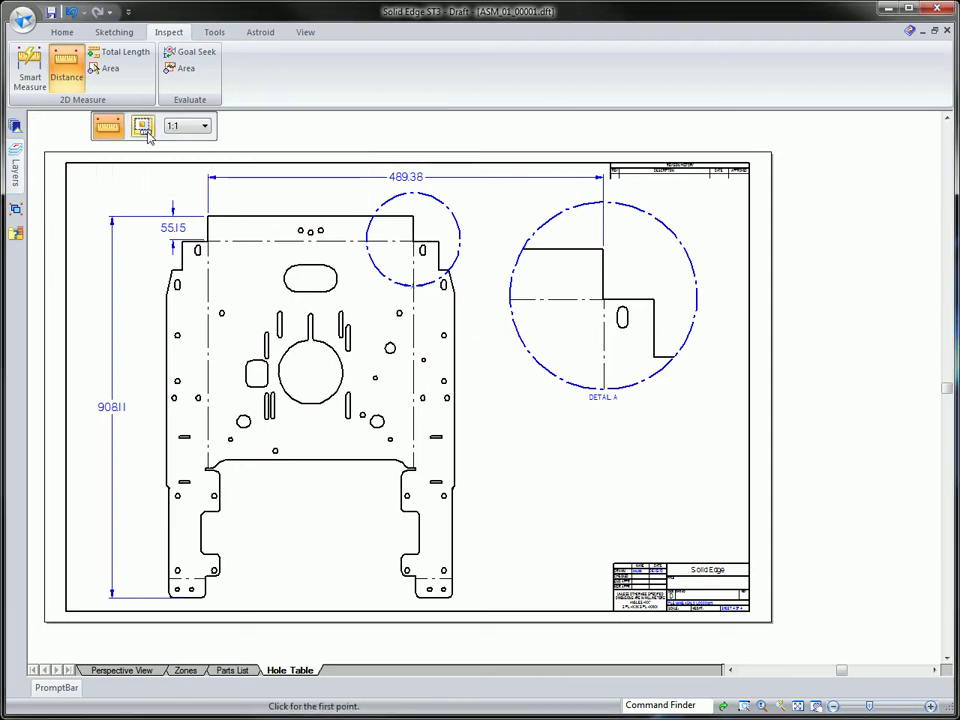
pyautogui.click(413, 215)
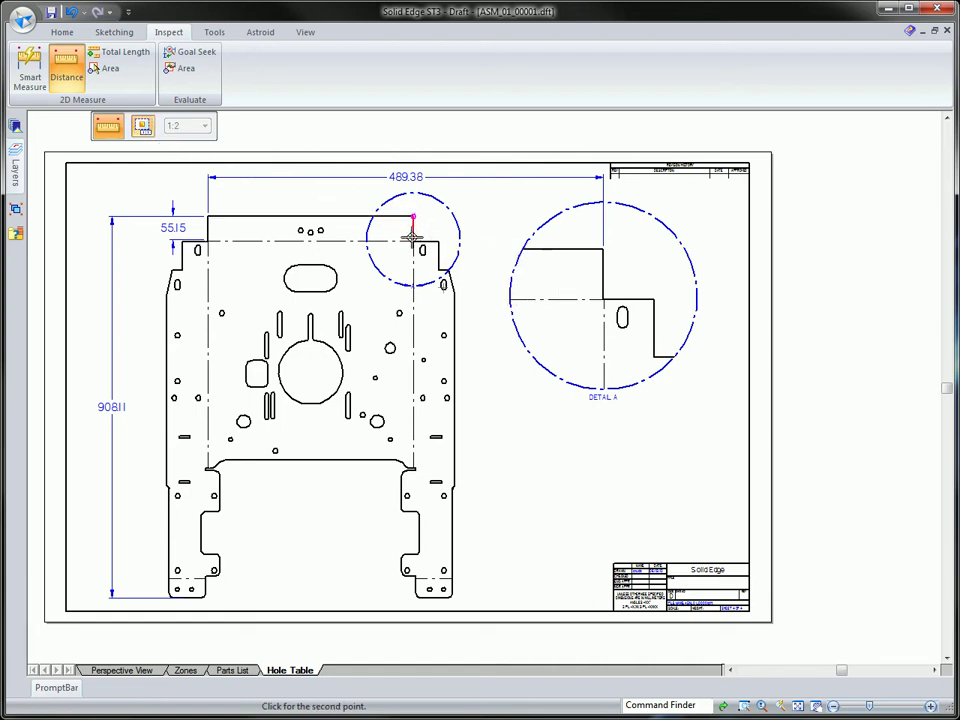
pyautogui.click(411, 238)
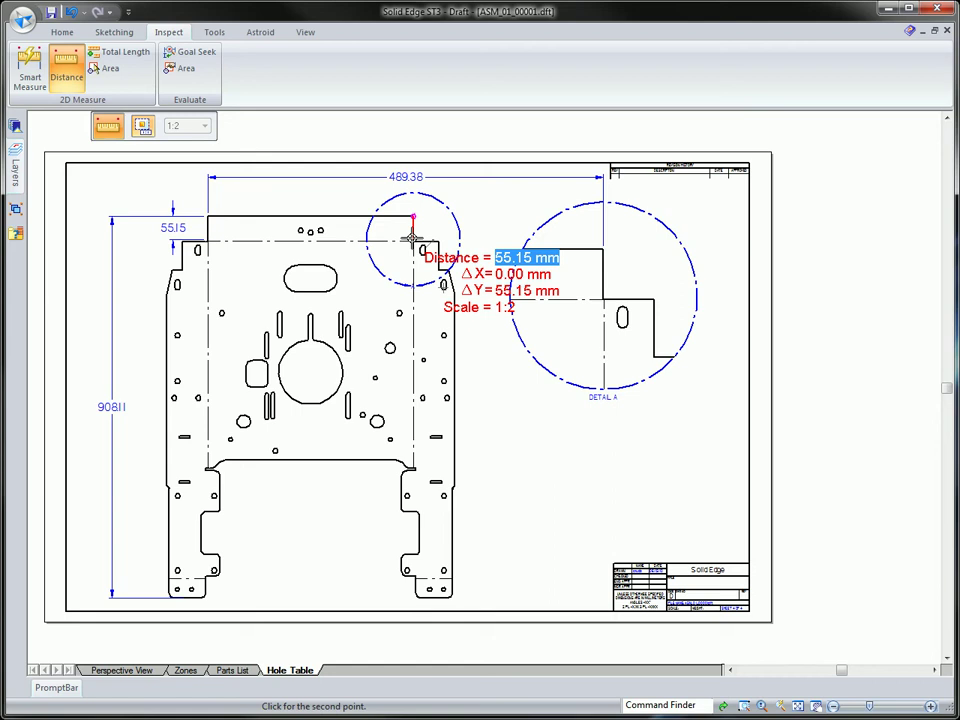
pyautogui.click(439, 242)
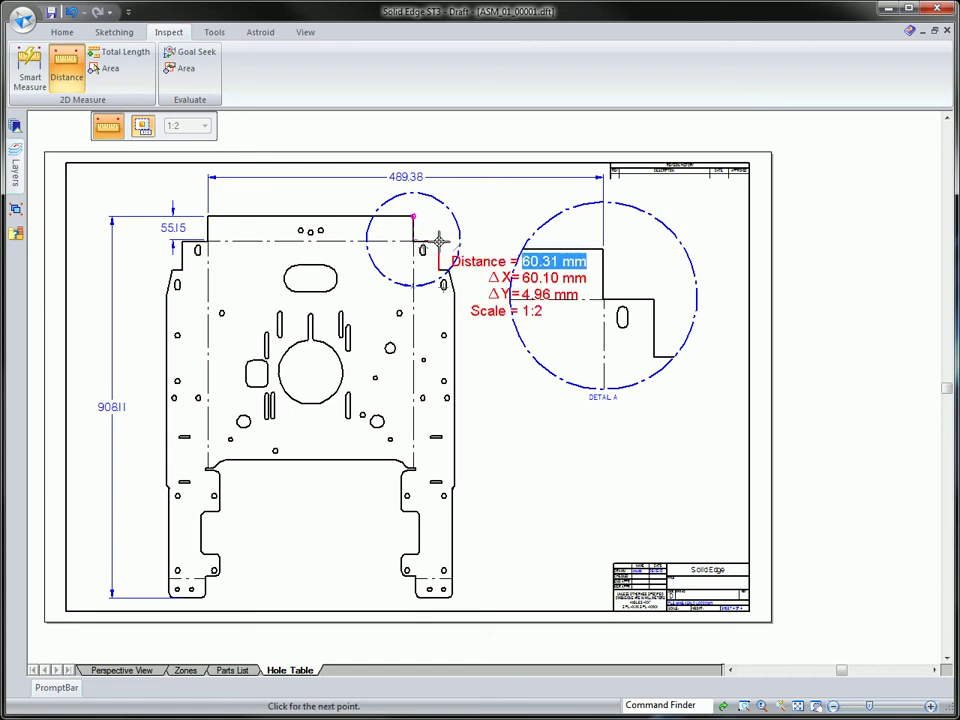
pyautogui.click(440, 268)
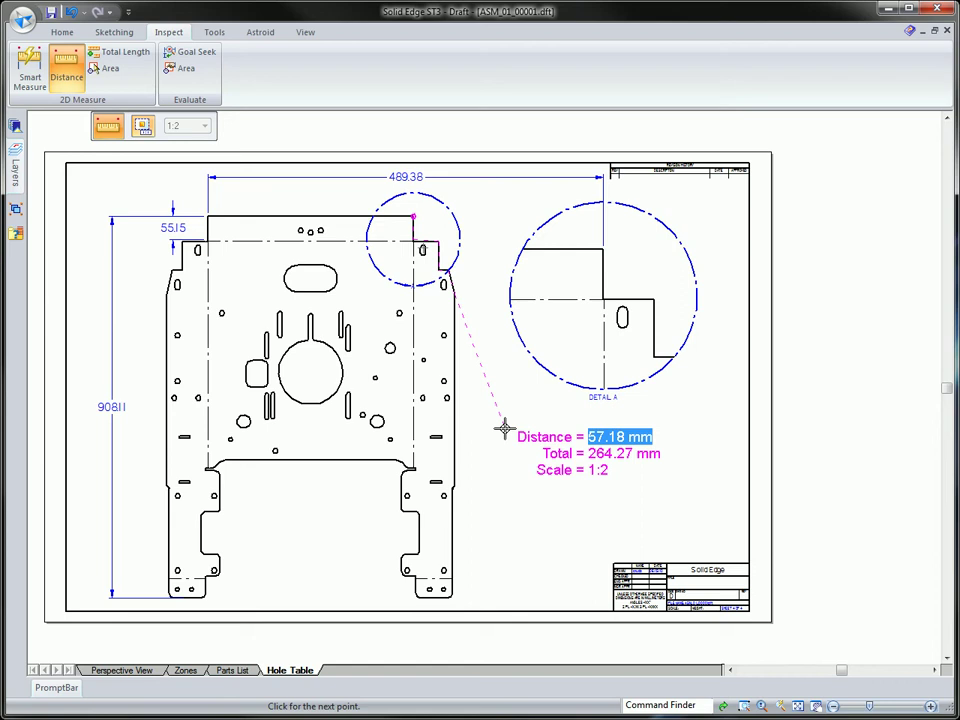
pyautogui.press('Escape')
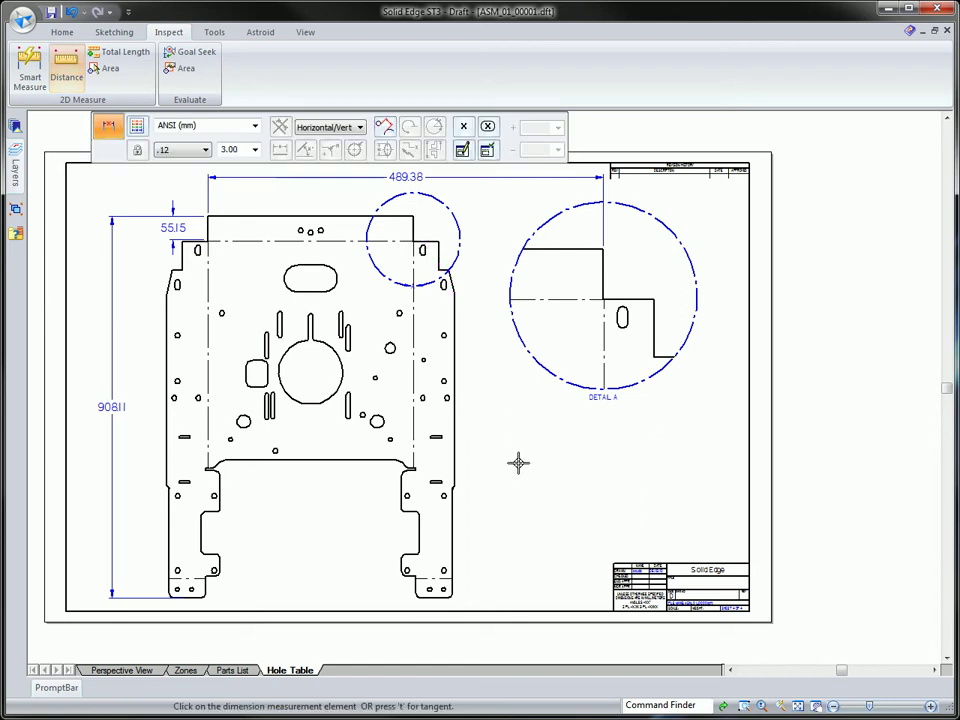
# Step: Measure the distance from Detail A's upper corner to the plate's upper left corner with the drawing view scale option on
pyautogui.rightClick(523, 482)
pyautogui.click(527, 437)
pyautogui.rightClick(535, 481)
pyautogui.click(525, 437)
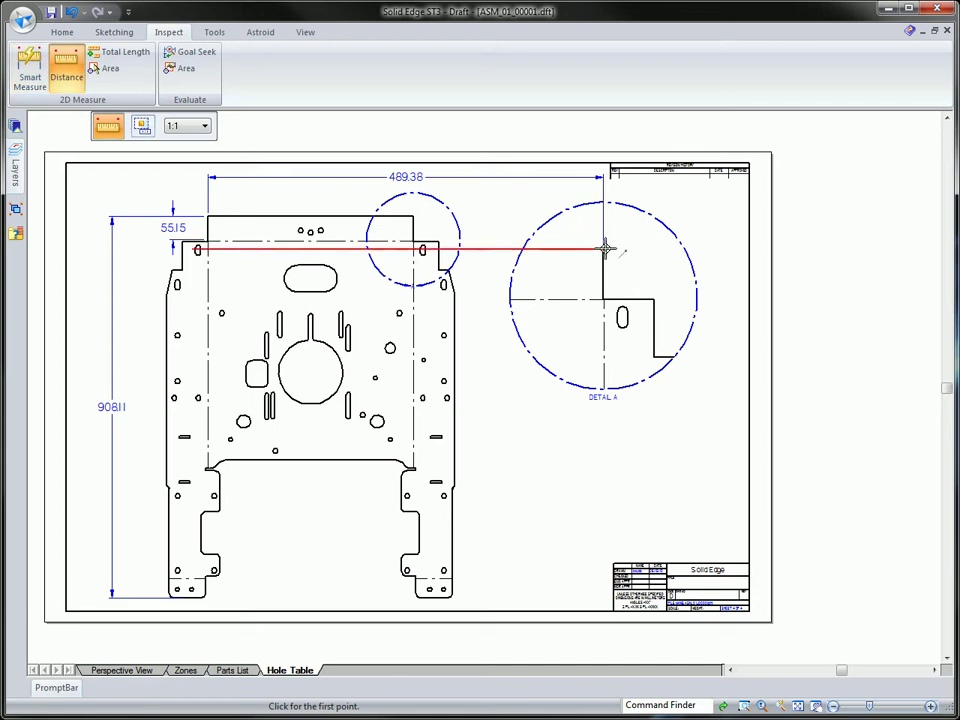
pyautogui.click(142, 125)
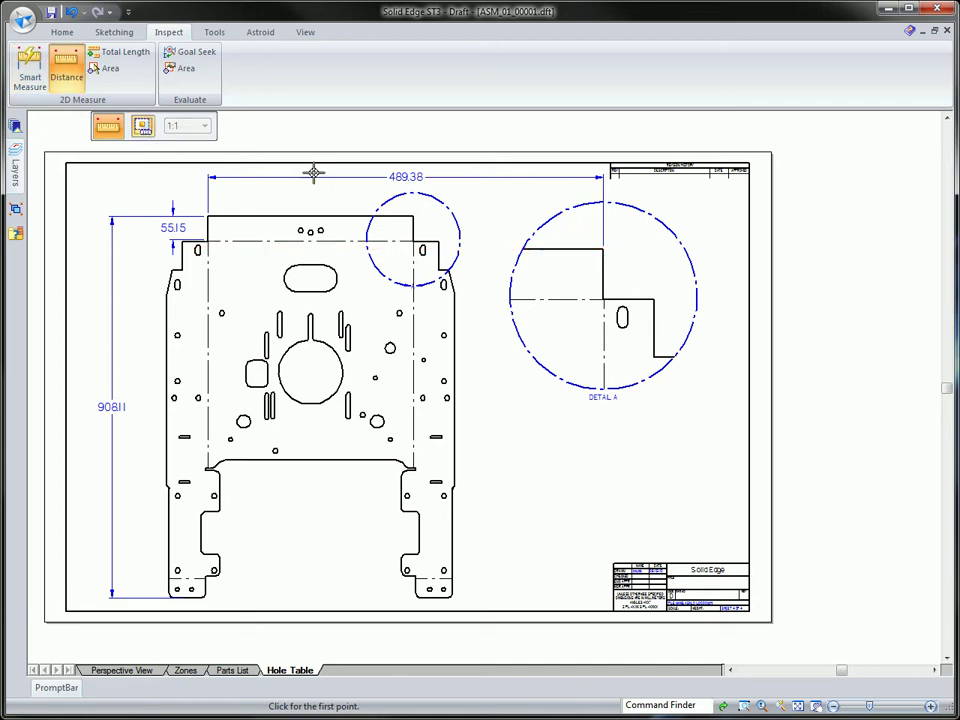
pyautogui.click(603, 248)
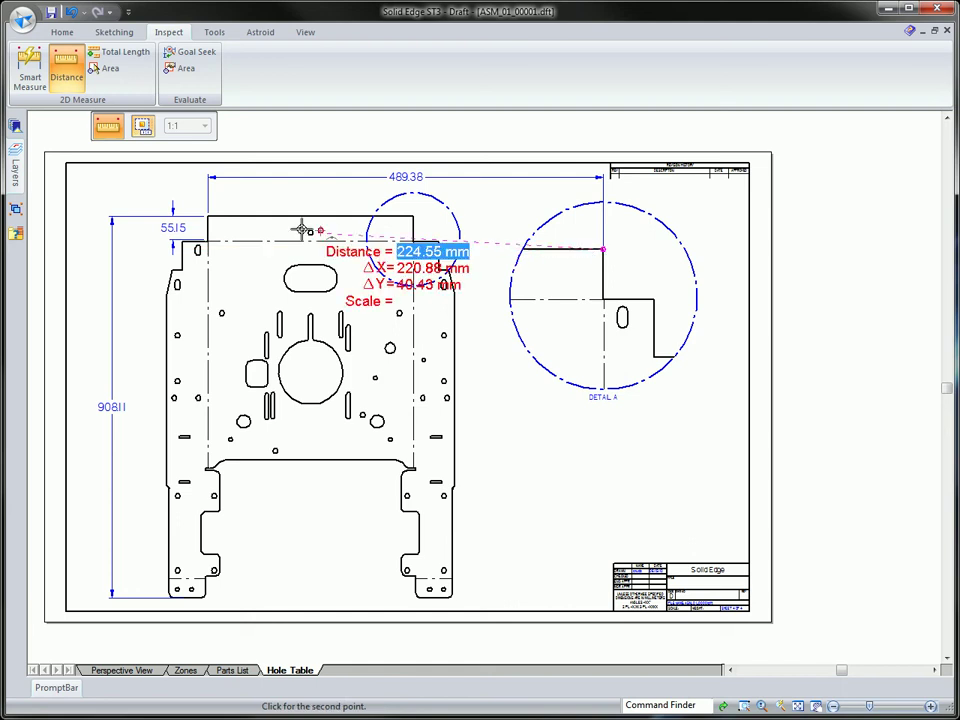
pyautogui.click(206, 216)
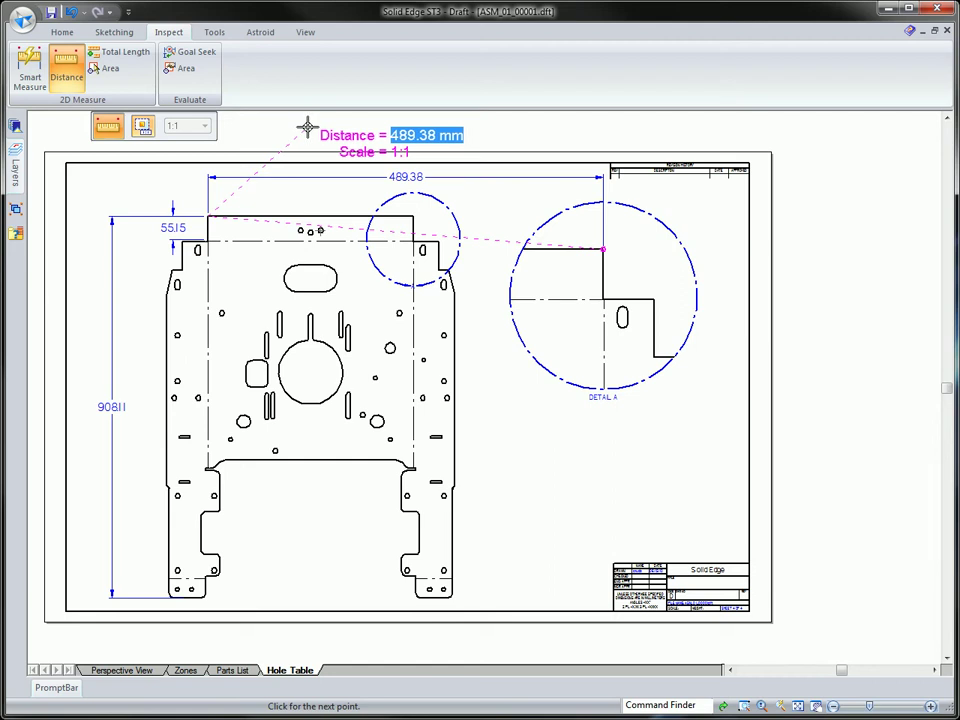
pyautogui.press('Escape')
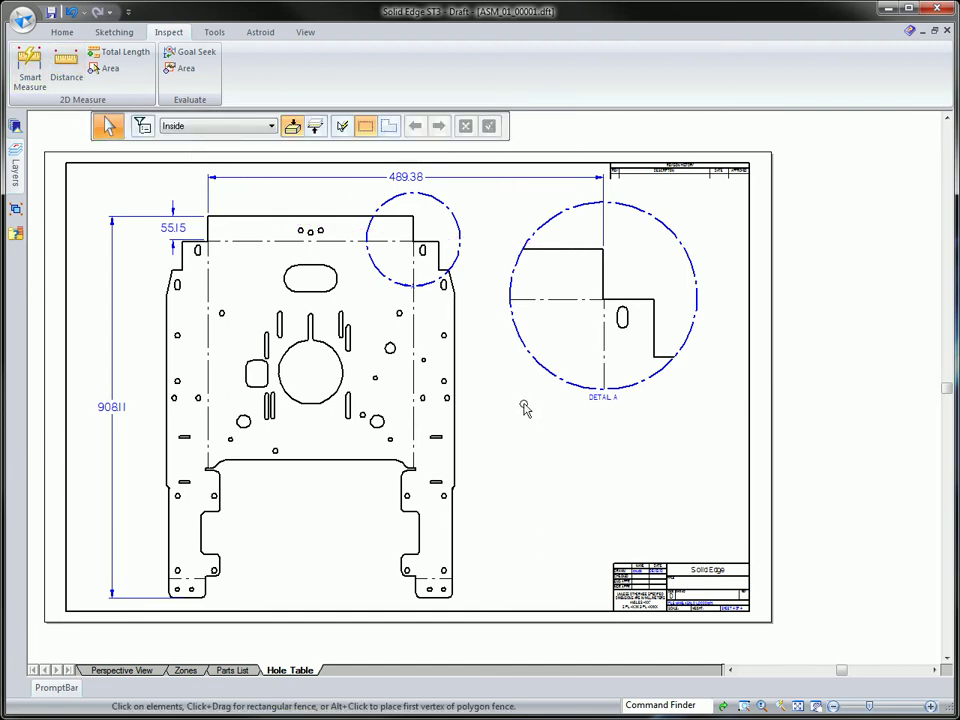
# Step: Place a callout with the Hole - ±Tol saved setting on the larger hole to the upper right of the large central hole
pyautogui.click(62, 32)
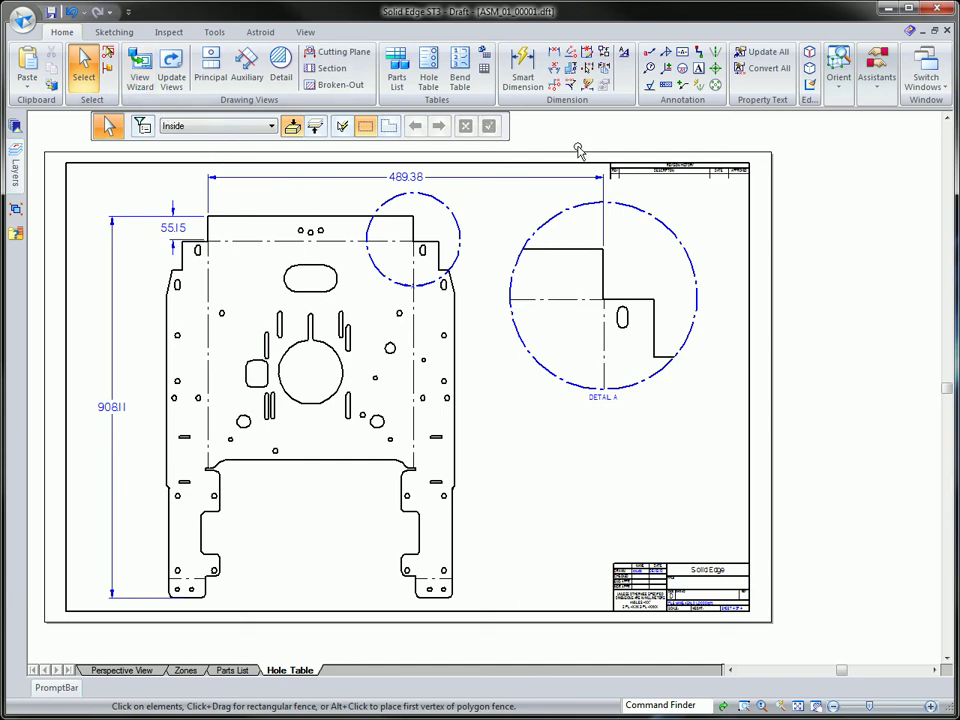
pyautogui.click(648, 53)
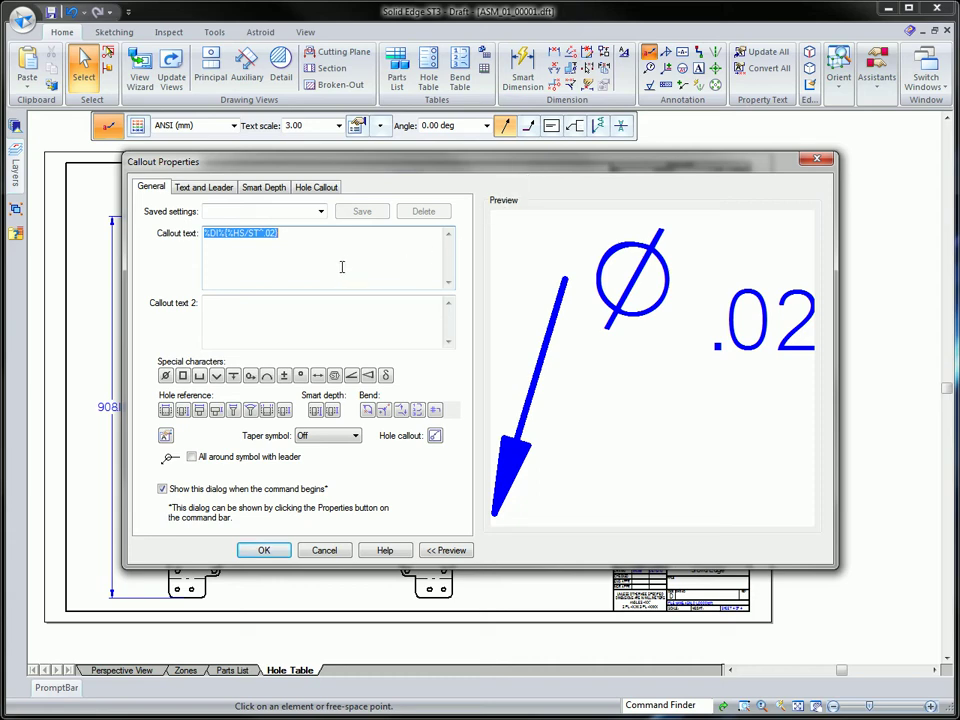
pyautogui.click(291, 241)
pyautogui.moveTo(290, 232); pyautogui.dragTo(225, 240)
pyautogui.click(240, 243)
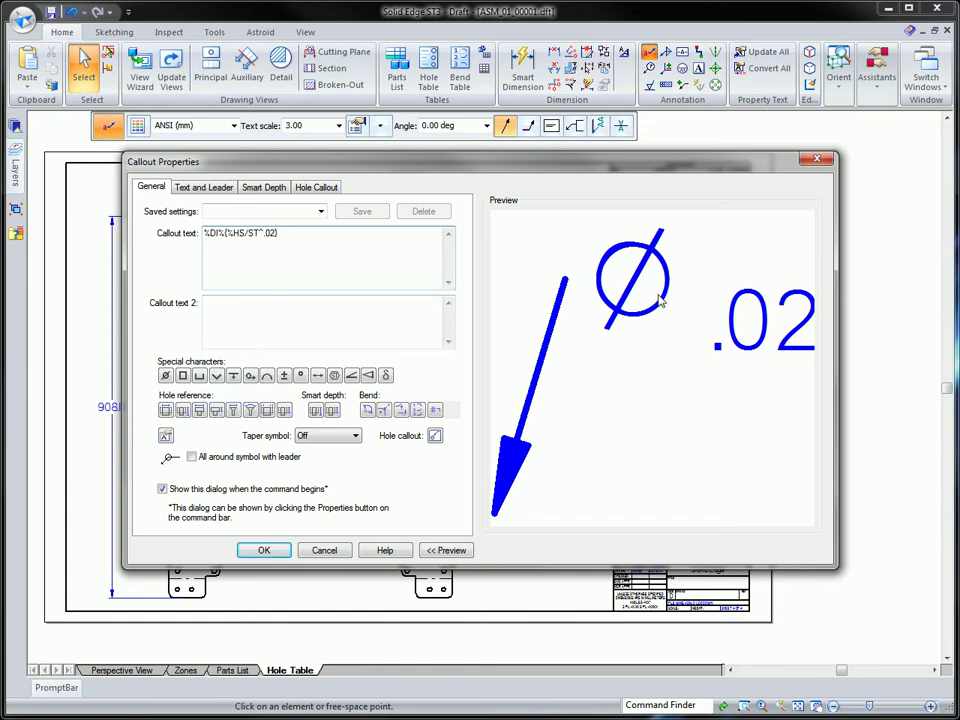
pyautogui.click(267, 550)
pyautogui.click(380, 126)
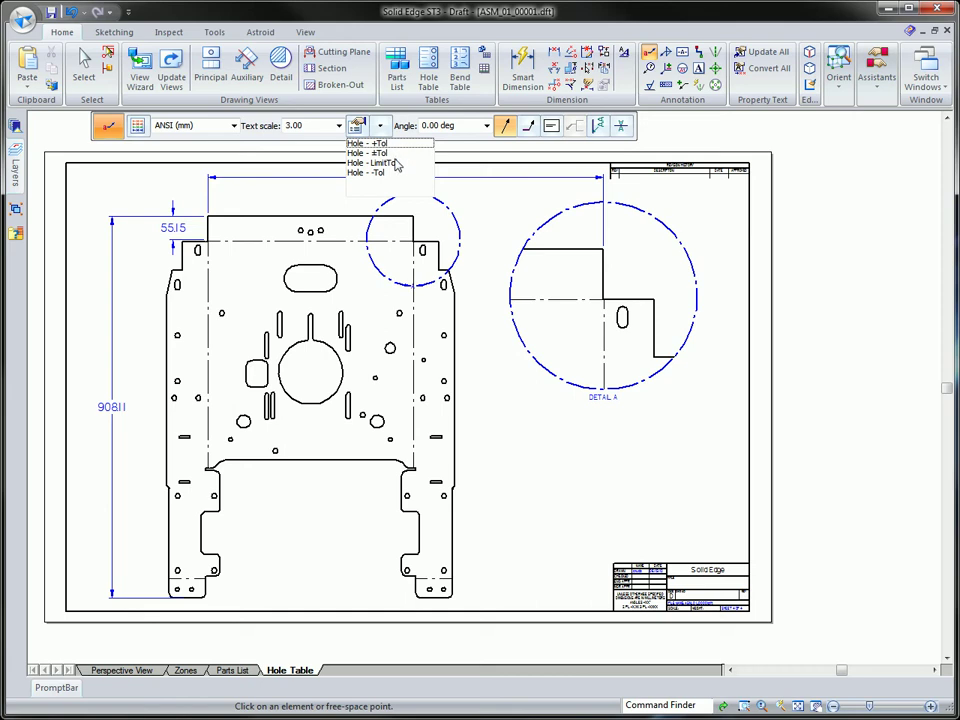
pyautogui.click(390, 163)
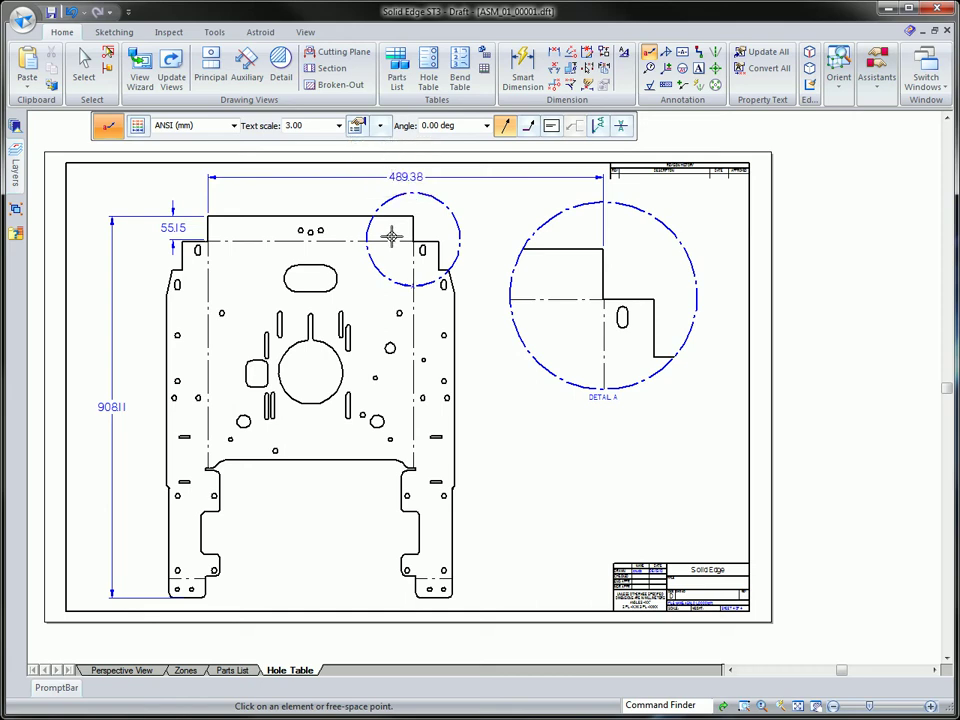
pyautogui.click(390, 348)
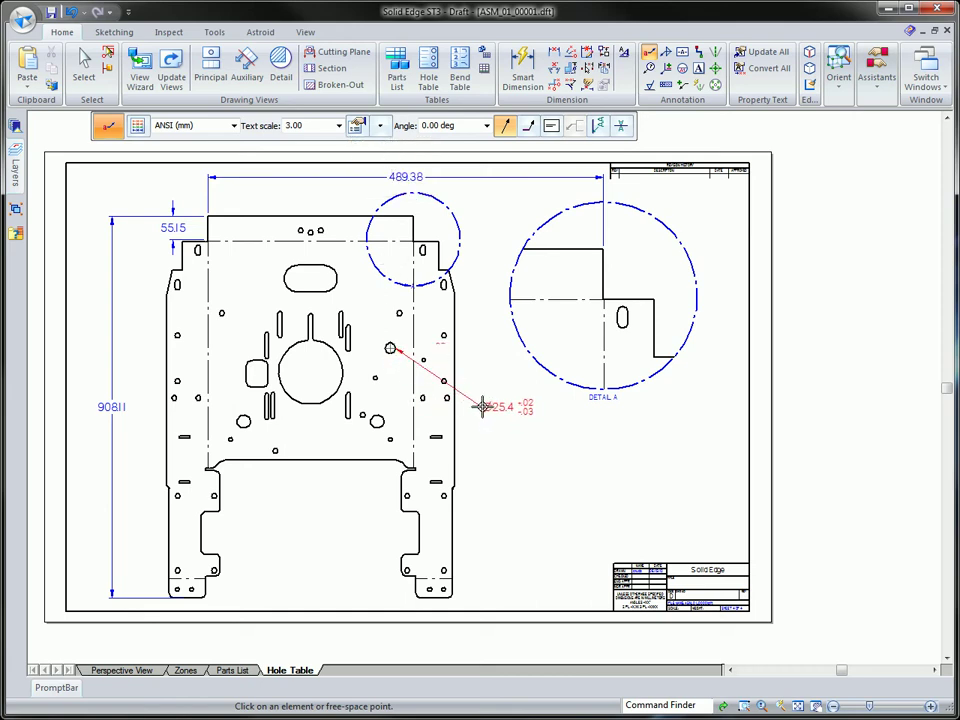
pyautogui.click(480, 405)
# Step: Add a second callout to the same hole with the Hole - +Tol setting, placed above the first one
pyautogui.scroll(5, 482, 406)
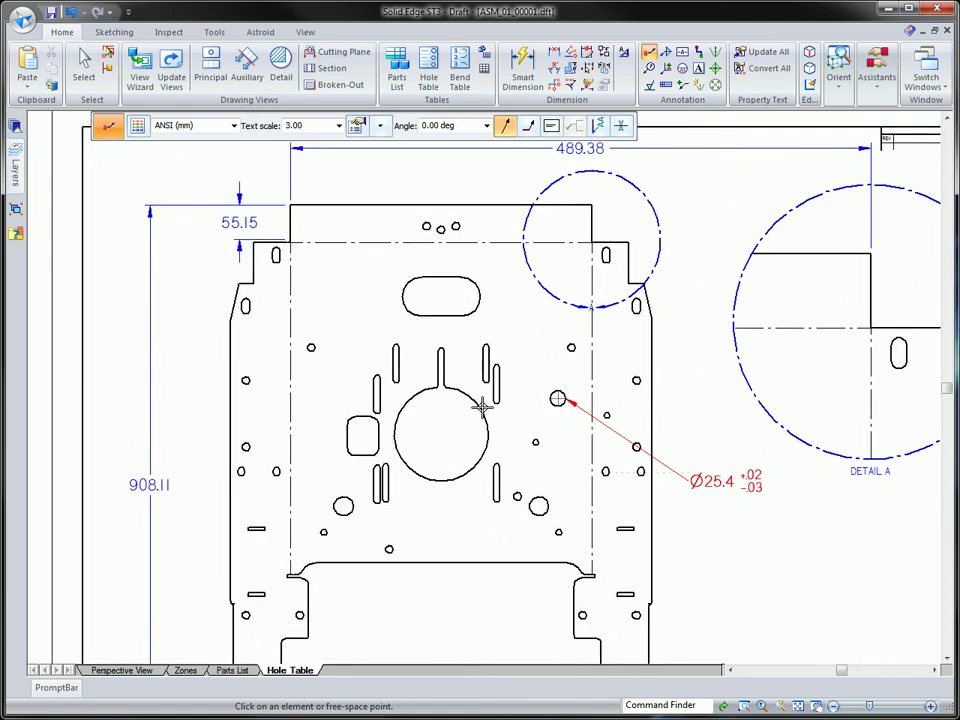
pyautogui.click(381, 127)
pyautogui.click(386, 140)
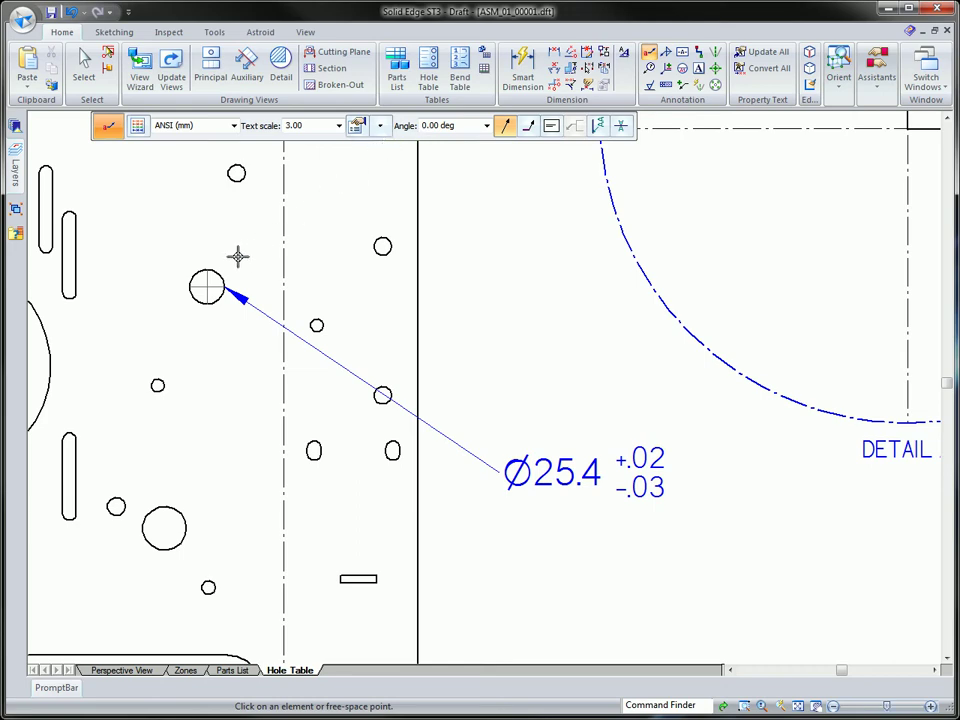
pyautogui.click(217, 273)
pyautogui.click(493, 380)
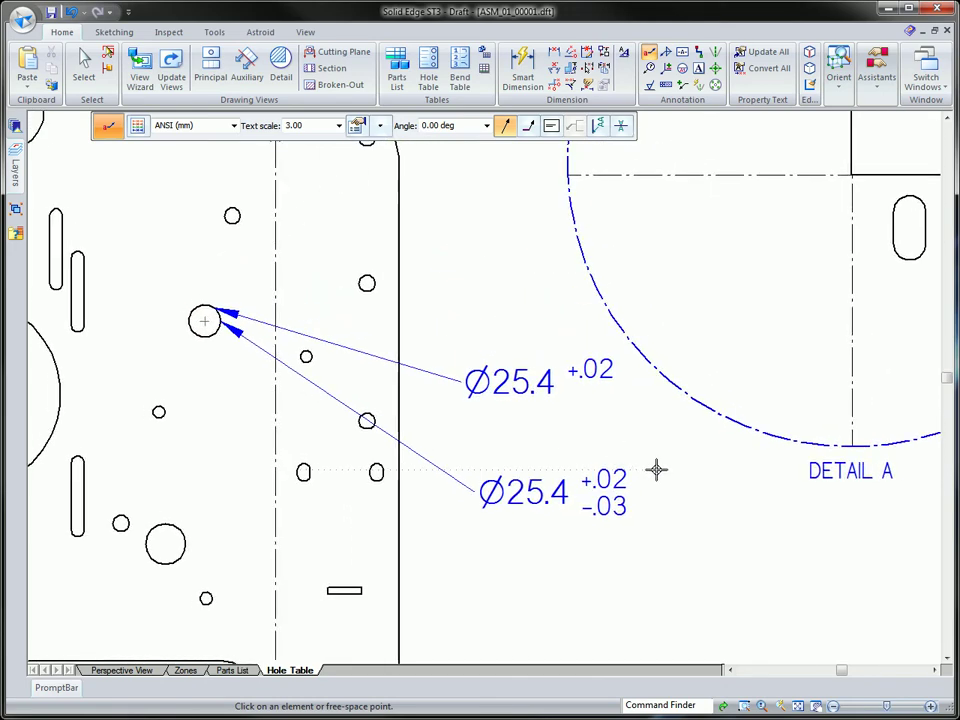
# Step: Place a Hole - LimitTol callout on the small hole just right of the large central hole, below the existing callouts
pyautogui.click(380, 125)
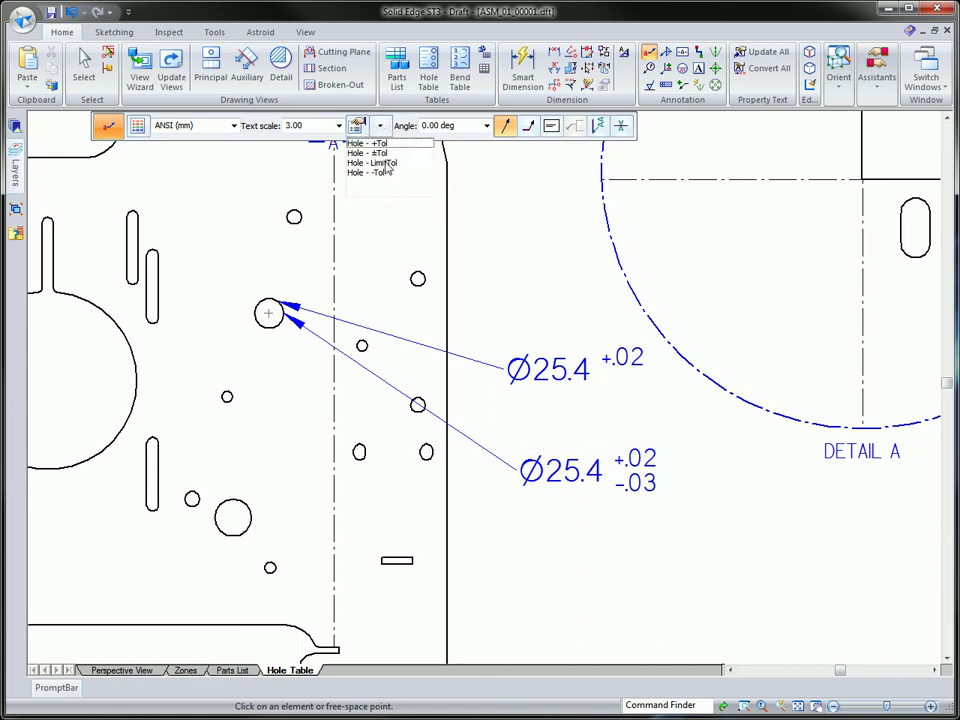
pyautogui.click(385, 163)
pyautogui.click(228, 397)
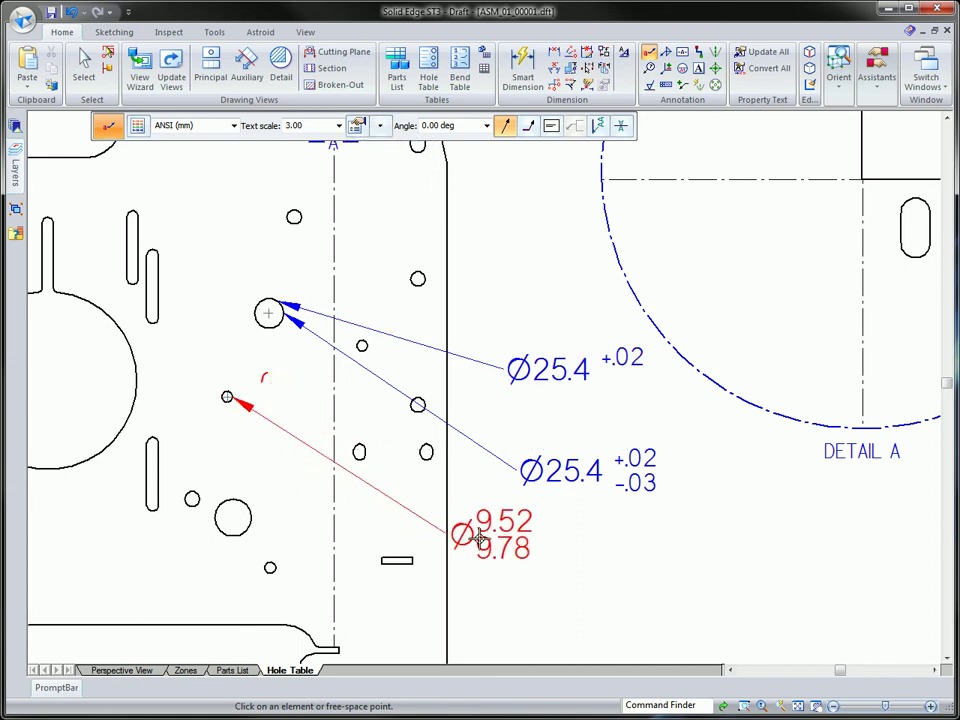
pyautogui.click(518, 533)
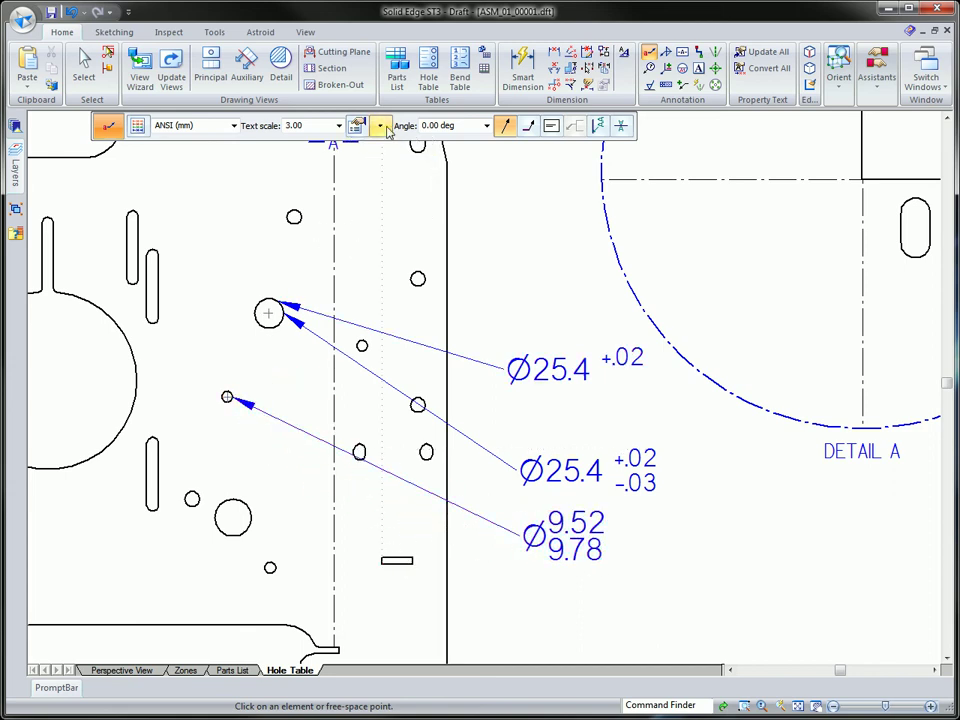
# Step: Add a Hole - -Tol callout to that small hole, placed below its limit tolerance callout
pyautogui.click(380, 125)
pyautogui.click(386, 174)
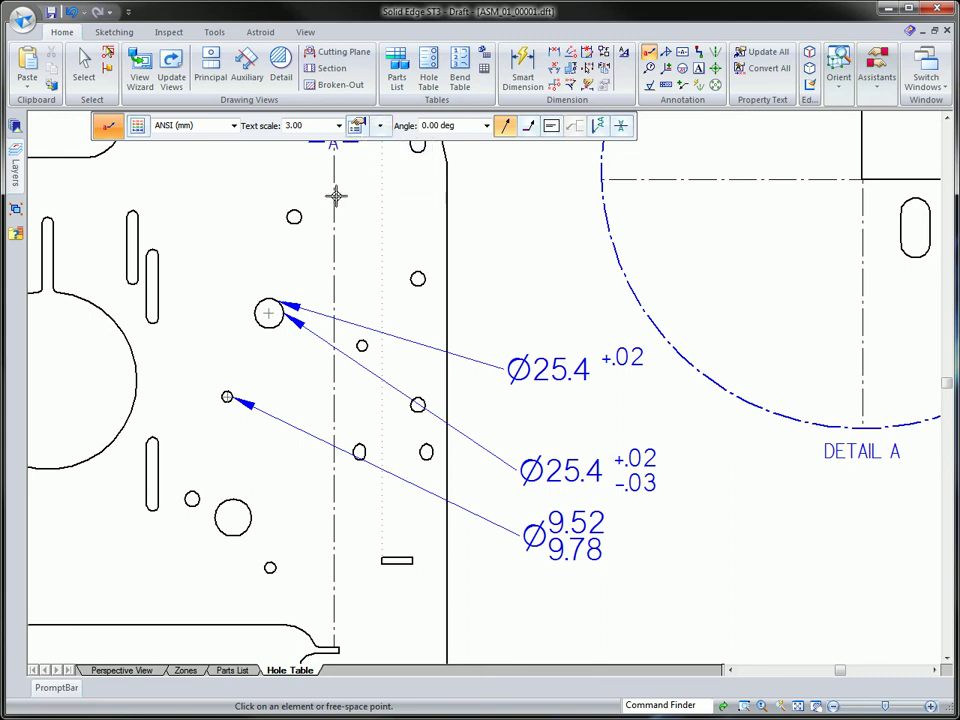
pyautogui.click(227, 398)
pyautogui.click(529, 615)
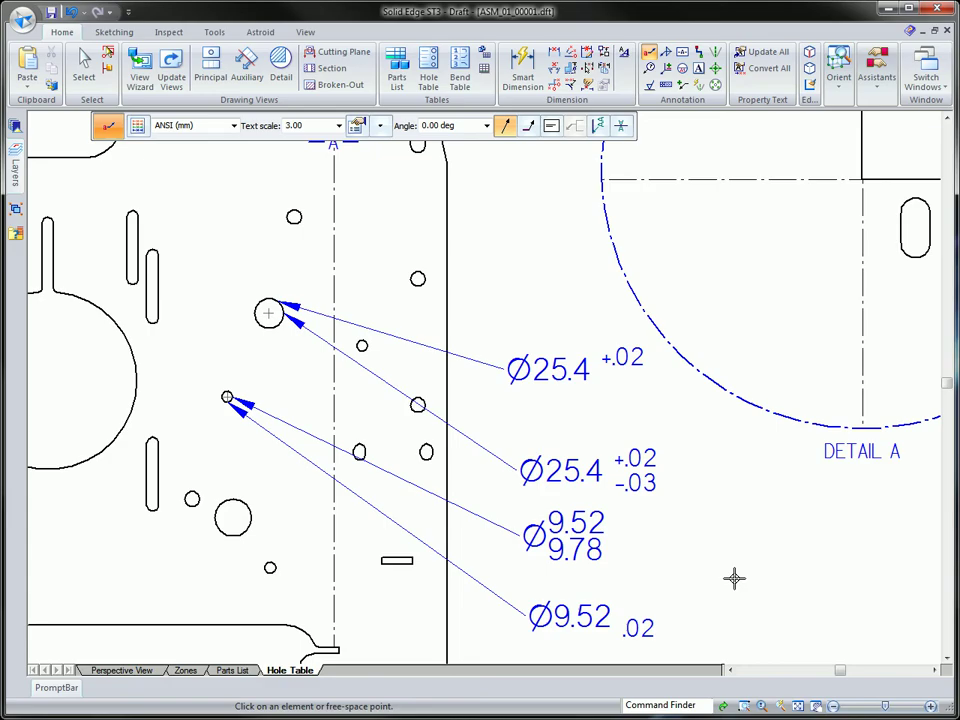
# Step: Start a hole table and set its X and Y origins on the left and bottom edges at the plate's lower left corner
pyautogui.hotkey('ctrl', 'f')
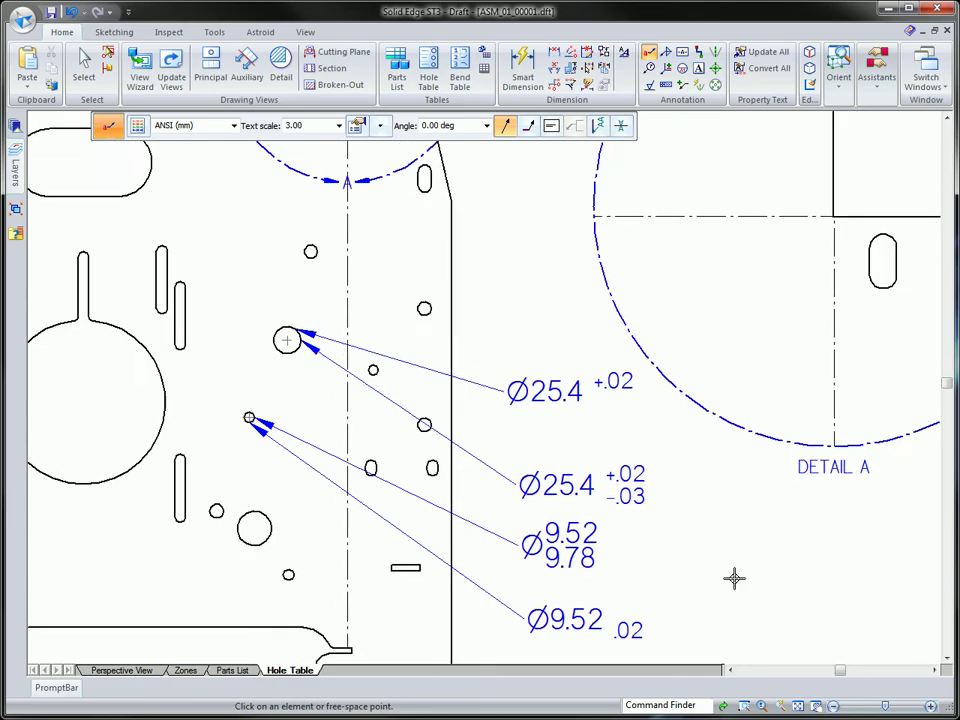
pyautogui.scroll(-1, 647, 561)
pyautogui.scroll(-1, 598, 546)
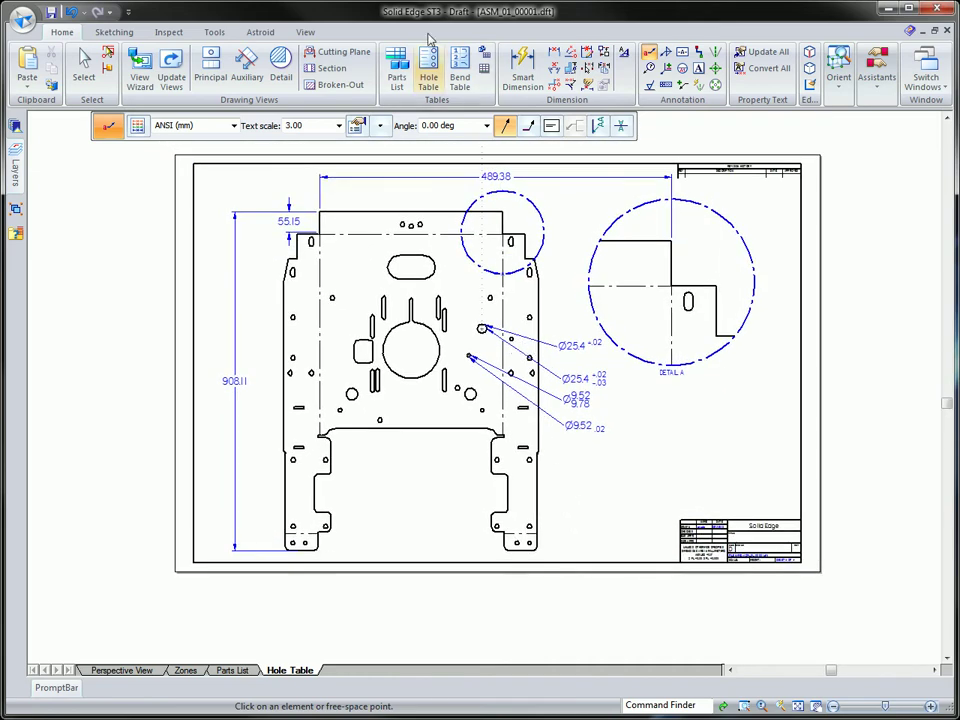
pyautogui.click(428, 72)
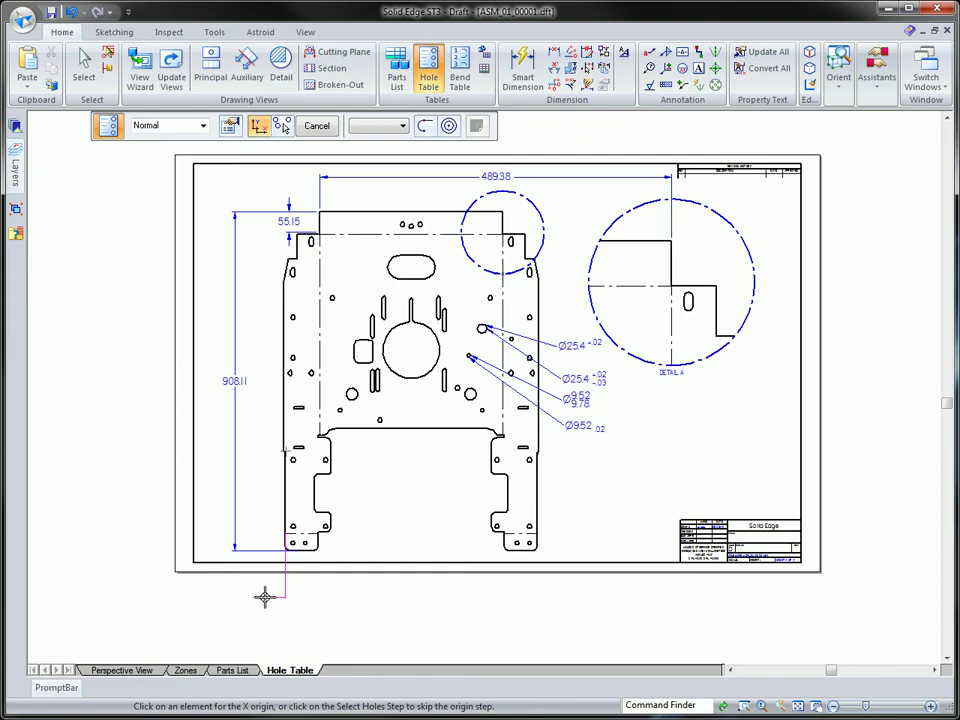
pyautogui.click(290, 546)
pyautogui.click(272, 463)
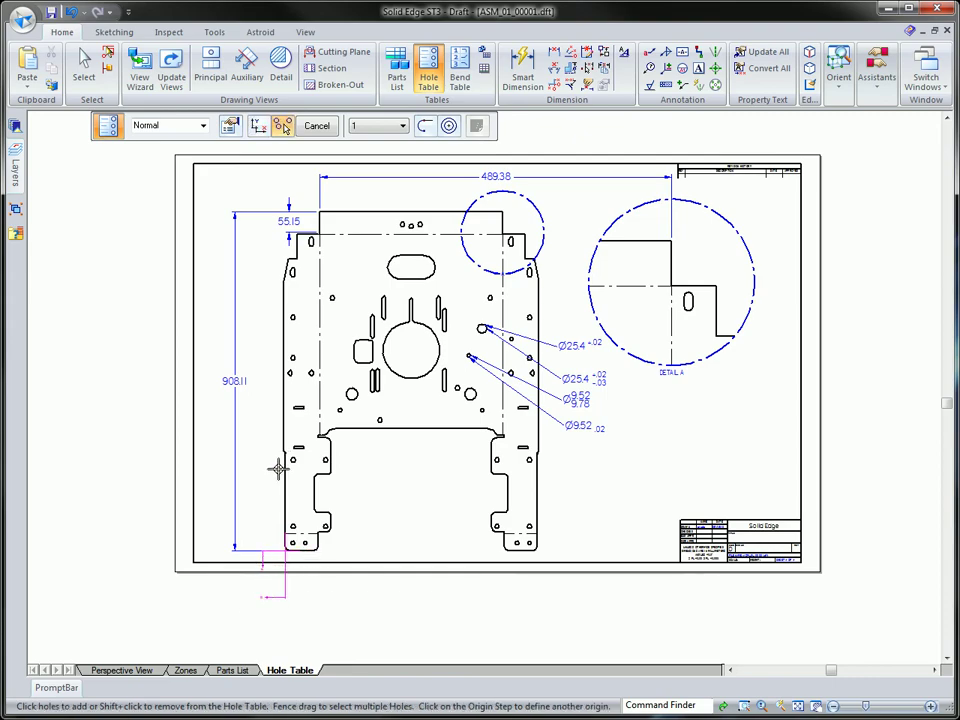
# Step: Set the hole table's grid line color to Red and its text color to Blue
pyautogui.scroll(3, 268, 444)
pyautogui.click(230, 125)
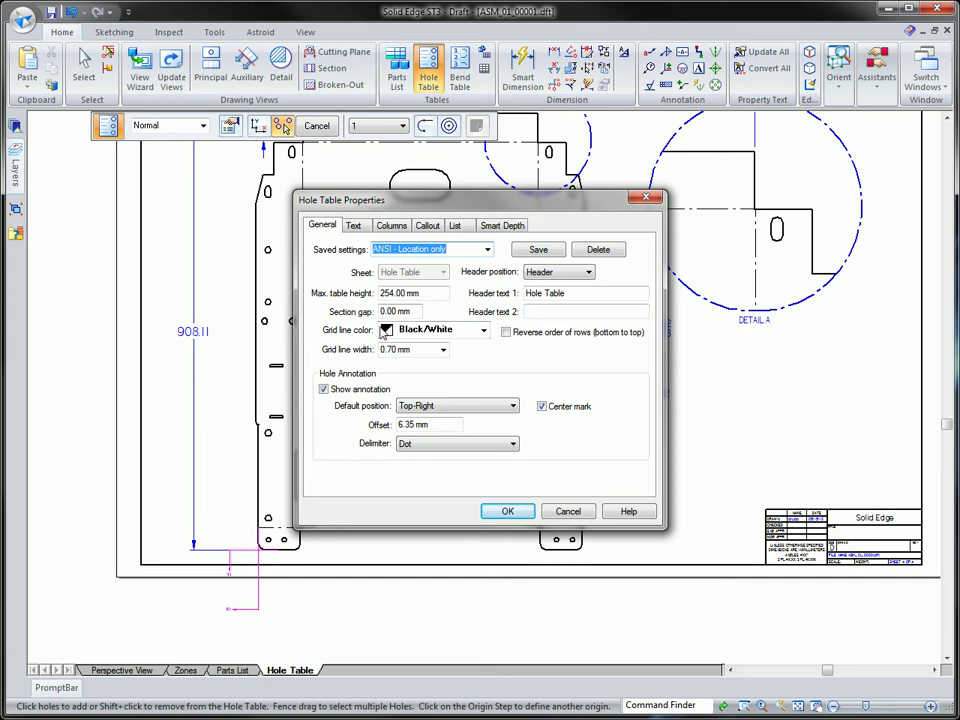
pyautogui.click(483, 331)
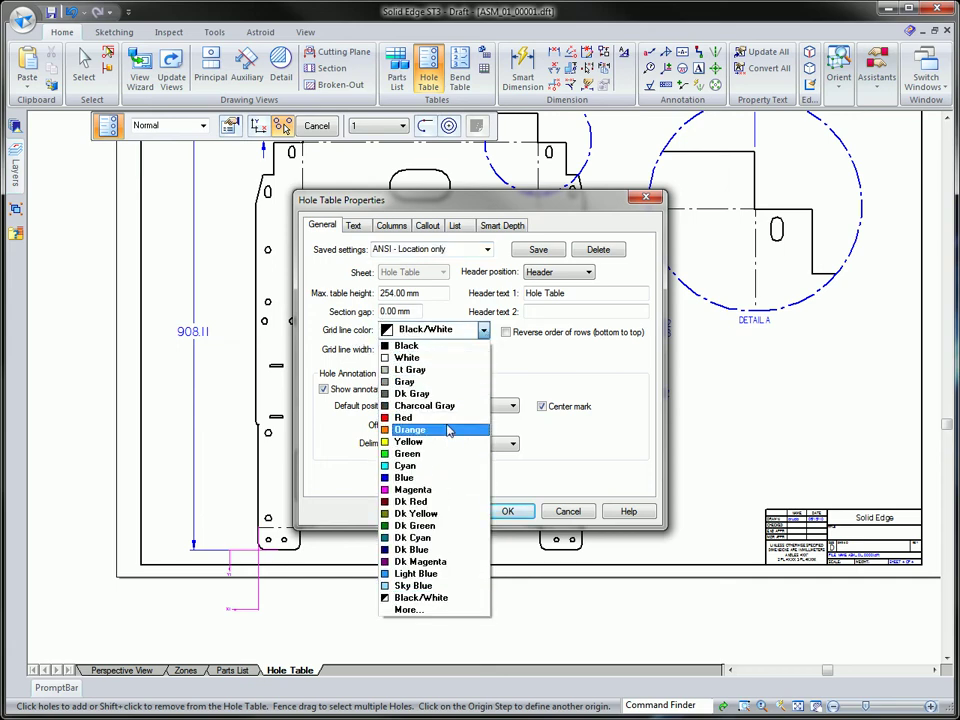
pyautogui.click(425, 417)
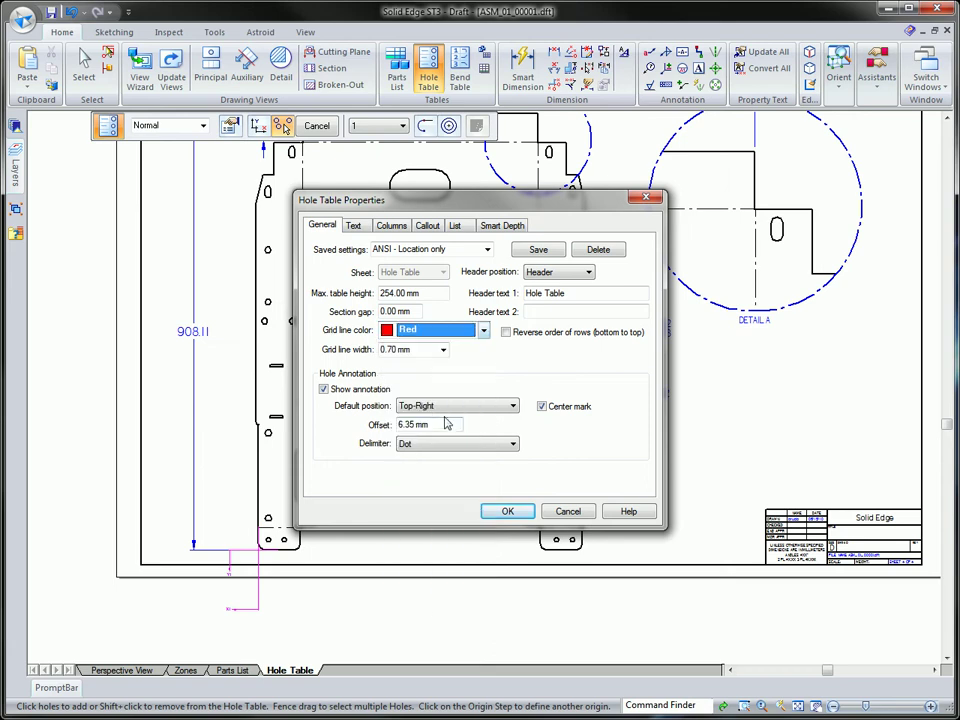
pyautogui.click(356, 226)
pyautogui.click(475, 332)
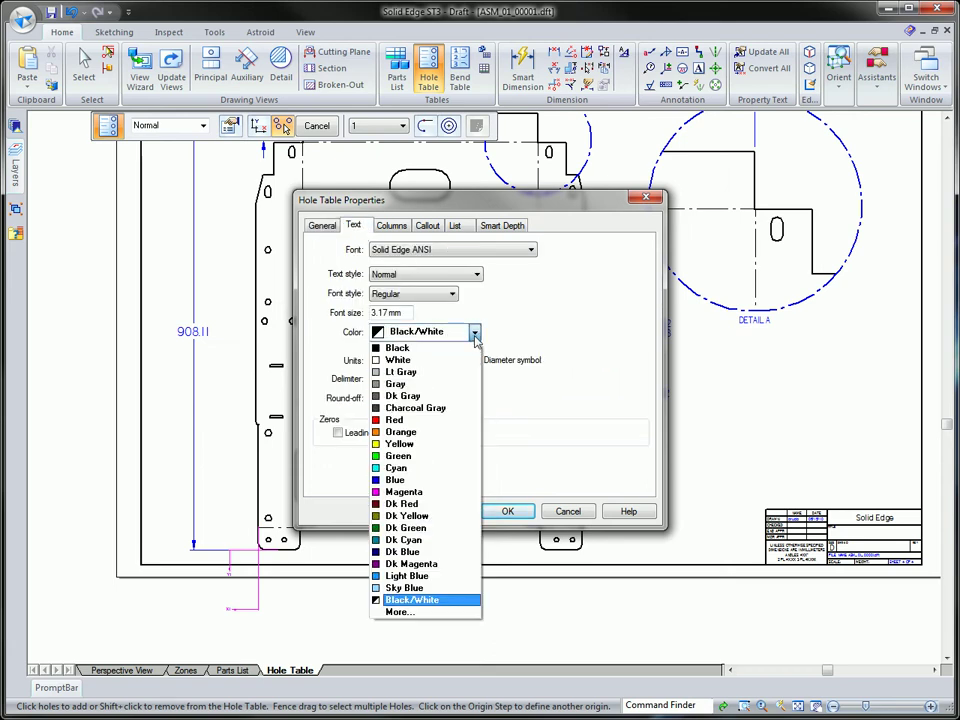
pyautogui.click(424, 480)
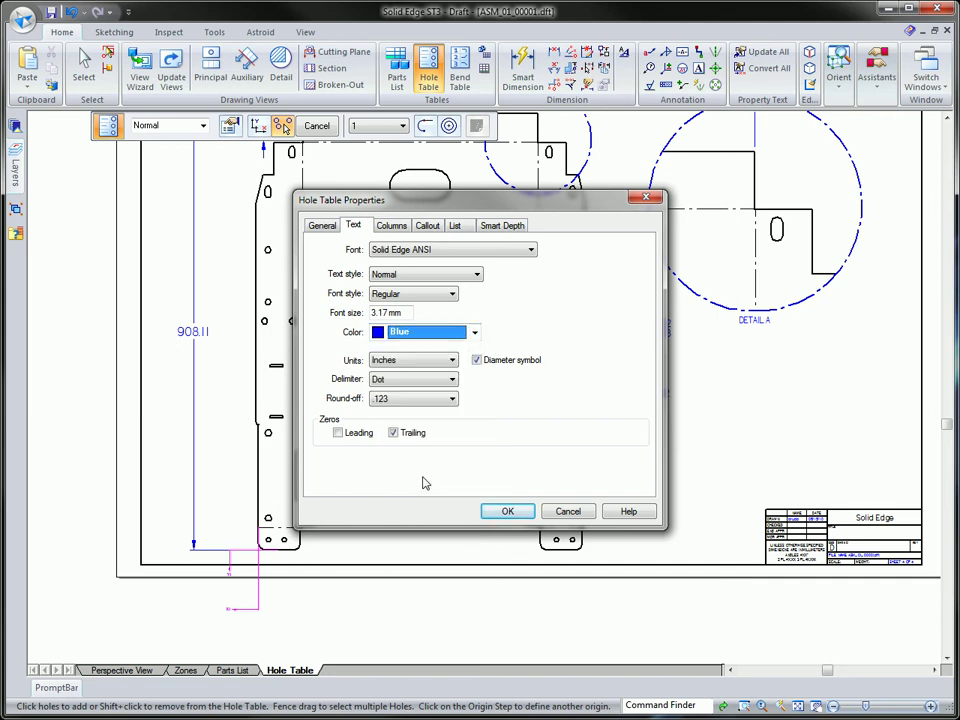
pyautogui.click(497, 511)
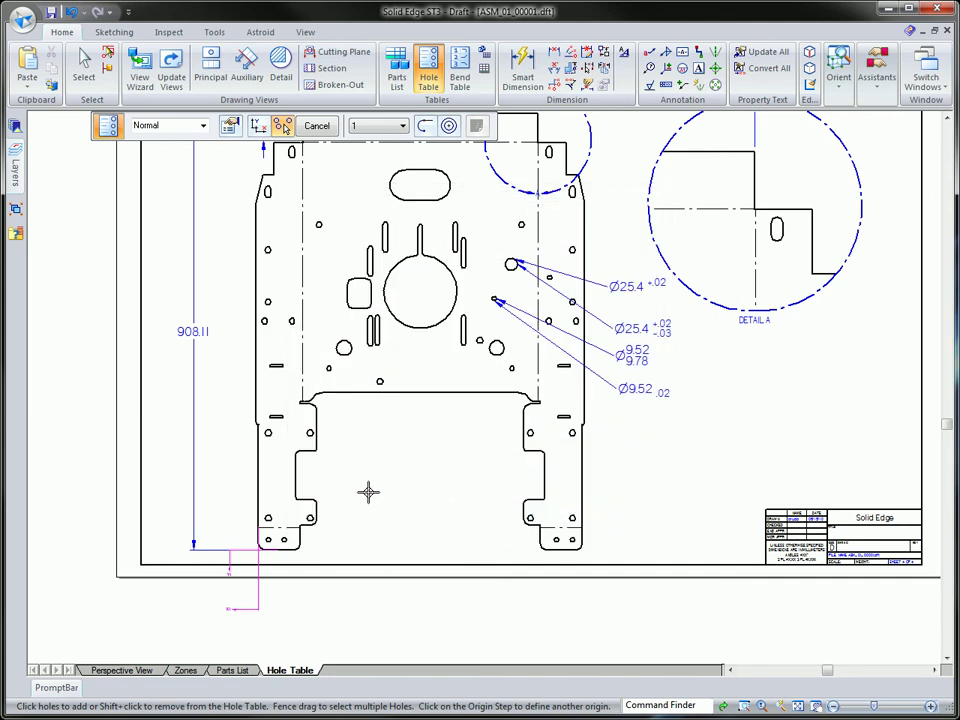
# Step: Select all holes in the plate view with one fence and finish the hole table
pyautogui.hotkey('ctrl', 'f')
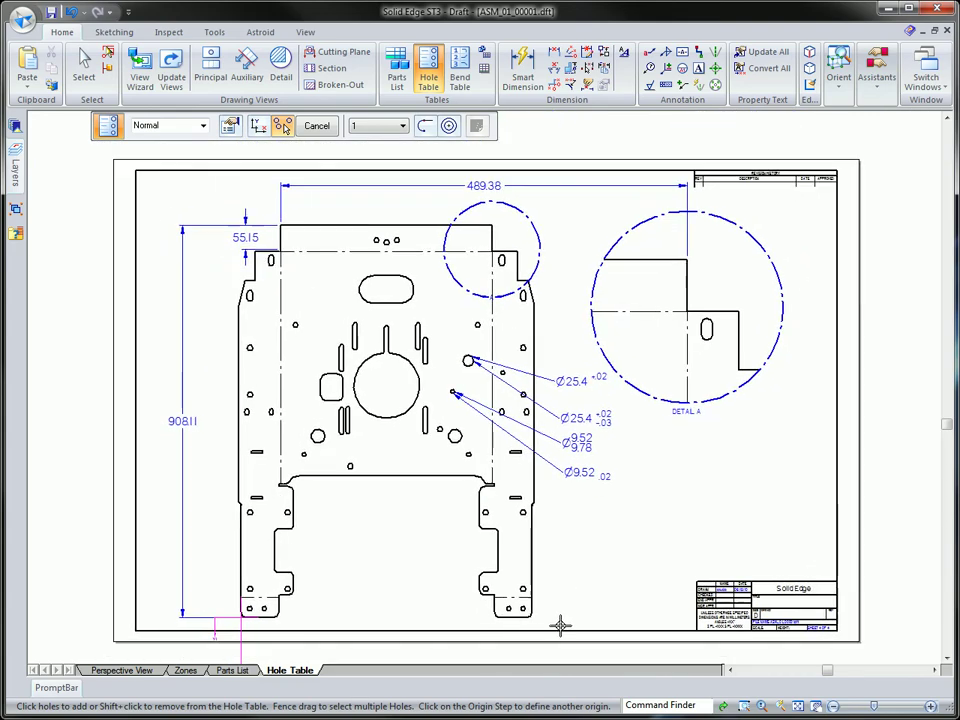
pyautogui.moveTo(561, 626); pyautogui.dragTo(232, 213)
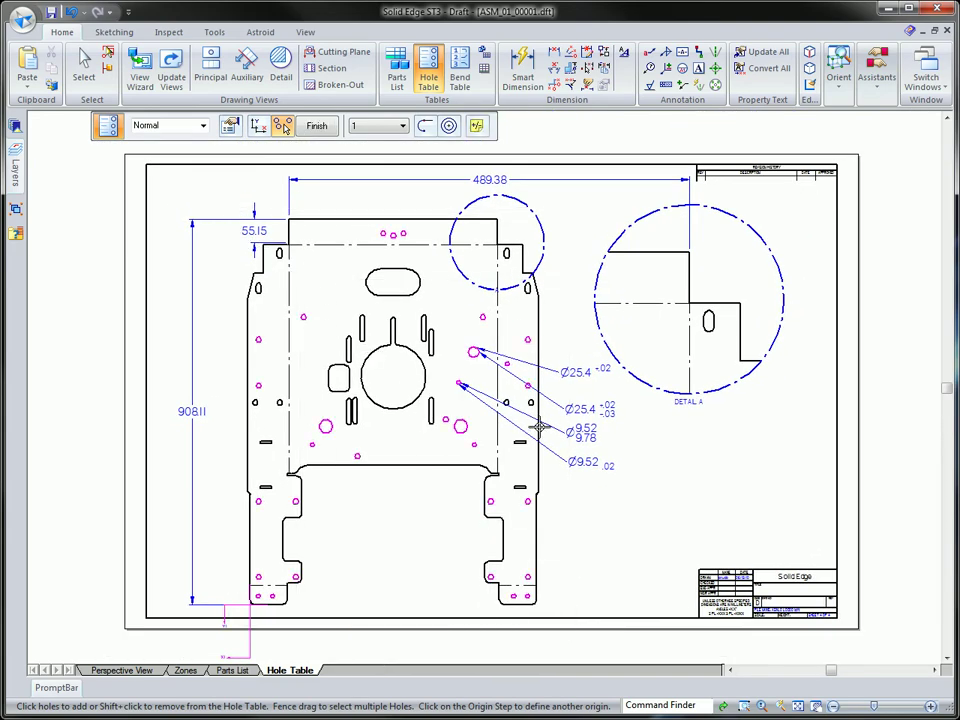
pyautogui.click(316, 125)
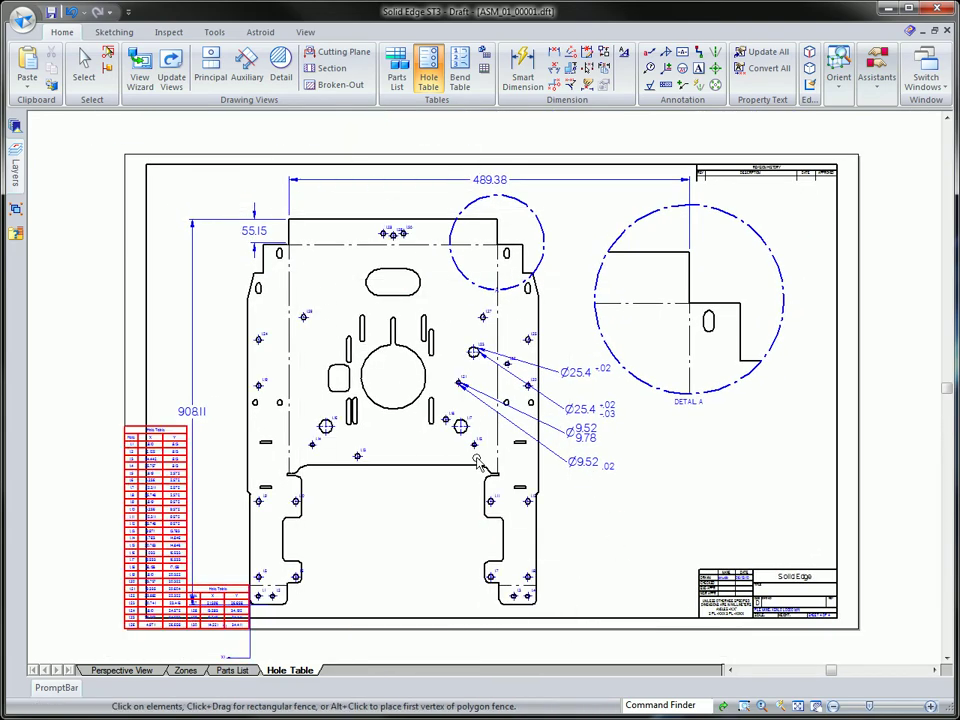
# Step: Move the hole table against the sheet's right border above the title block, and shift detail view A slightly left to clear it
pyautogui.moveTo(164, 430); pyautogui.dragTo(557, 462)
pyautogui.scroll(-2, 557, 462)
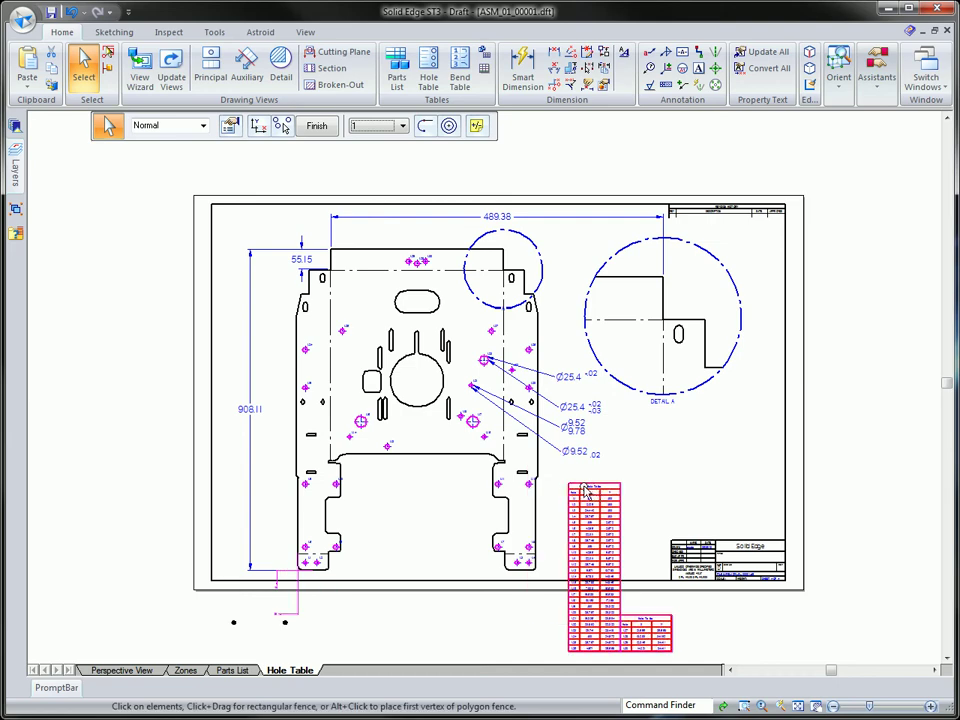
pyautogui.press('Escape')
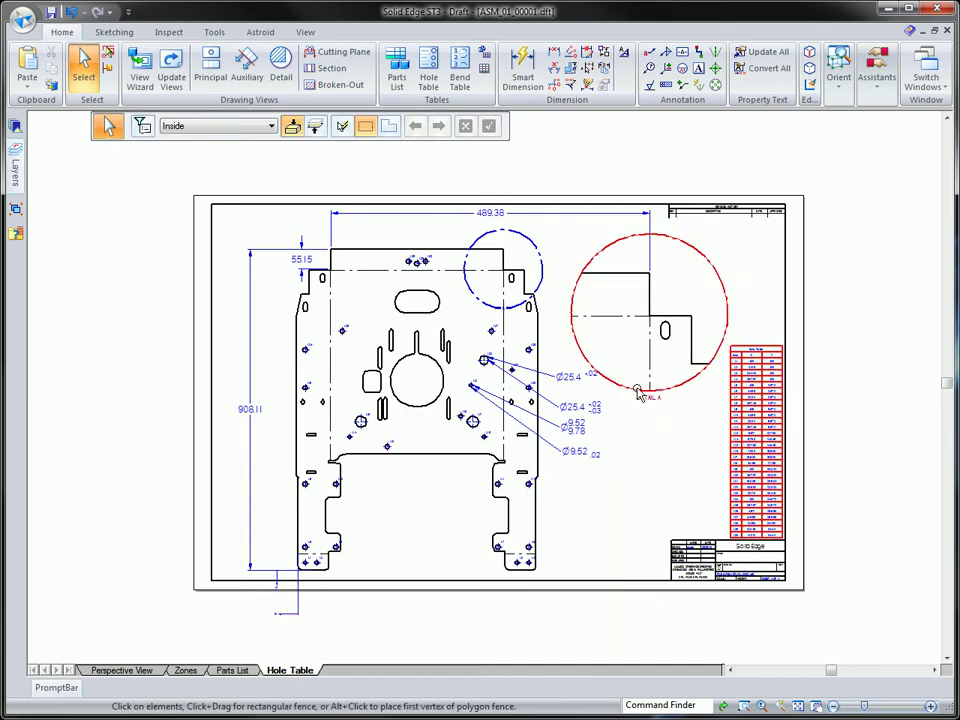
pyautogui.scroll(3, 631, 472)
pyautogui.scroll(5, 631, 472)
pyautogui.scroll(-6, 631, 472)
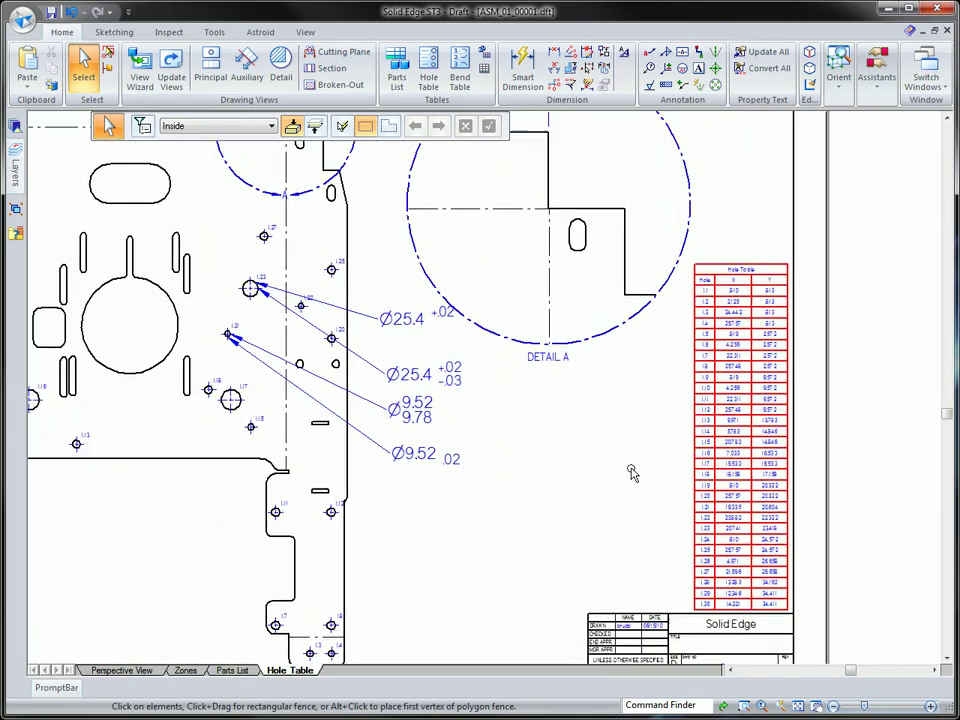
pyautogui.scroll(1, 631, 472)
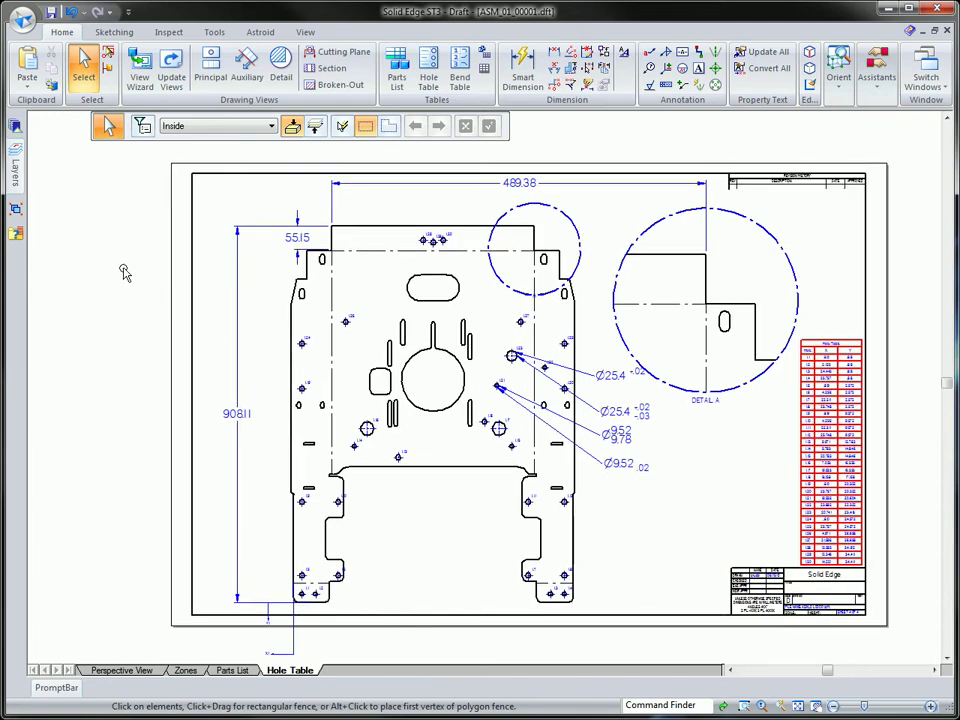
# Step: Start Print Drawings for the draft and expand ASM_01_00001.dft to list its sheets
pyautogui.click(22, 19)
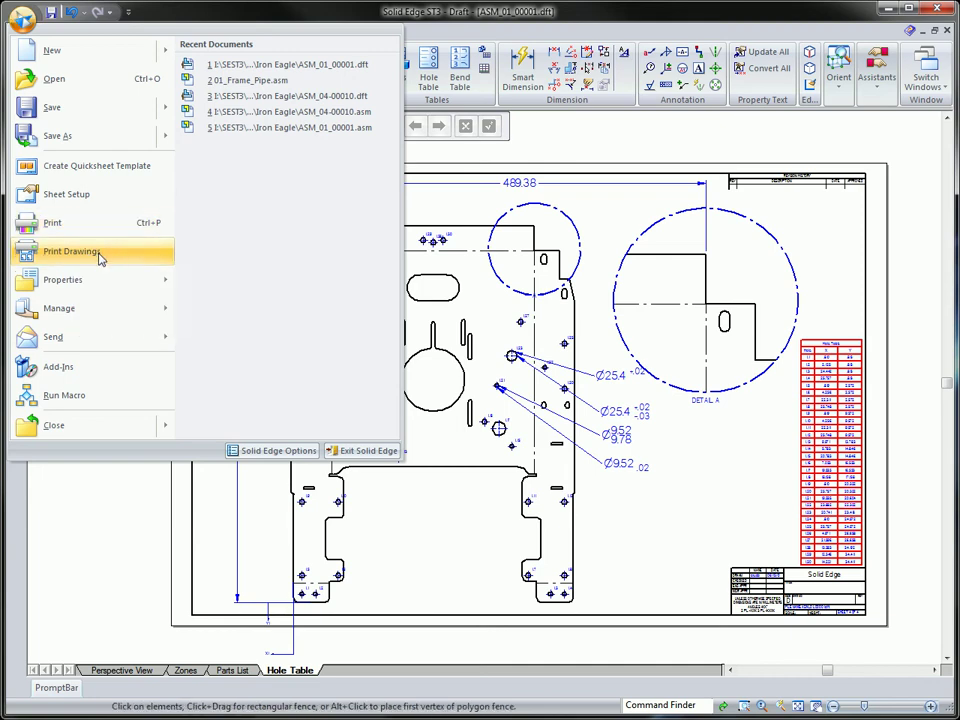
pyautogui.click(100, 258)
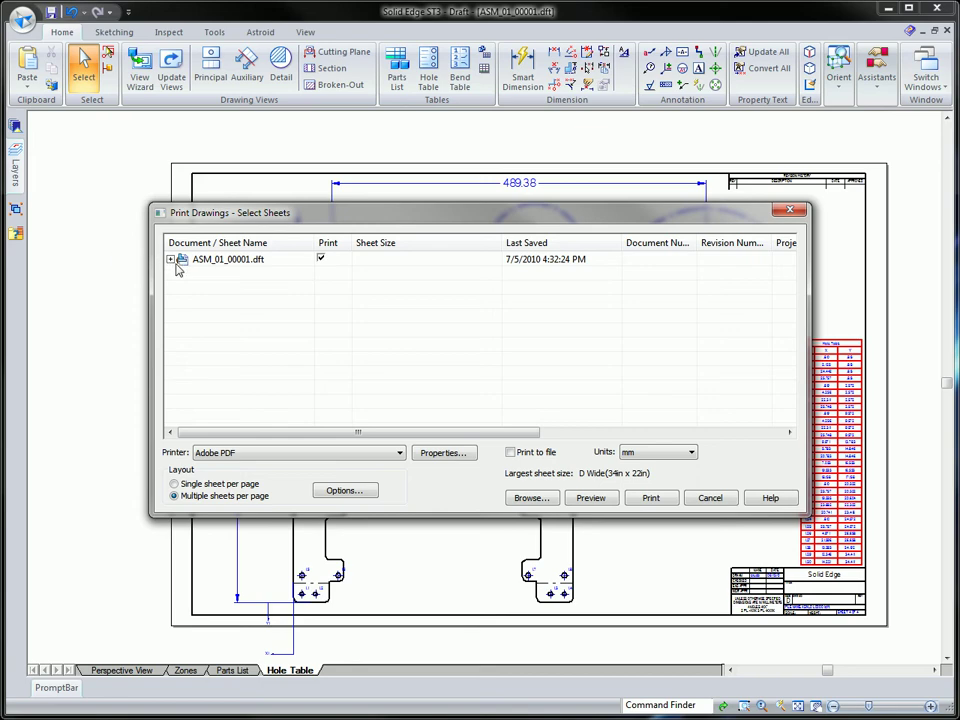
pyautogui.click(171, 260)
pyautogui.click(170, 260)
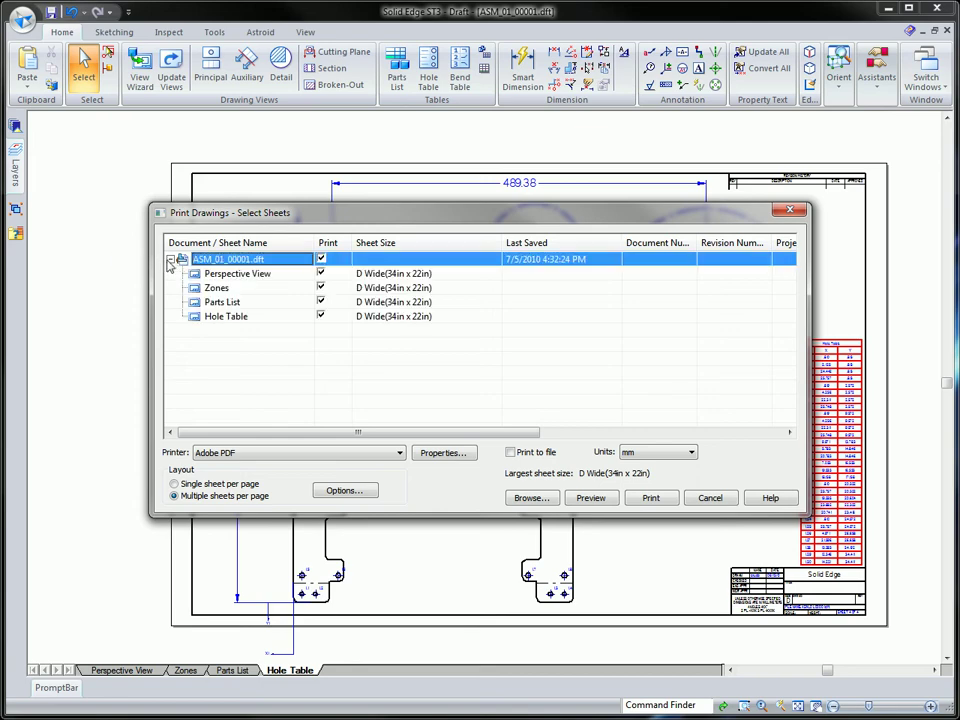
# Step: Review the Adobe PDF printer properties and the multiple sheets per page options, keeping the existing settings
pyautogui.click(444, 455)
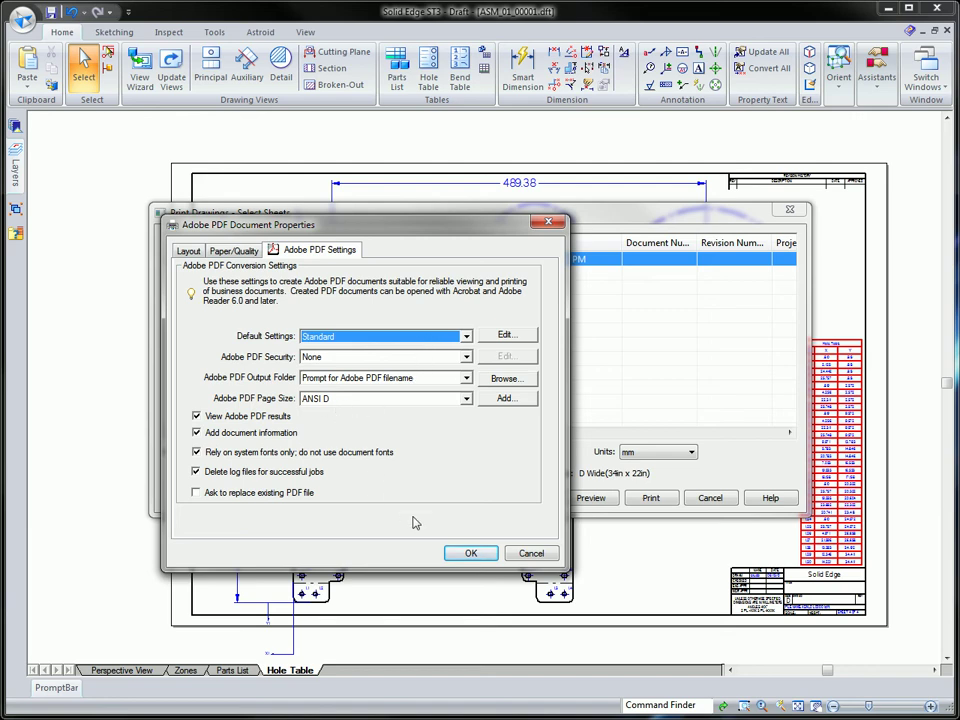
pyautogui.click(463, 553)
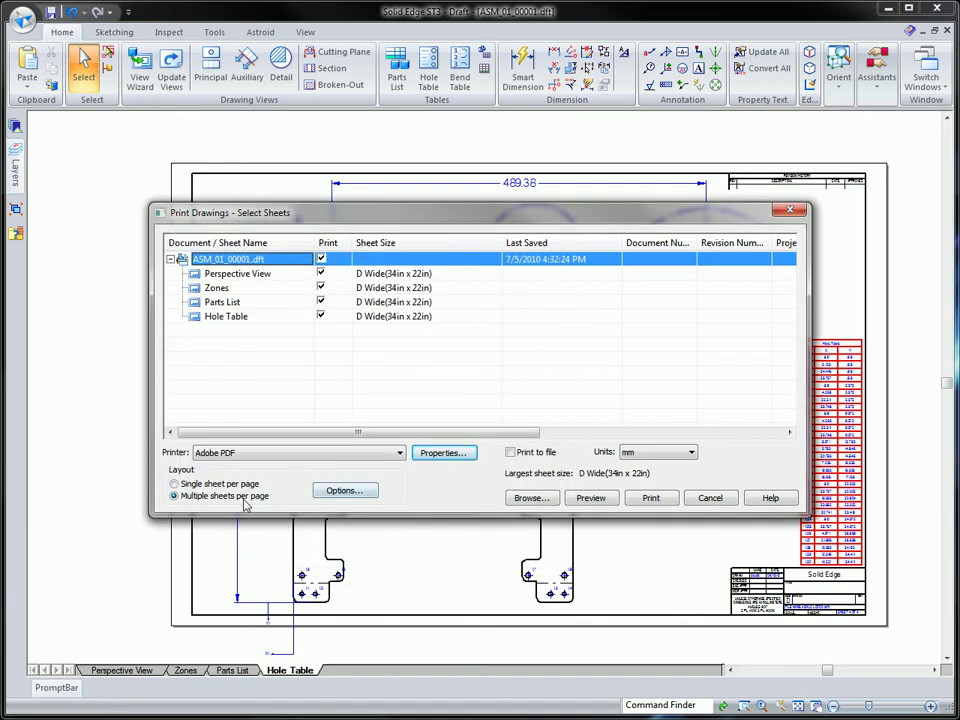
pyautogui.click(344, 490)
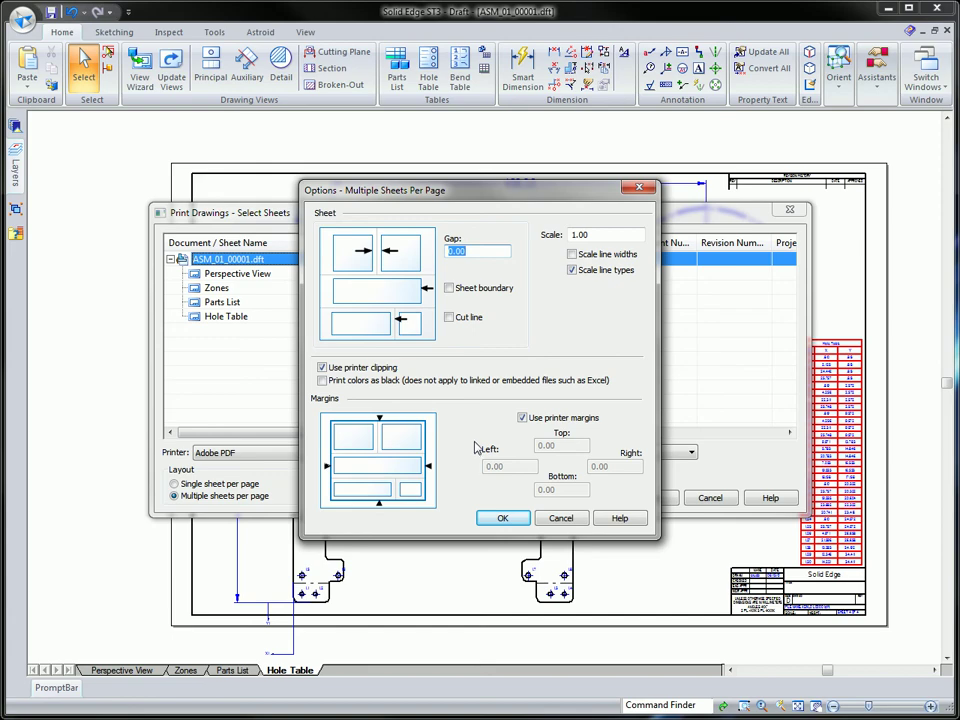
pyautogui.click(502, 518)
# Step: Add the draft file PSM_01_00338.dft to the print job and expand it to list its sheets
pyautogui.click(528, 498)
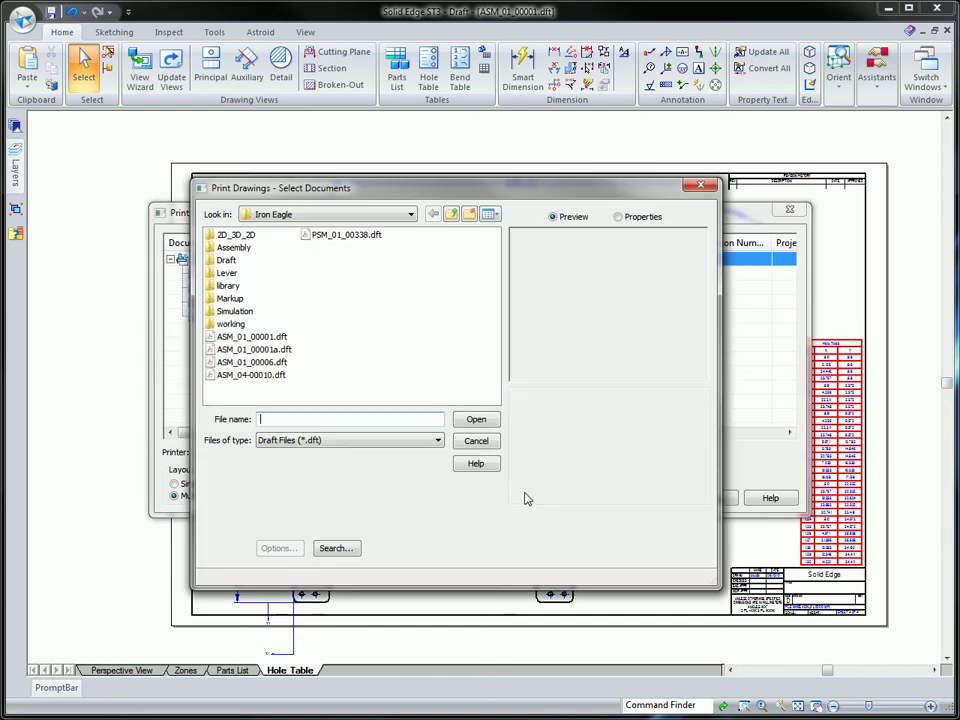
pyautogui.click(256, 362)
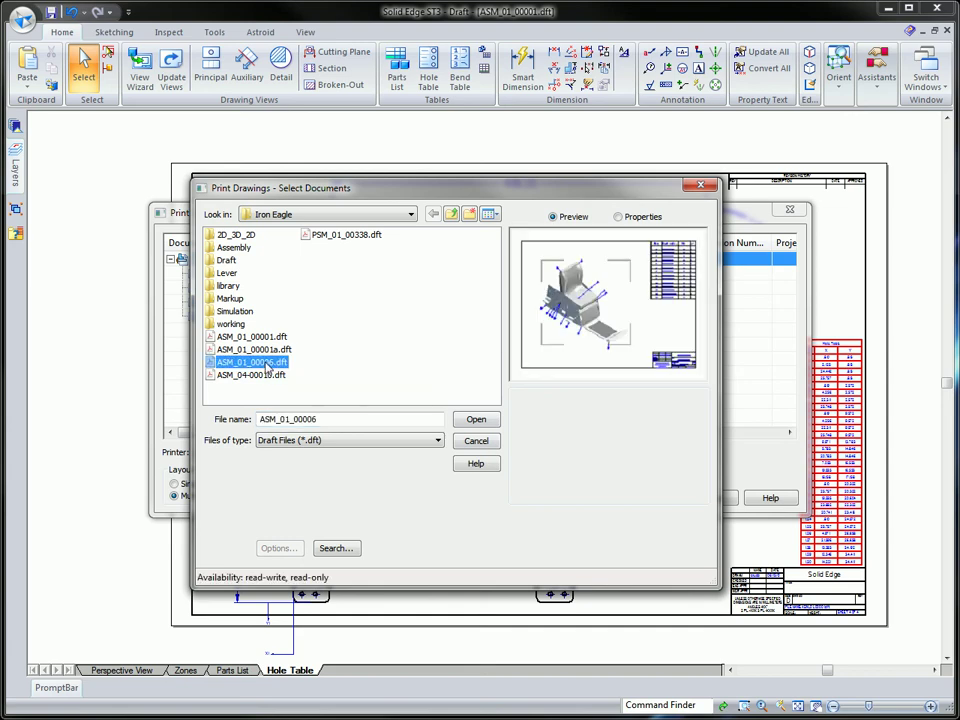
pyautogui.click(260, 375)
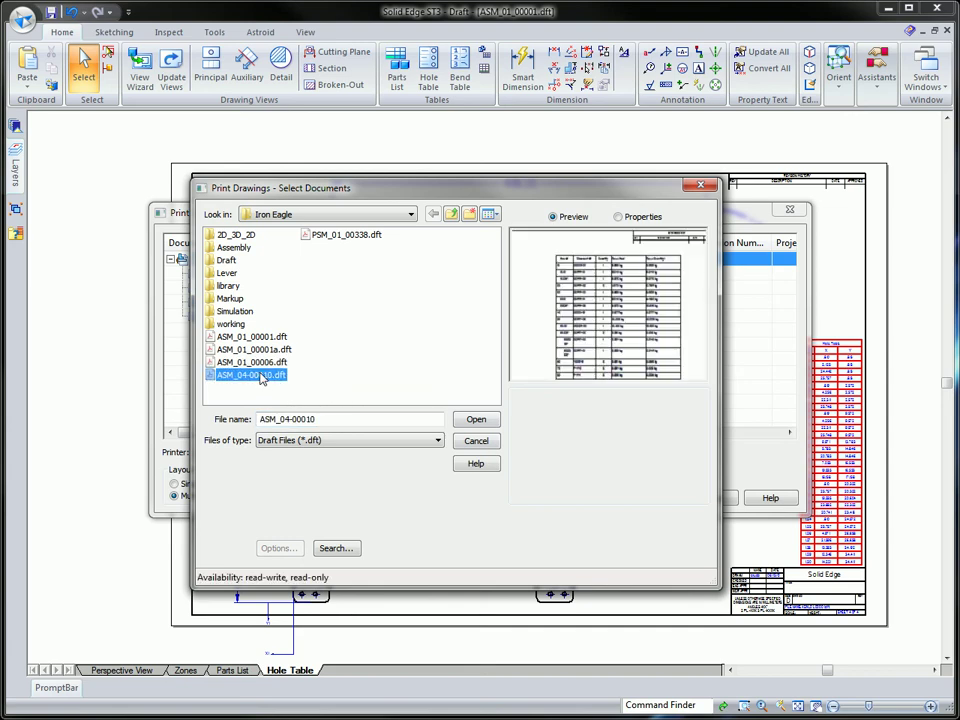
pyautogui.click(342, 236)
pyautogui.click(470, 420)
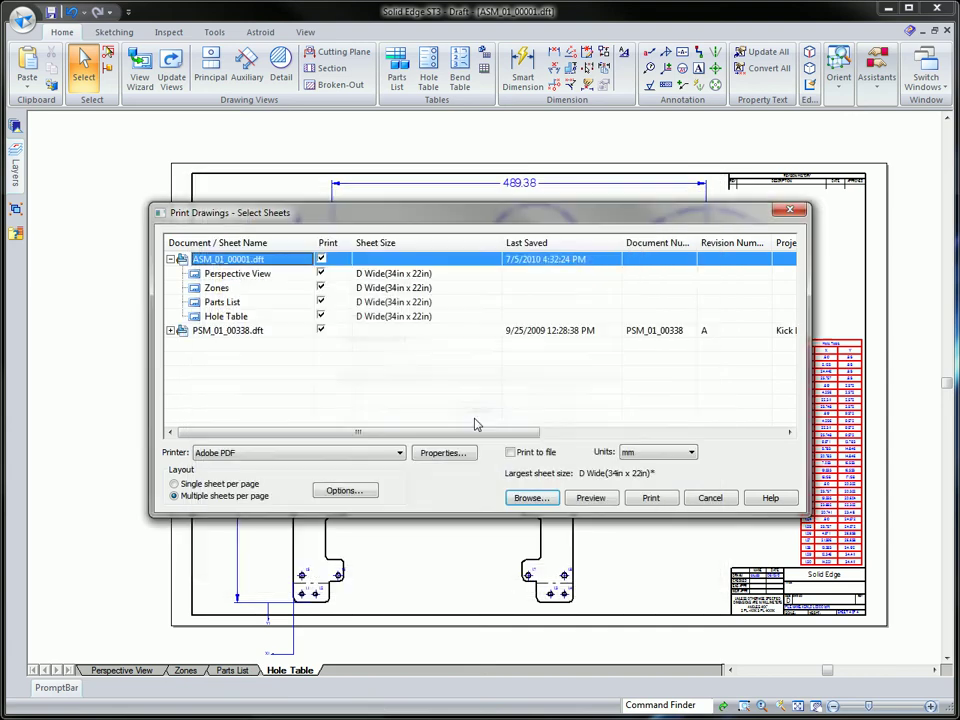
pyautogui.click(171, 331)
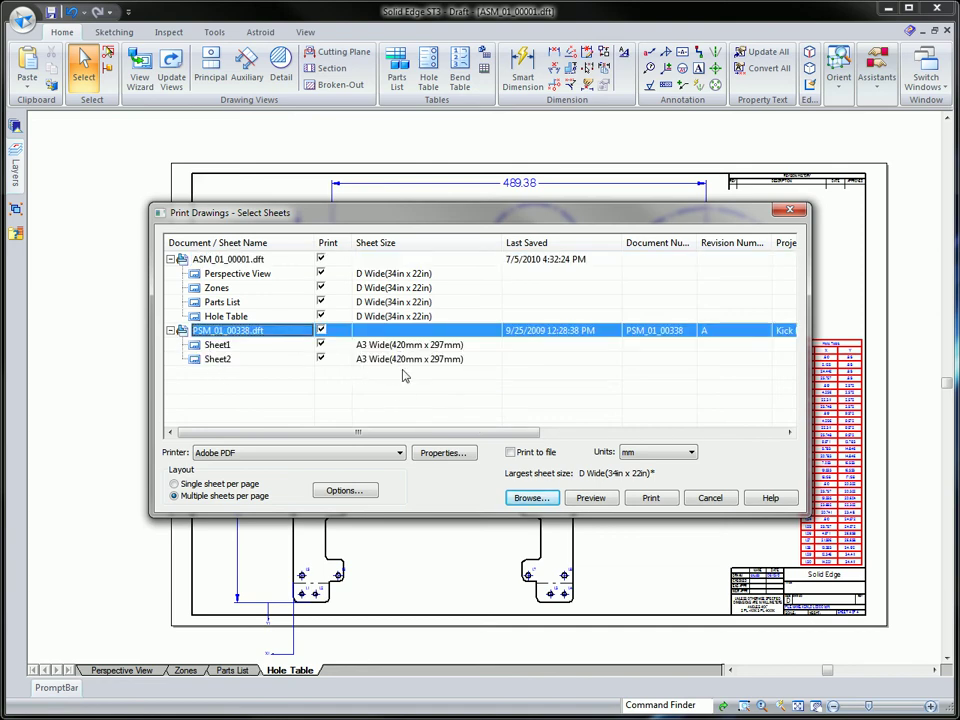
# Step: Preview every page of the print job and print it to a PDF file named Composite.pdf in the Documents library
pyautogui.click(589, 497)
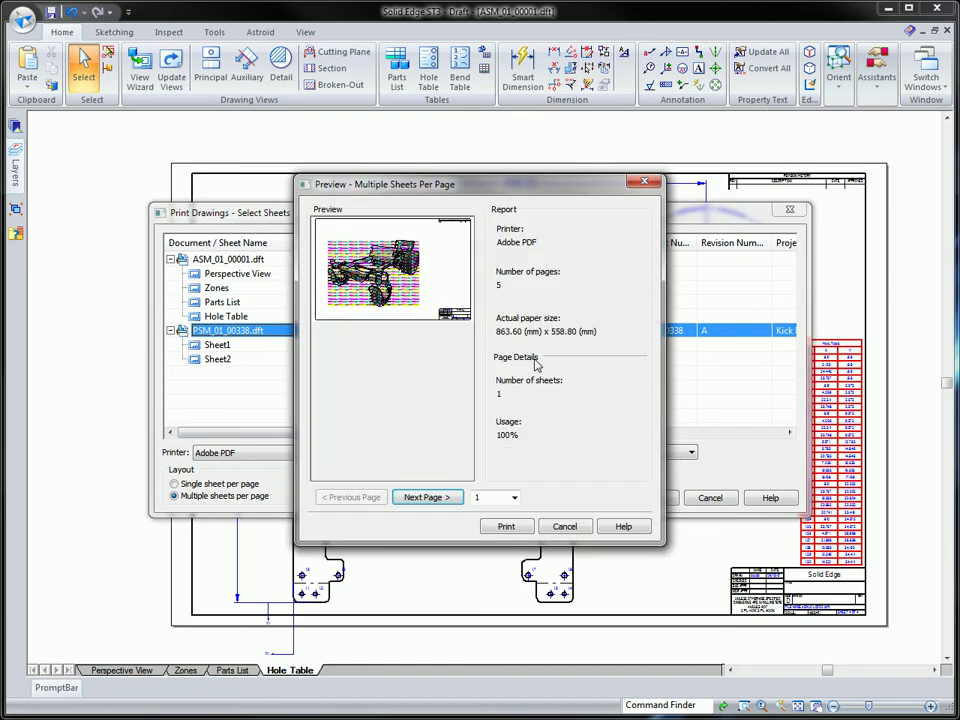
pyautogui.click(428, 497)
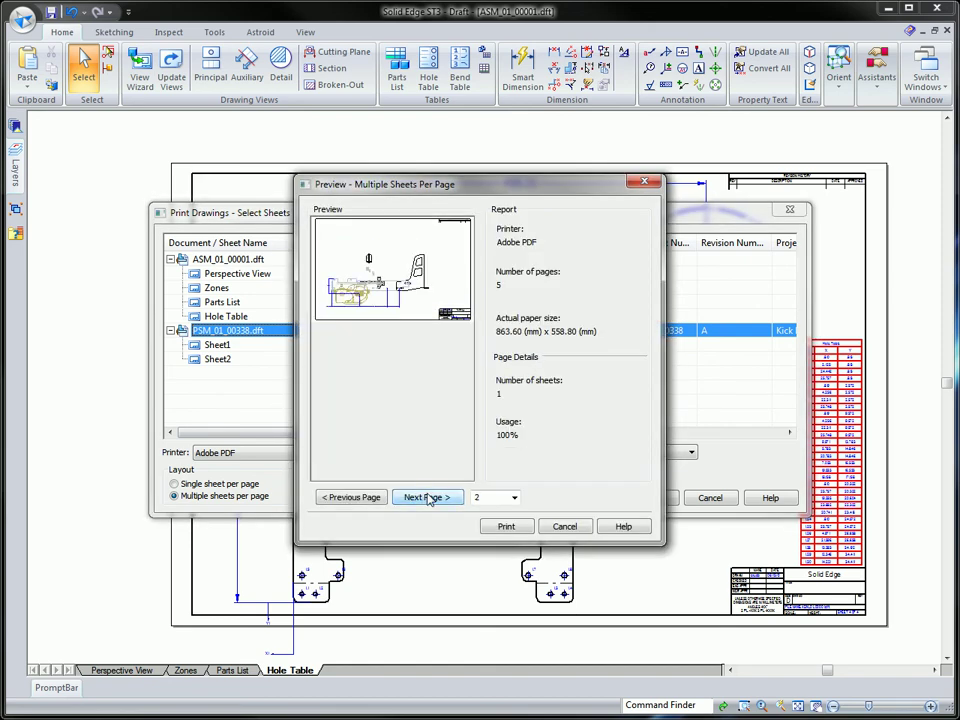
pyautogui.click(428, 497)
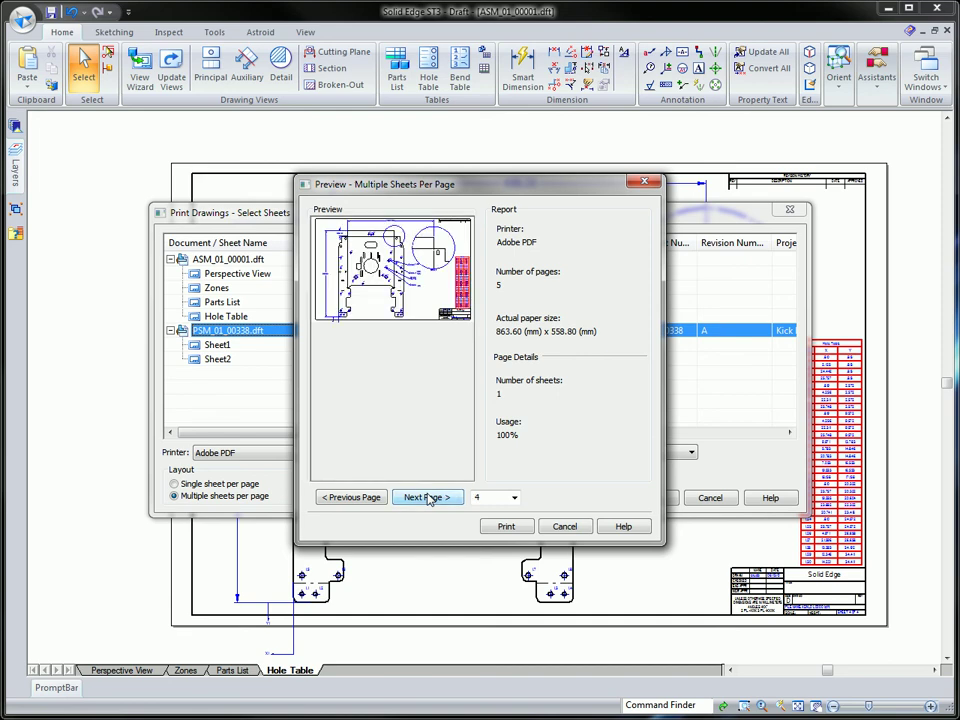
pyautogui.click(428, 497)
pyautogui.click(428, 497)
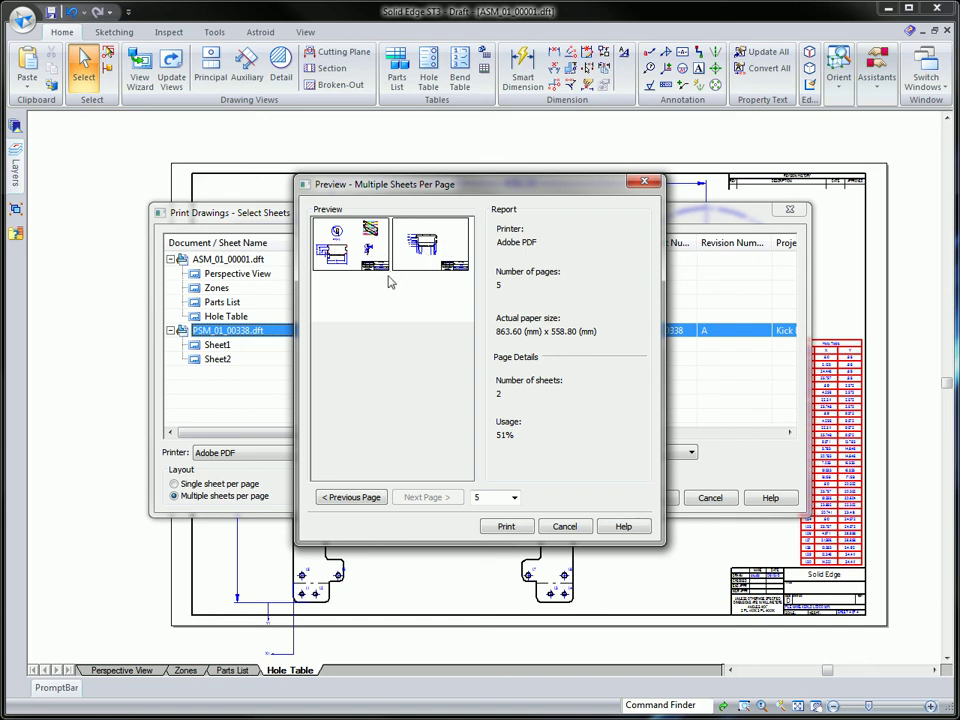
pyautogui.click(506, 526)
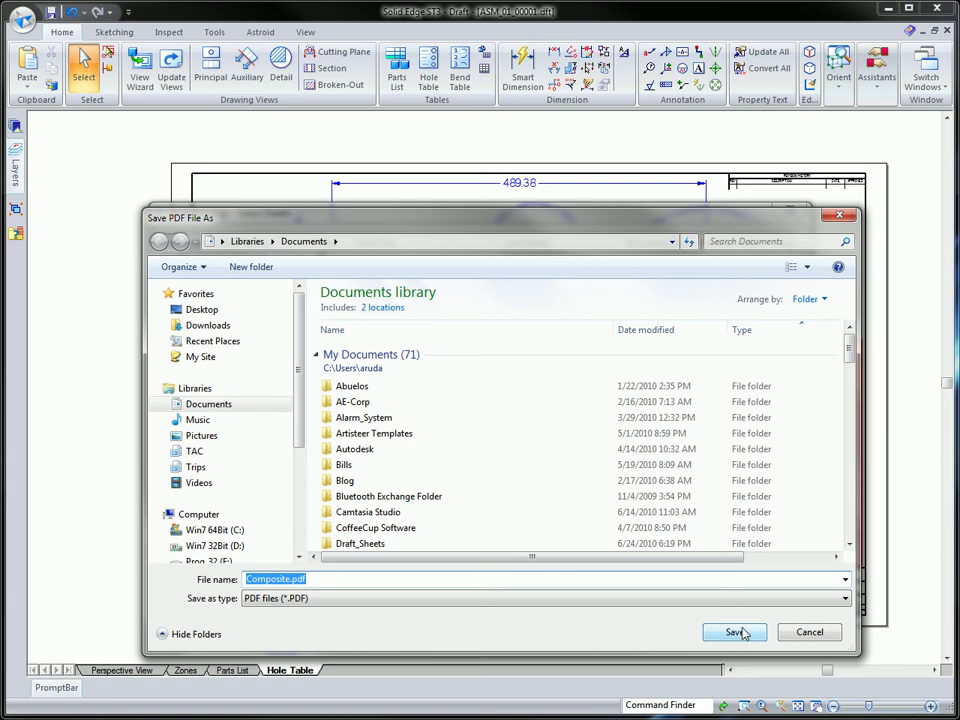
pyautogui.click(737, 632)
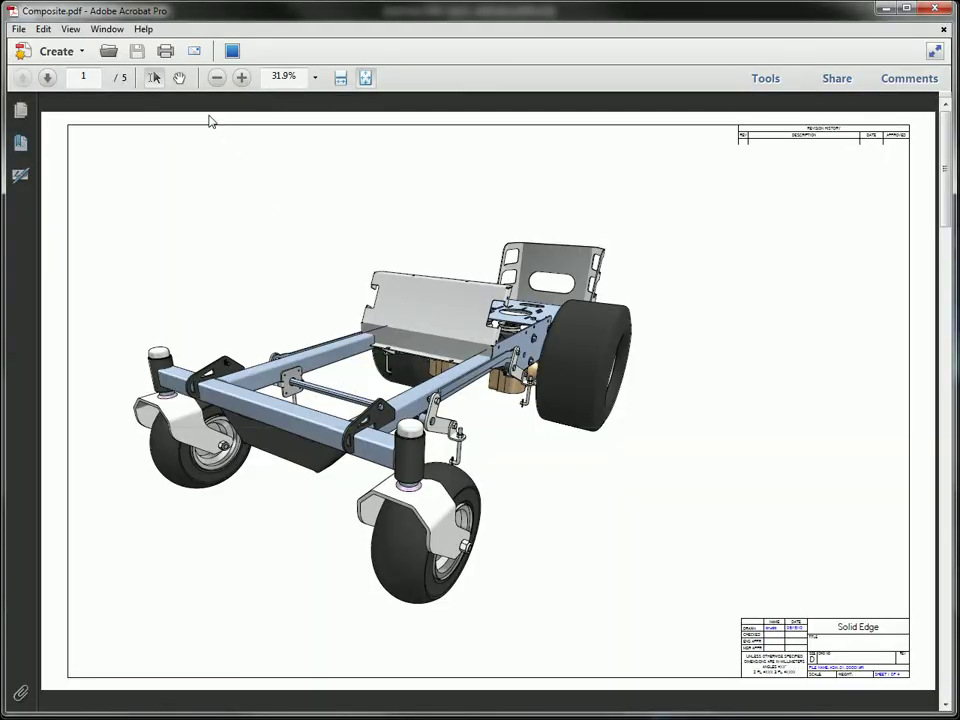
# Step: Page through Composite.pdf to check every printed sheet up to the last page, and switch back to the Solid Edge draft
pyautogui.click(47, 77)
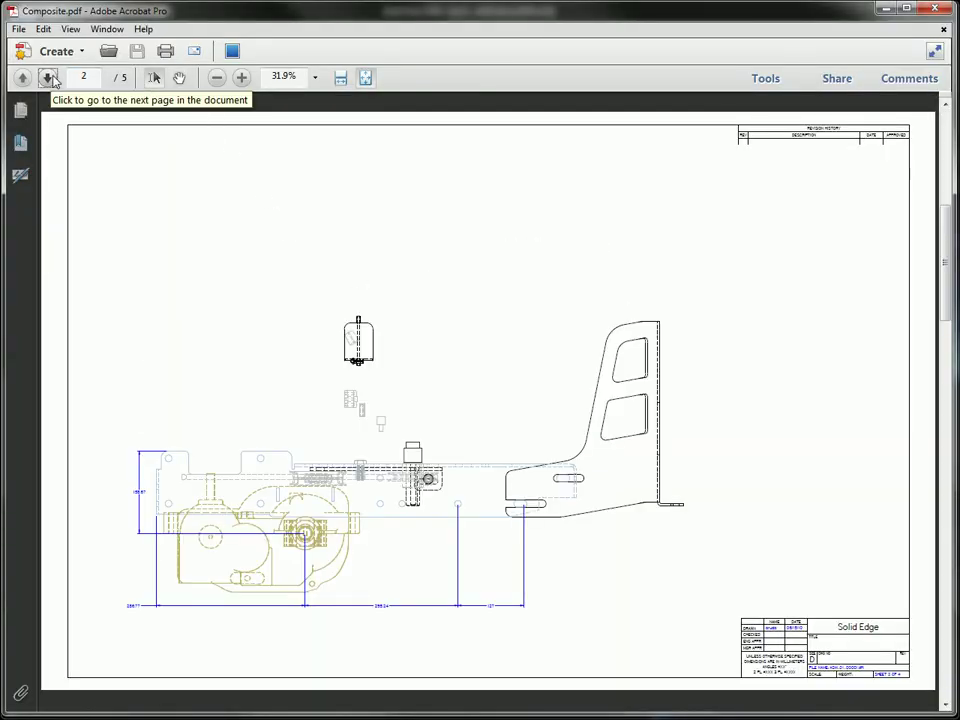
pyautogui.click(47, 77)
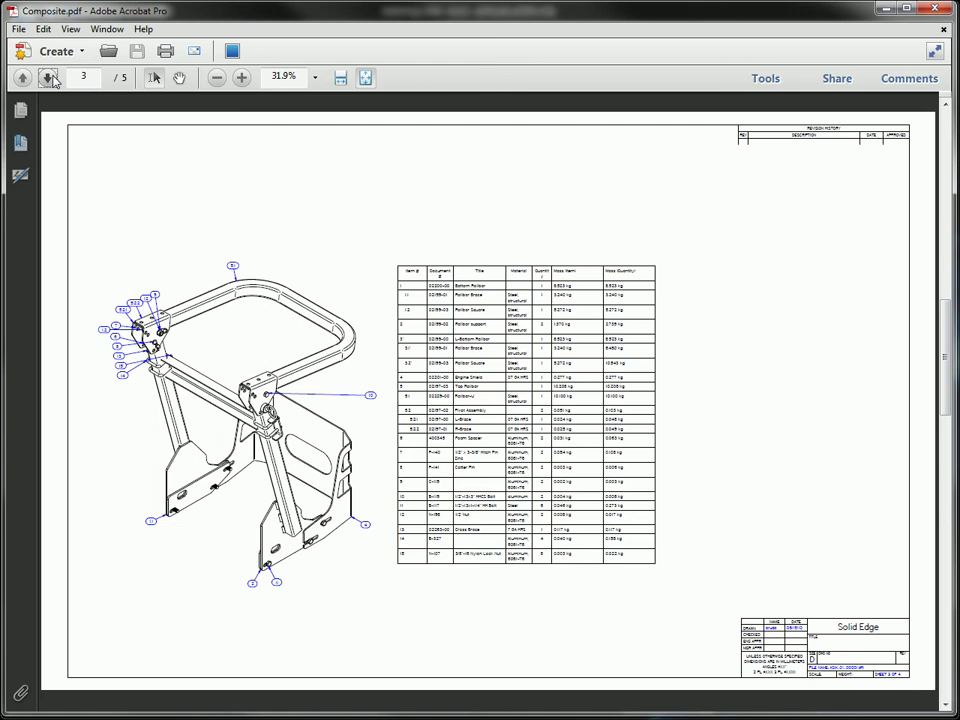
pyautogui.click(47, 77)
pyautogui.click(48, 78)
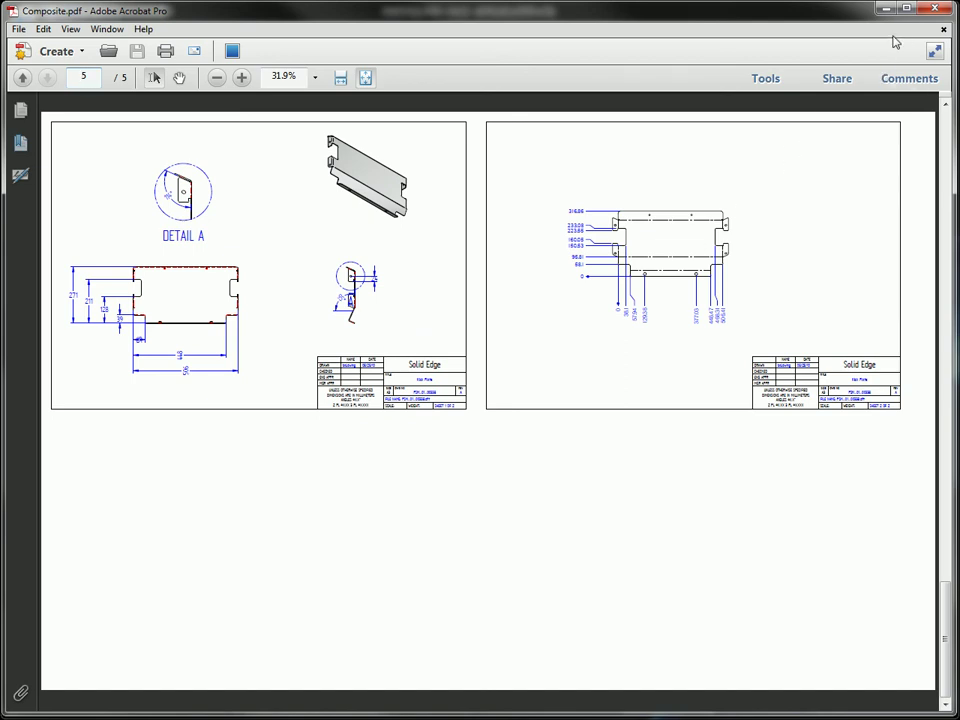
pyautogui.hotkey('alt', 'Tab')
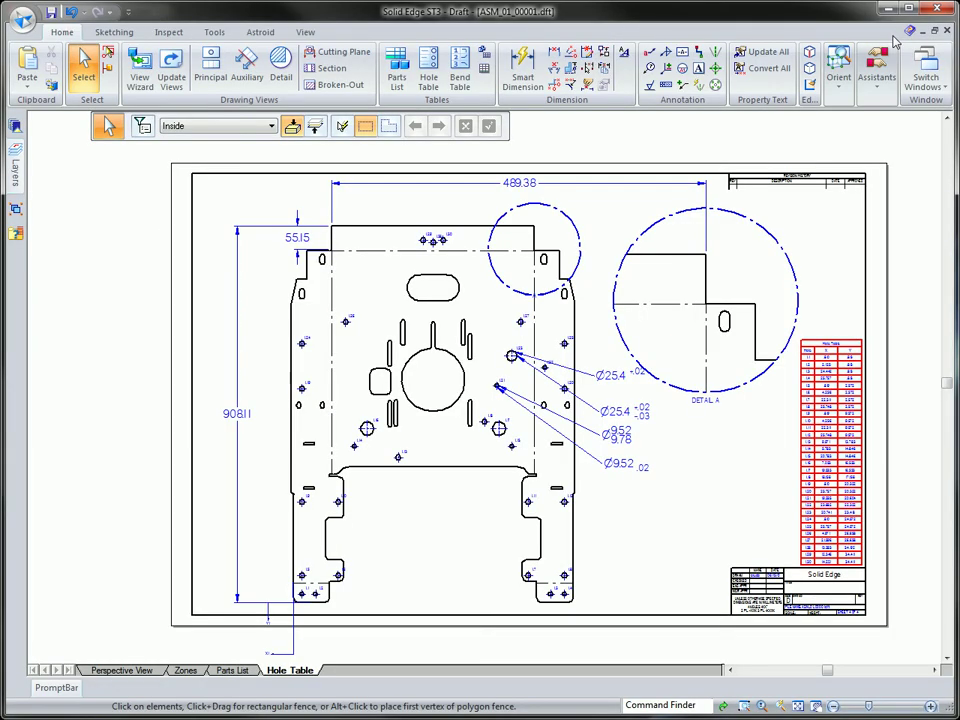